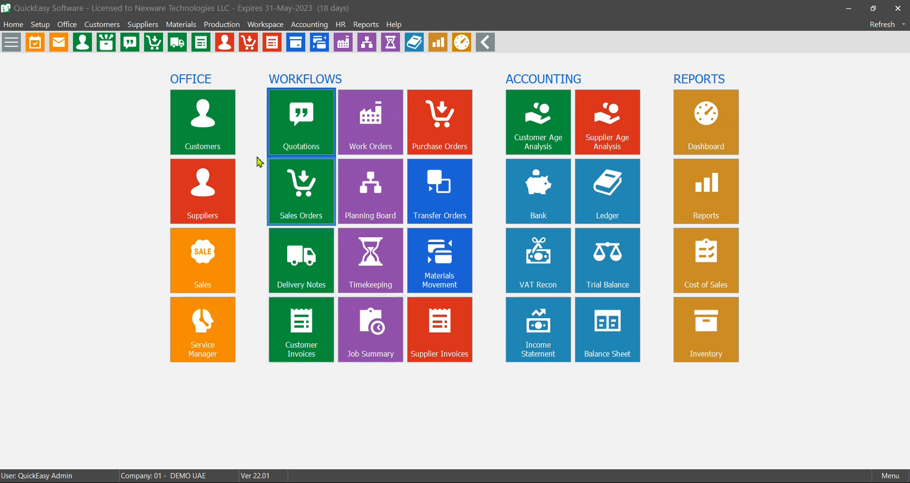
- Create a new quotation for the customer CANADIAN KIDS NURSERY
{"action": "left_click", "coordinate": [291, 141]}
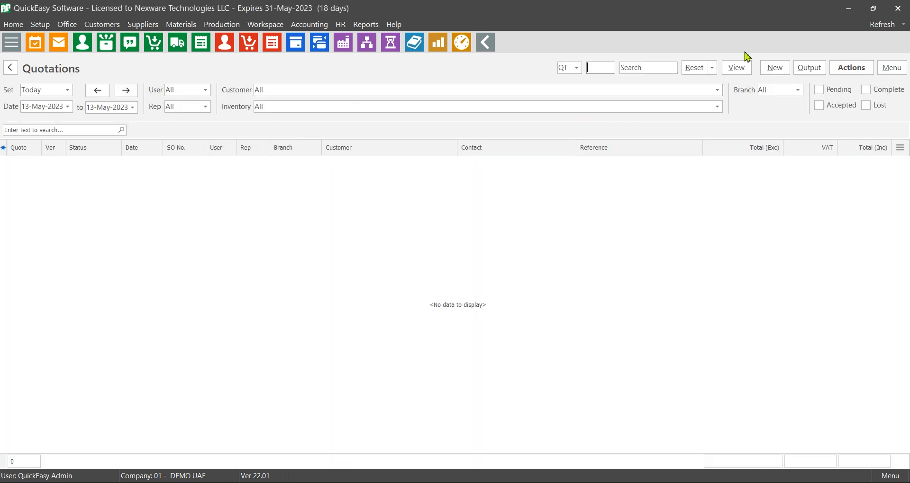
{"action": "left_click", "coordinate": [772, 68]}
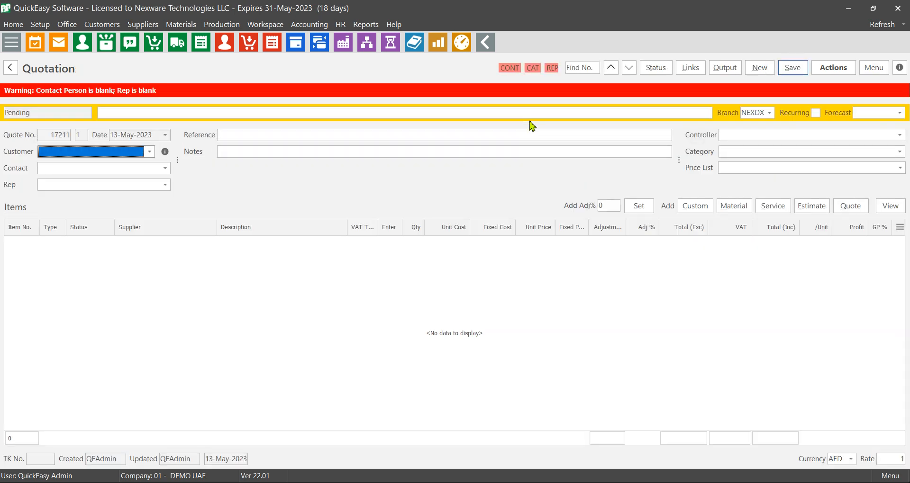
{"action": "left_click", "coordinate": [83, 156]}
{"action": "left_click", "coordinate": [83, 155]}
{"action": "type", "text": "CANA"}
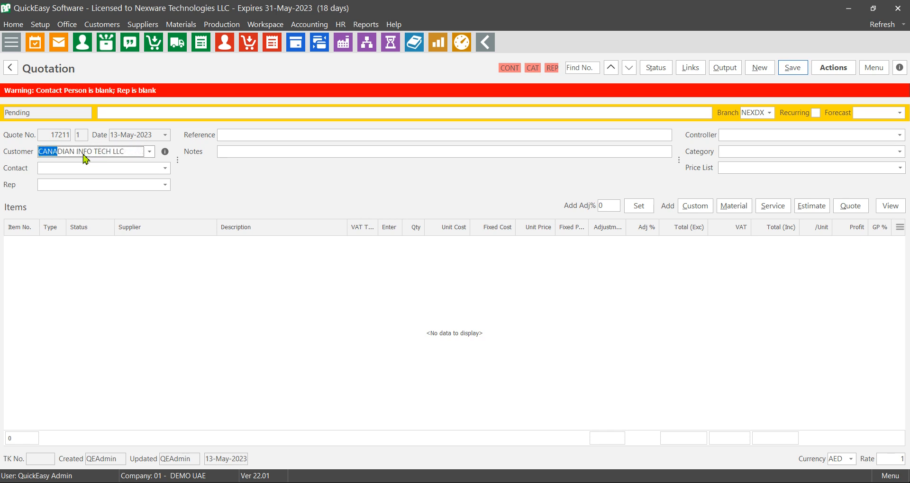
{"action": "type", "text": "DIAN K"}
- Choose the female contact person for the quotation and enter the reference "Top & Bottom Paper Box"
{"action": "left_click", "coordinate": [122, 169]}
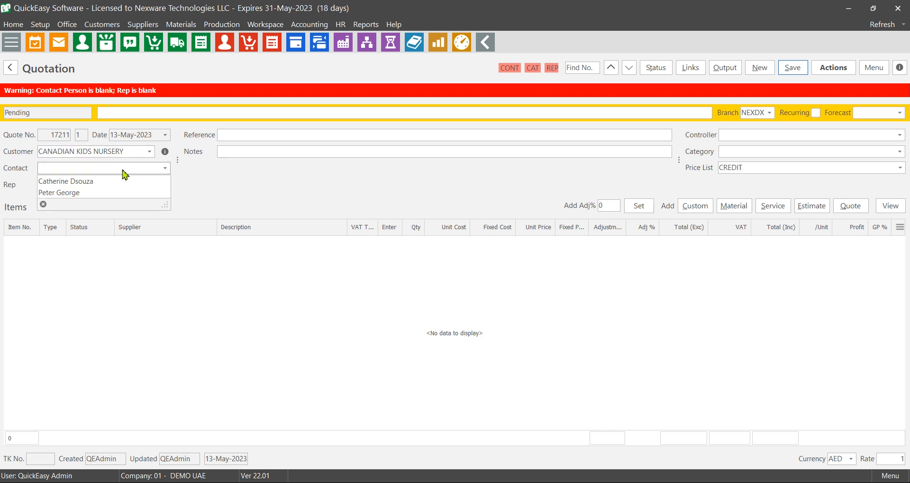
{"action": "left_click", "coordinate": [92, 185]}
{"action": "left_click", "coordinate": [242, 138]}
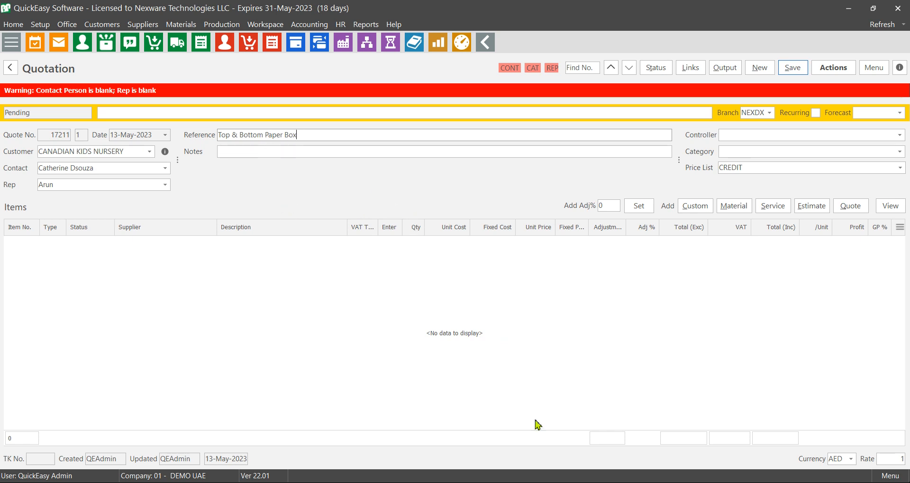
- Switch to the image viewer to examine the sample box photo Box.jpg, and return to the quotation
{"action": "left_click", "coordinate": [583, 482]}
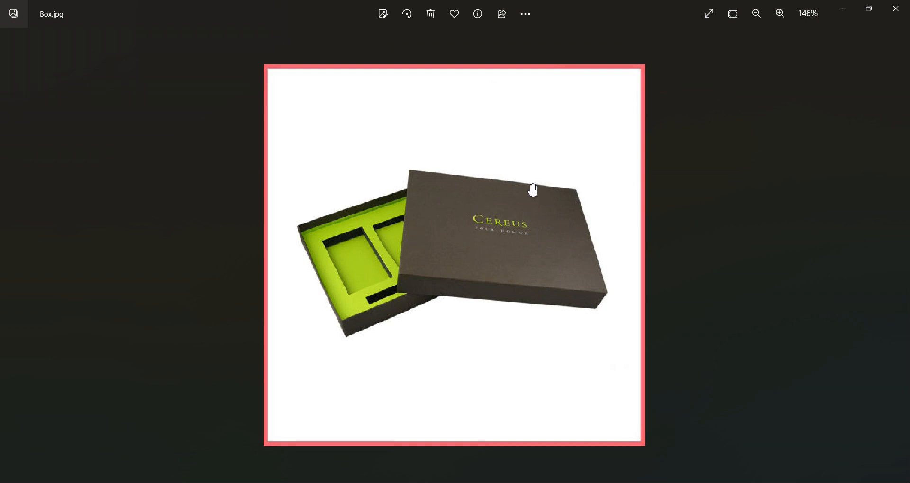
{"action": "left_click", "coordinate": [842, 11]}
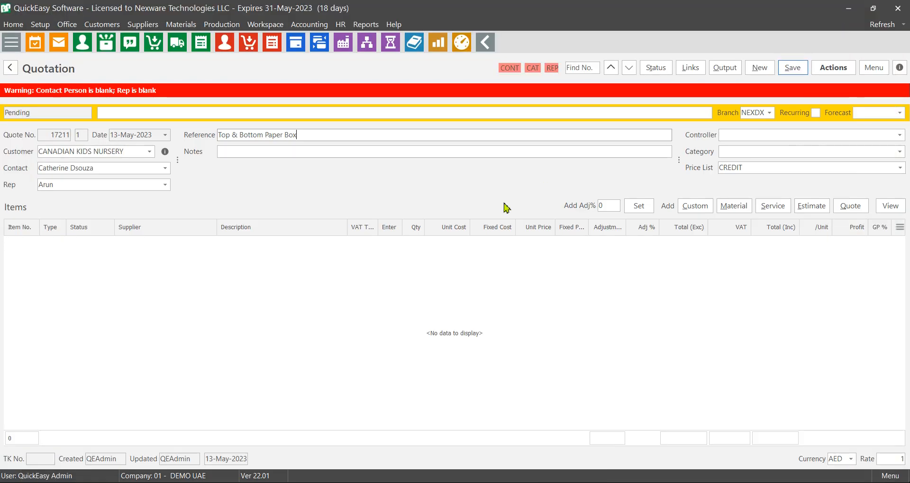
- Set the quotation's category to 01 - Offset and save the quotation
{"action": "left_click", "coordinate": [899, 152]}
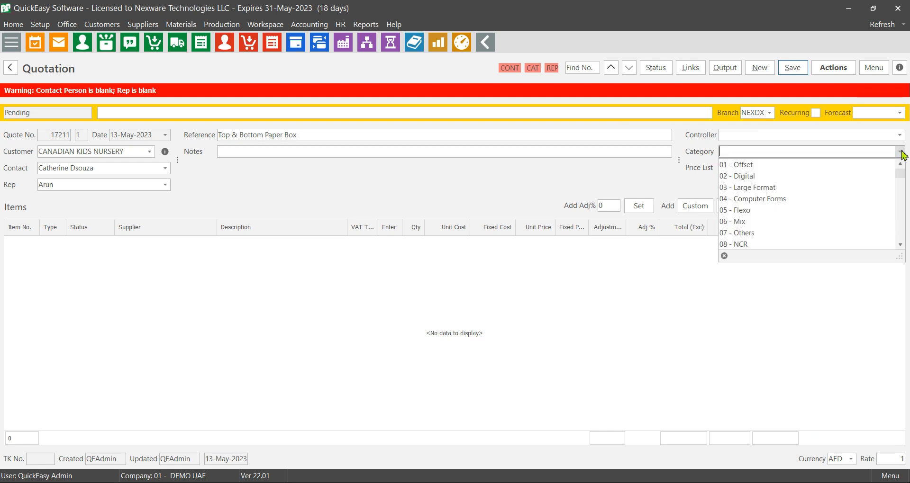
{"action": "left_click", "coordinate": [874, 171]}
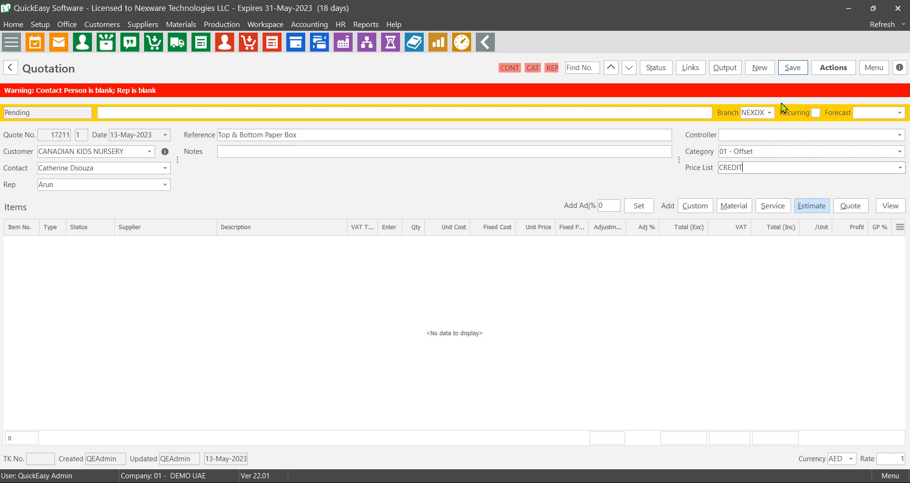
{"action": "left_click", "coordinate": [792, 69]}
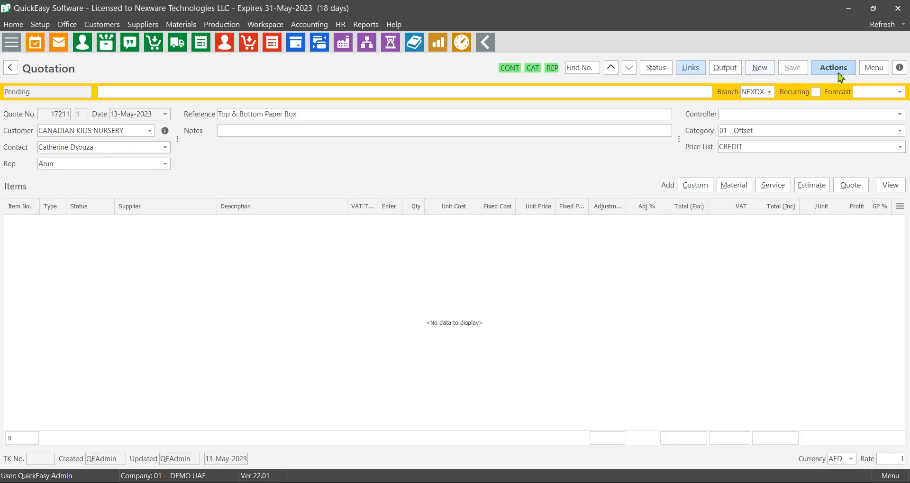
- Add a Printing estimate item to the quotation with size 15cm x 15cm x 6cm and category Box (100%)
{"action": "left_click", "coordinate": [822, 189]}
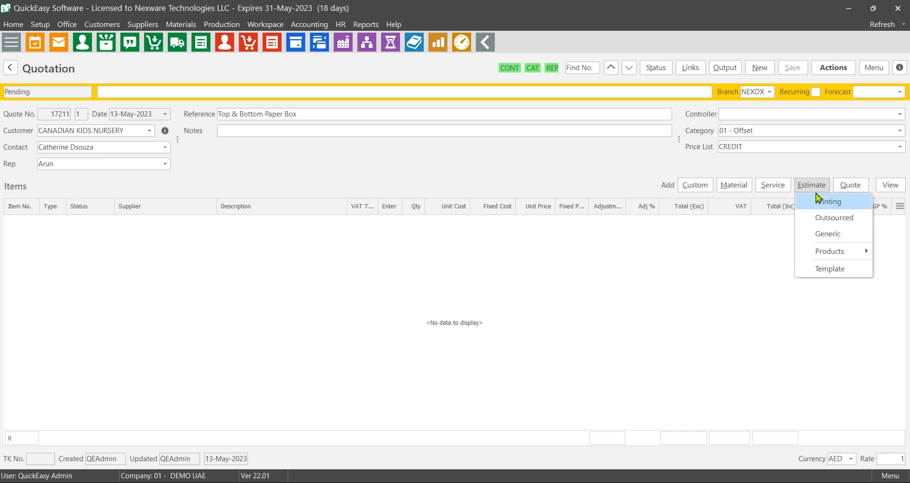
{"action": "left_click", "coordinate": [840, 203]}
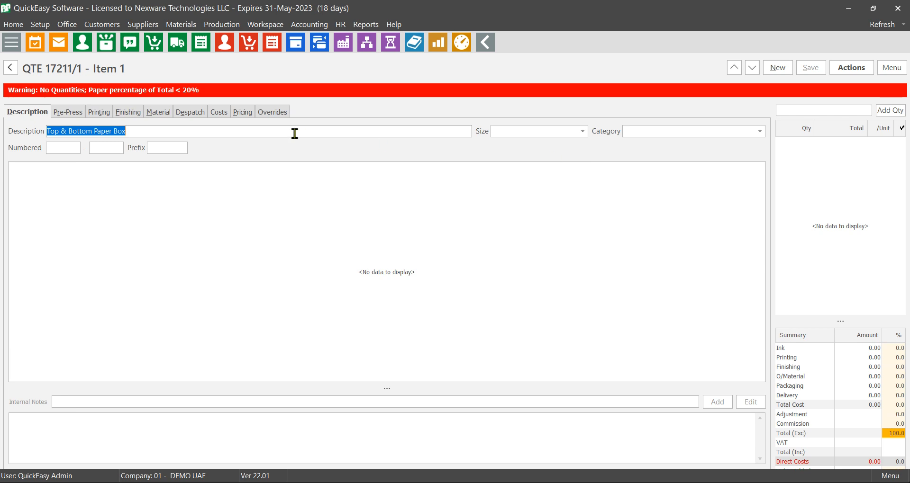
{"action": "left_click", "coordinate": [535, 136]}
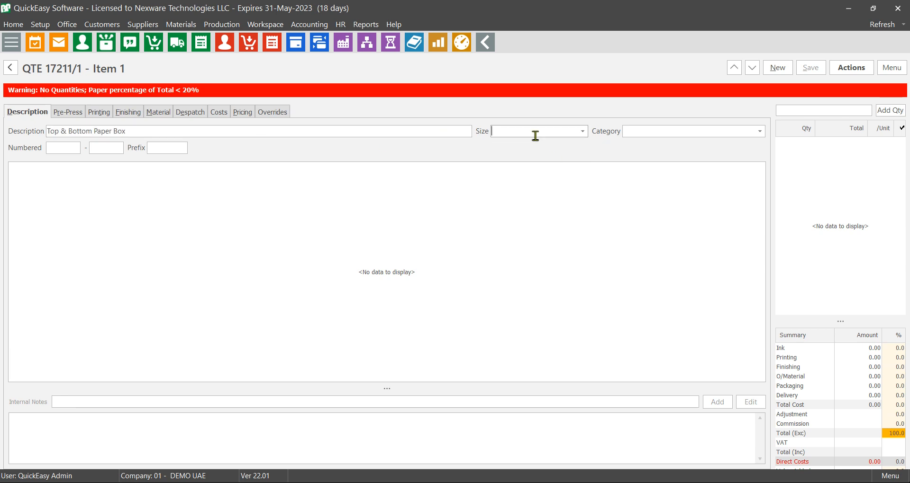
{"action": "type", "text": "15cm x 15cm x 6cm"}
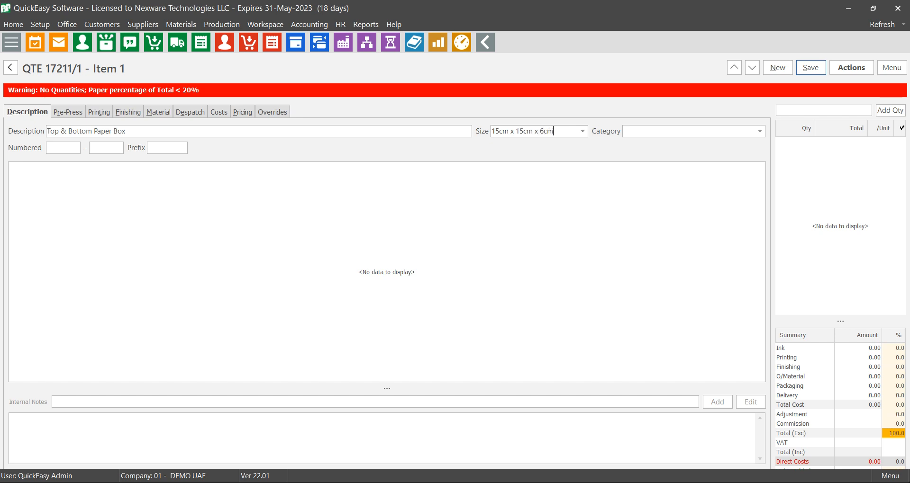
{"action": "key", "text": "Tab"}
{"action": "type", "text": "box"}
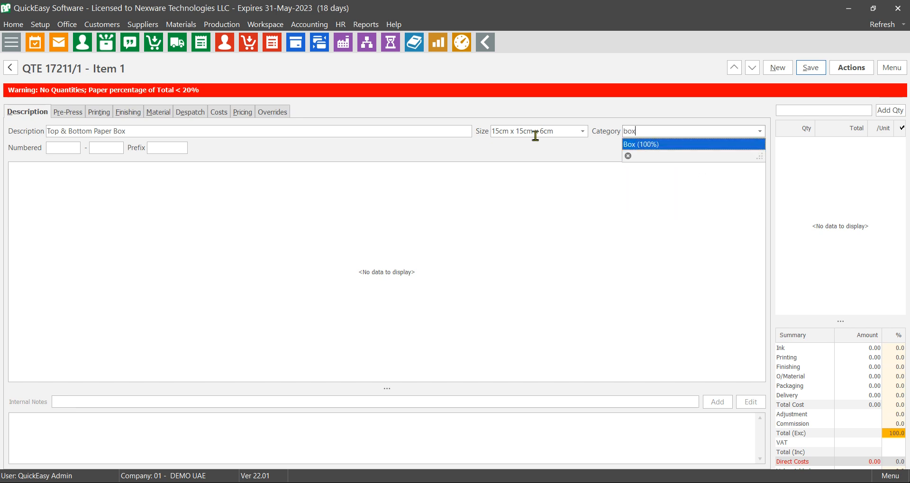
{"action": "key", "text": "Return"}
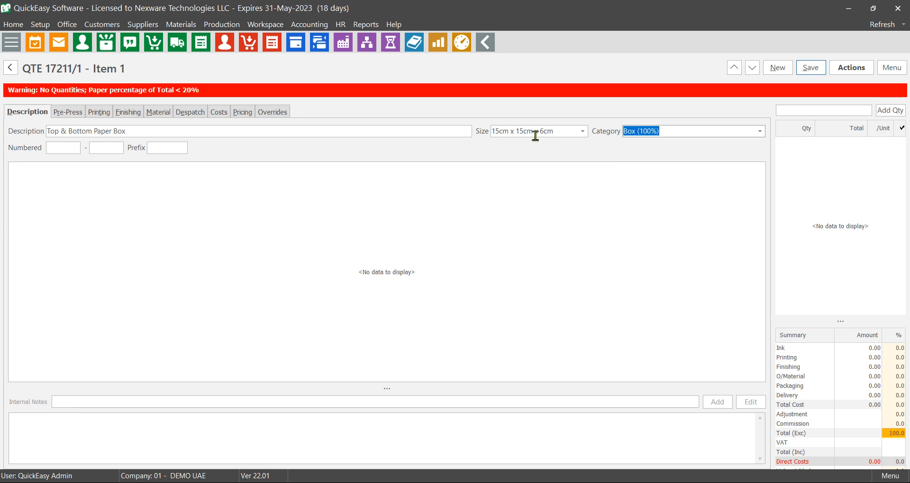
- Add the quantities 1,000, 1,500 and 2,000 to the estimate item and save it
{"action": "left_click", "coordinate": [784, 110]}
{"action": "type", "text": "1,000"}
{"action": "left_click", "coordinate": [889, 110]}
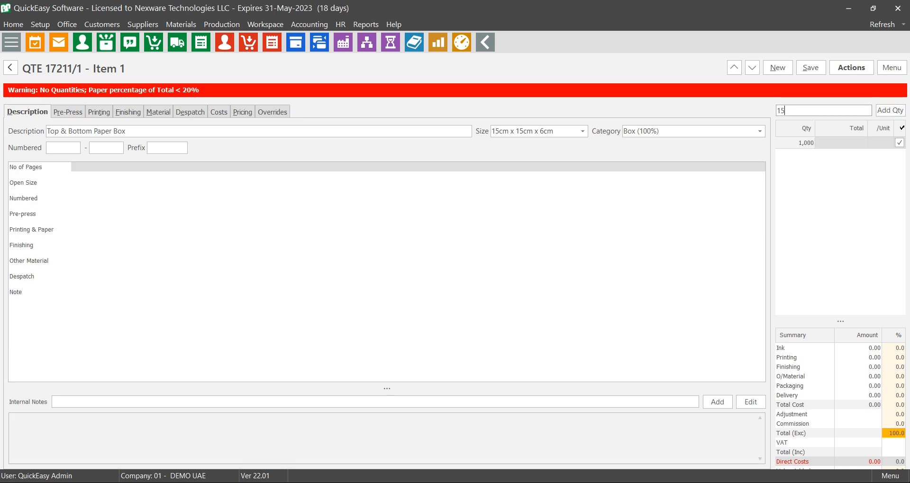
{"action": "key", "text": "Return"}
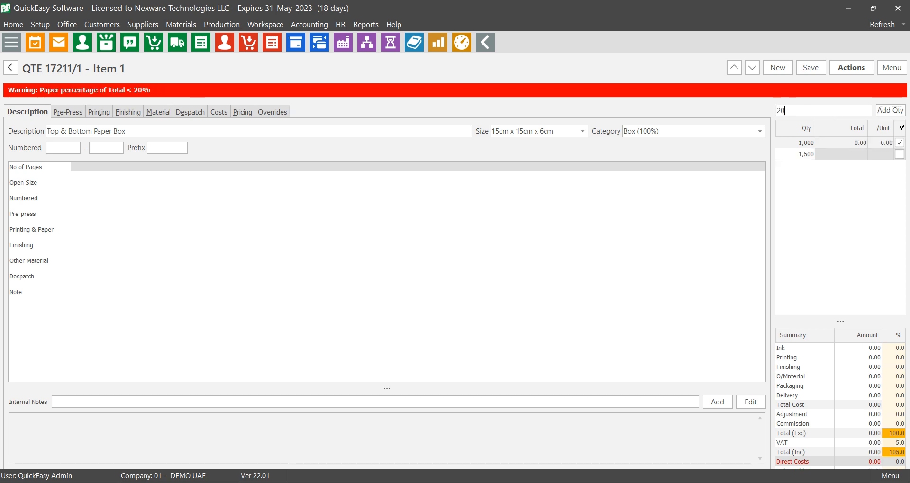
{"action": "key", "text": "Return"}
{"action": "left_click", "coordinate": [819, 70]}
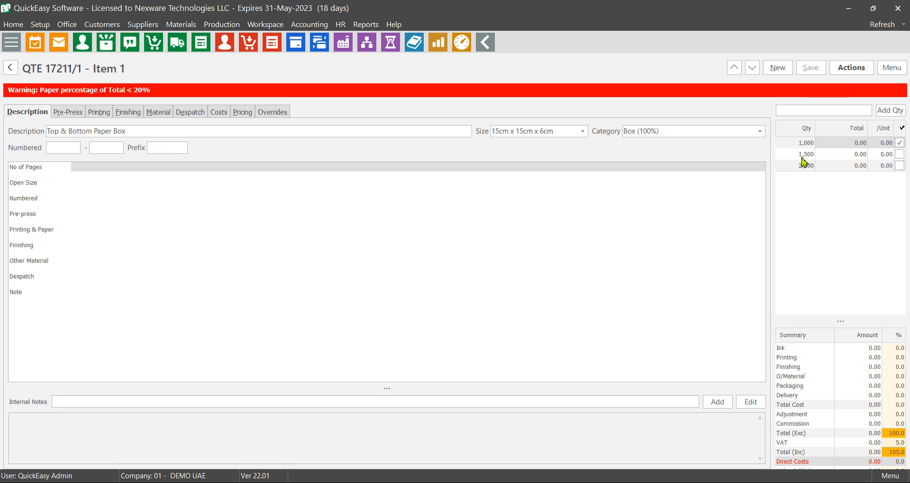
- Enlarge the cost summary and browse the pre-press services available for the estimate item
{"action": "left_click_drag", "start_coordinate": [838, 320], "coordinate": [864, 205]}
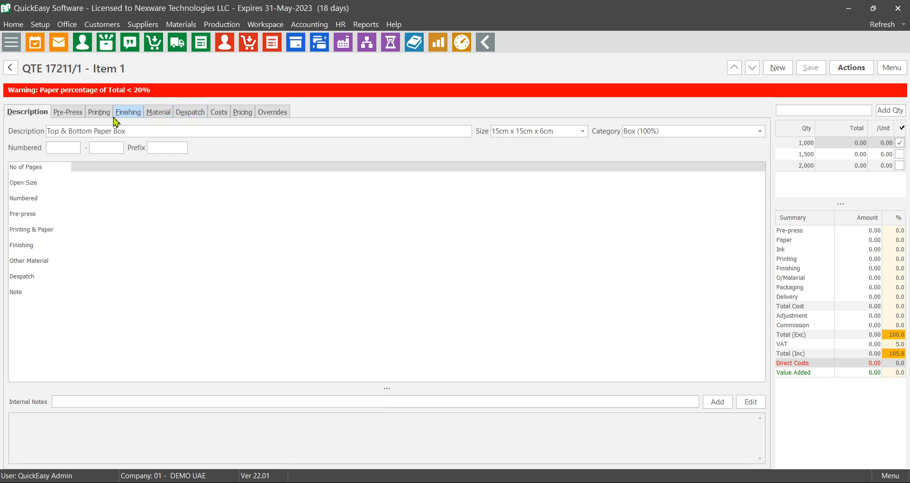
{"action": "left_click", "coordinate": [60, 116]}
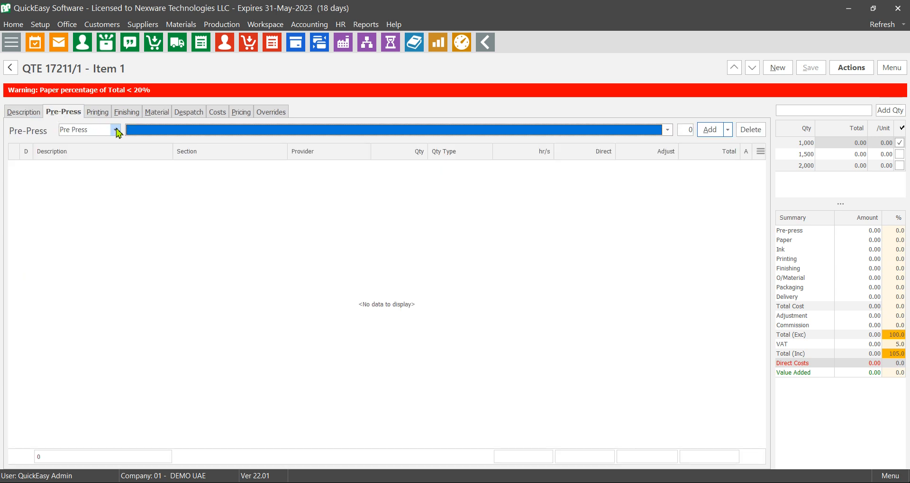
{"action": "left_click", "coordinate": [667, 130]}
{"action": "left_click_drag", "start_coordinate": [670, 163], "coordinate": [675, 224]}
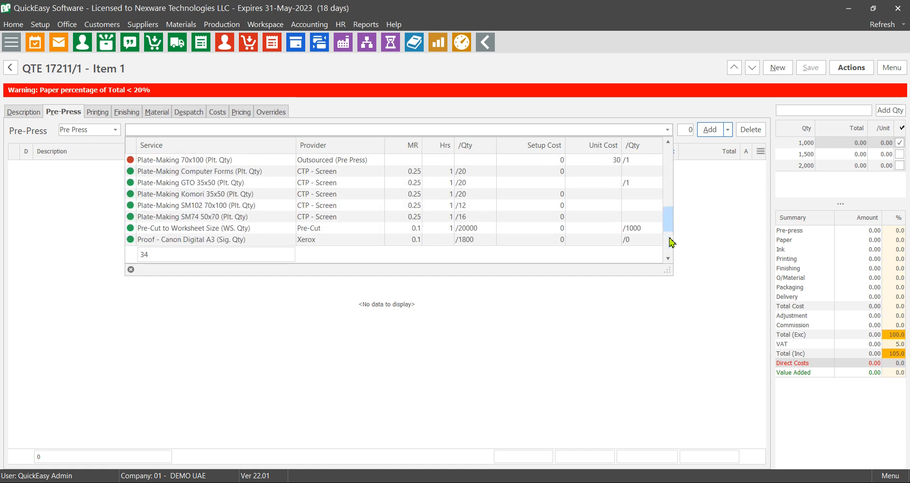
{"action": "left_click_drag", "start_coordinate": [667, 270], "coordinate": [689, 432]}
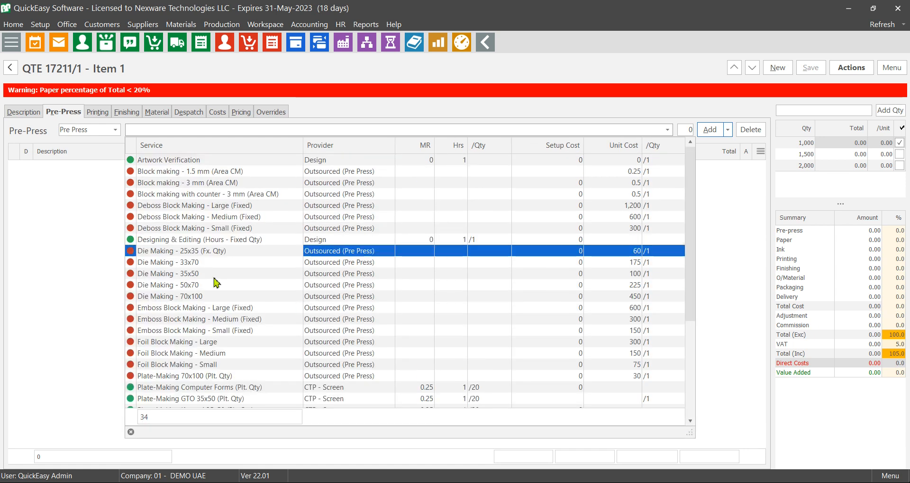
{"action": "scroll", "coordinate": [256, 353], "scroll_direction": "down", "scroll_amount": 2}
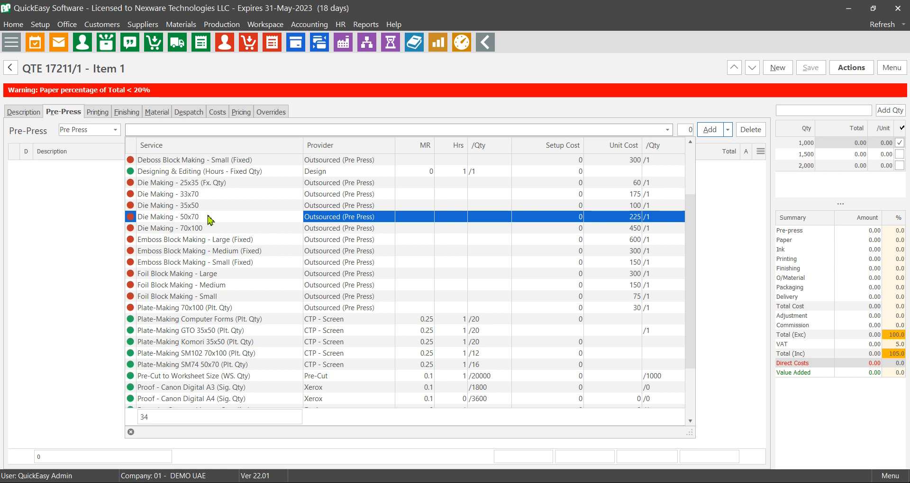
{"action": "left_click", "coordinate": [187, 135]}
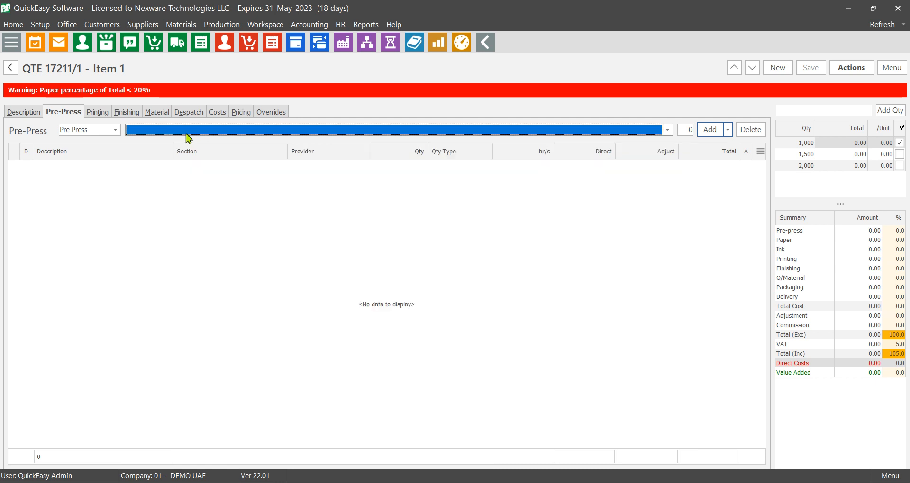
- Add the pre-press service Designing & Editing (Hours - Fixed Qty) with a quantity of 4
{"action": "type", "text": "De"}
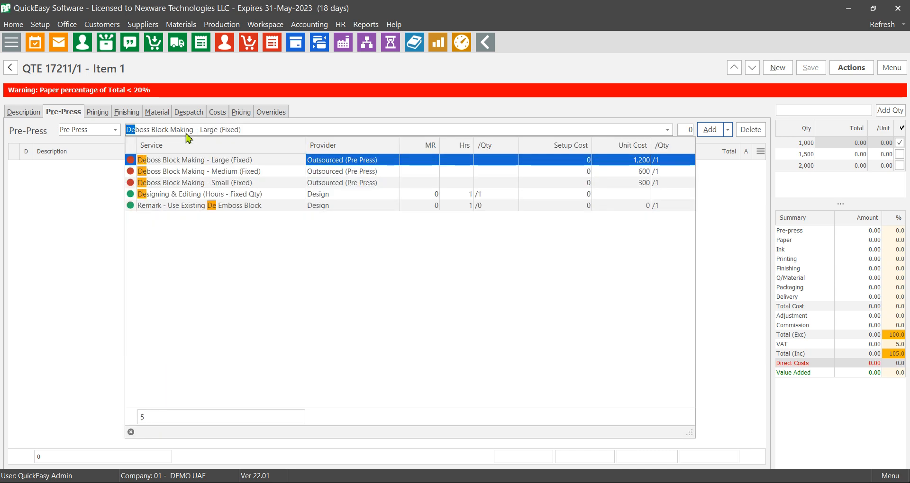
{"action": "type", "text": "si"}
{"action": "key", "text": "Tab"}
{"action": "type", "text": "4"}
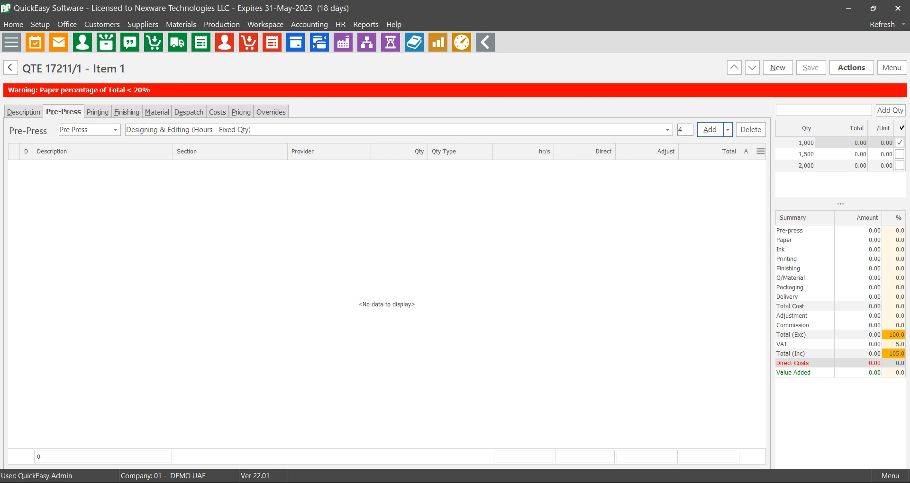
{"action": "key", "text": "Return"}
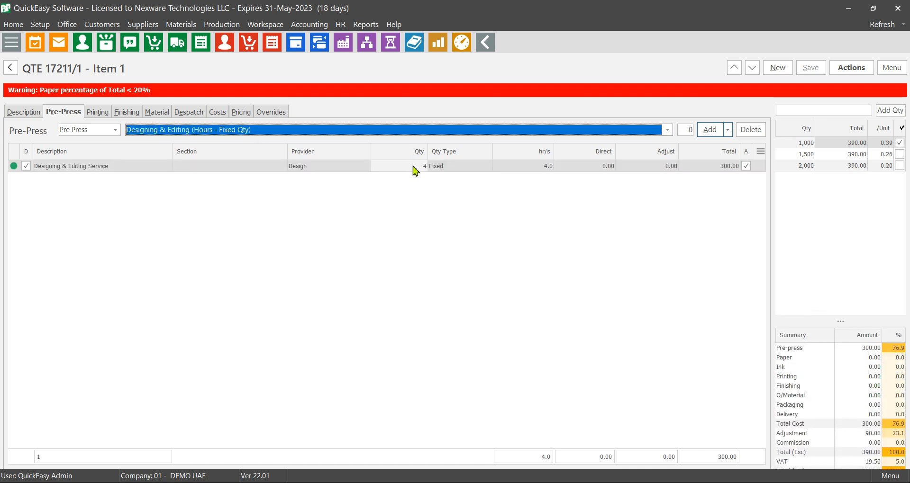
{"action": "left_click", "coordinate": [703, 170]}
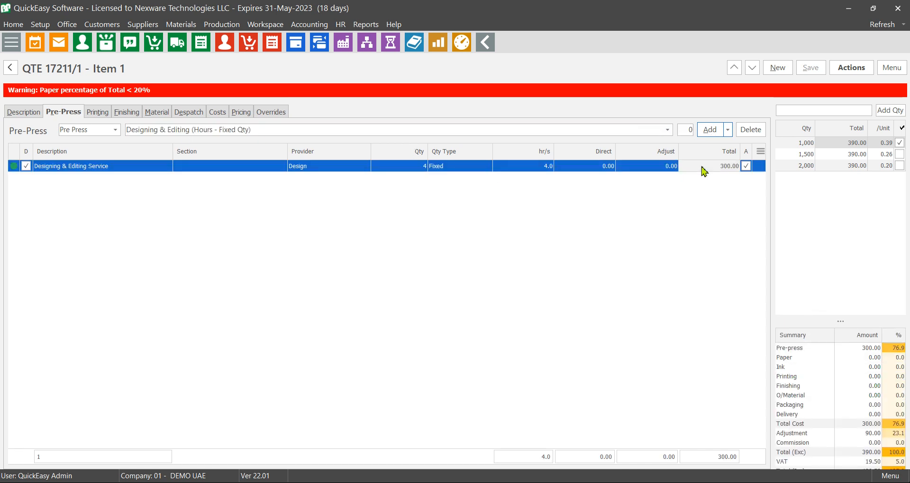
- Check the box picture and add the pre-press service Die Making - 70x100 with a quantity of 1
{"action": "left_click", "coordinate": [264, 135]}
{"action": "left_click", "coordinate": [264, 134]}
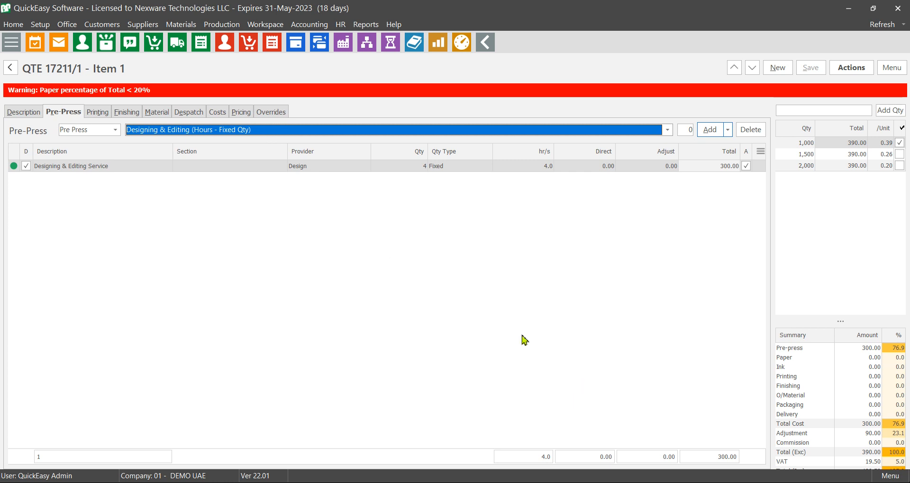
{"action": "key", "text": "alt+Tab"}
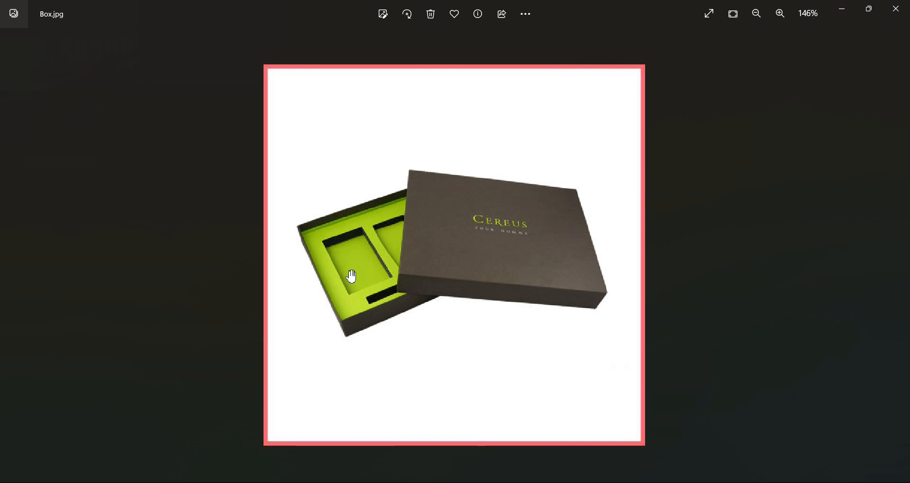
{"action": "key", "text": "alt+Tab"}
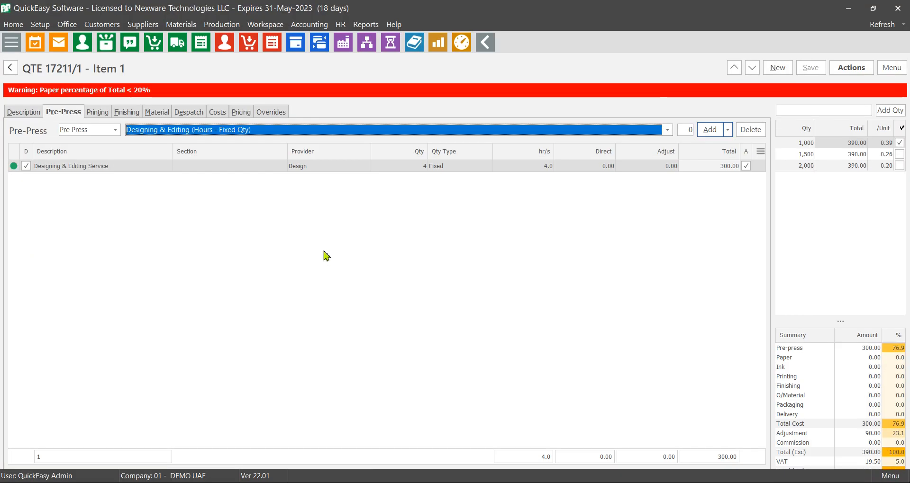
{"action": "type", "text": "Die Making - 25x35 (Fx."}
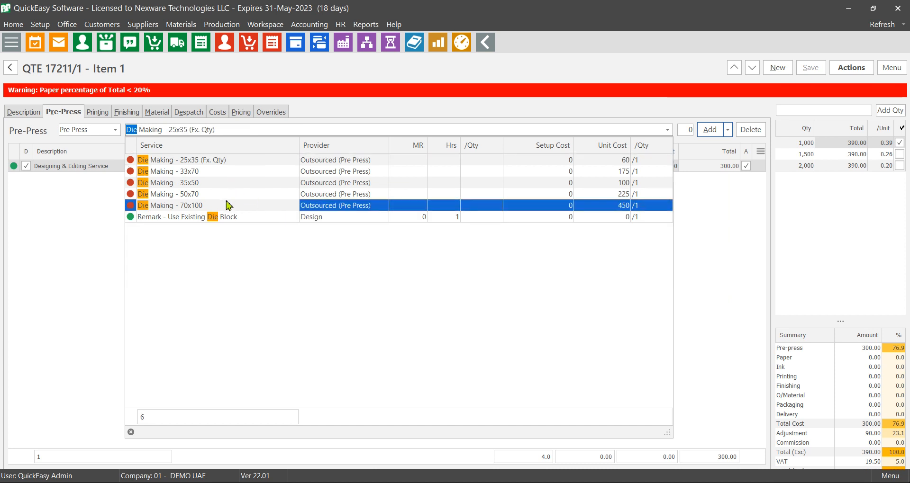
{"action": "left_click", "coordinate": [228, 205]}
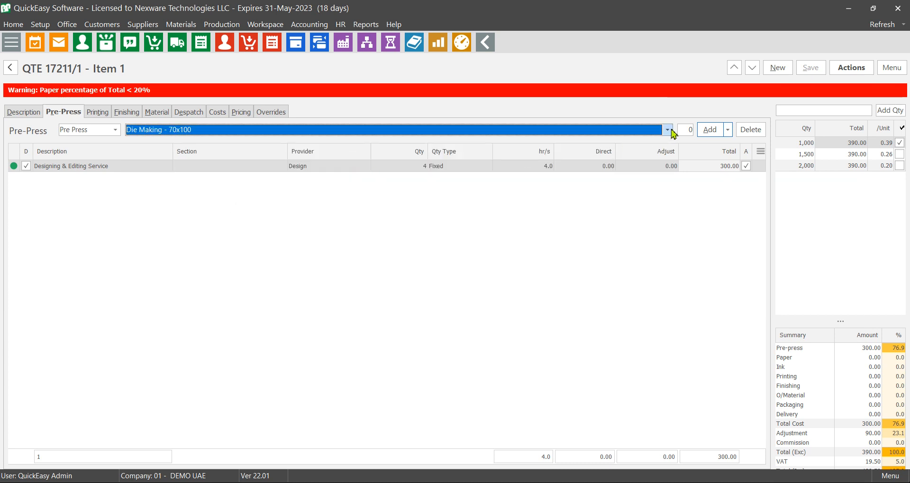
{"action": "left_click", "coordinate": [686, 129]}
{"action": "type", "text": "1"}
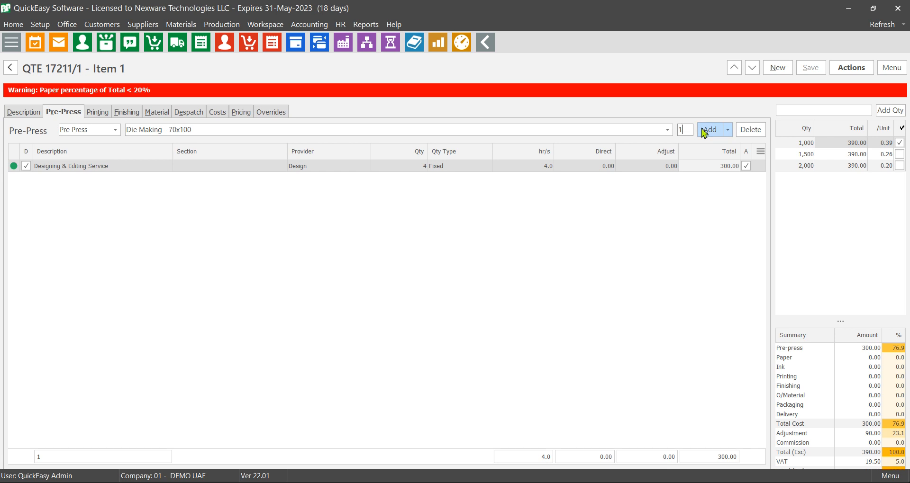
{"action": "left_click", "coordinate": [708, 132]}
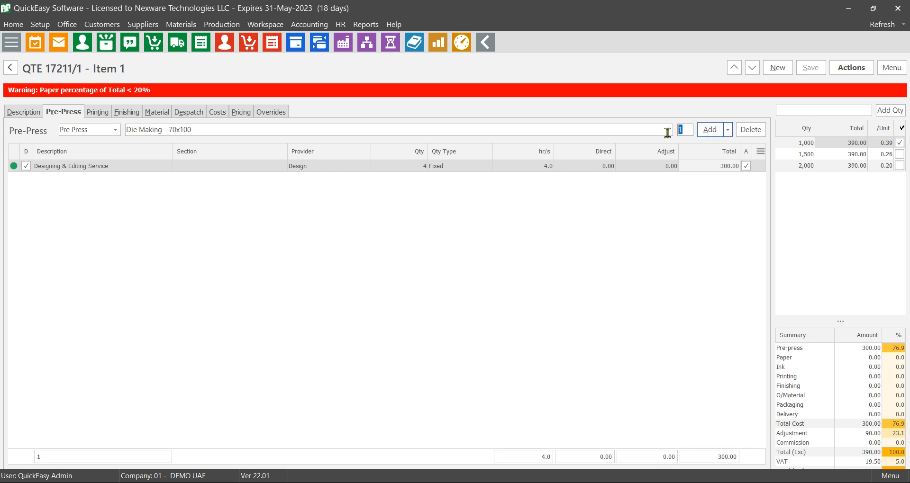
{"action": "left_click", "coordinate": [687, 132]}
{"action": "left_click", "coordinate": [708, 132]}
- Add a second Die Making - 70x100 service, set its fixed quantity to 1 and save it
{"action": "left_click", "coordinate": [709, 131]}
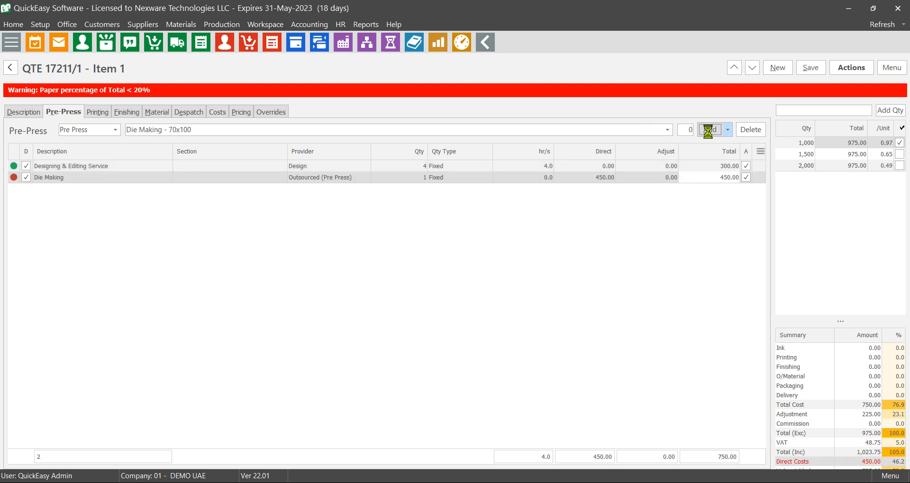
{"action": "double_click", "coordinate": [538, 190]}
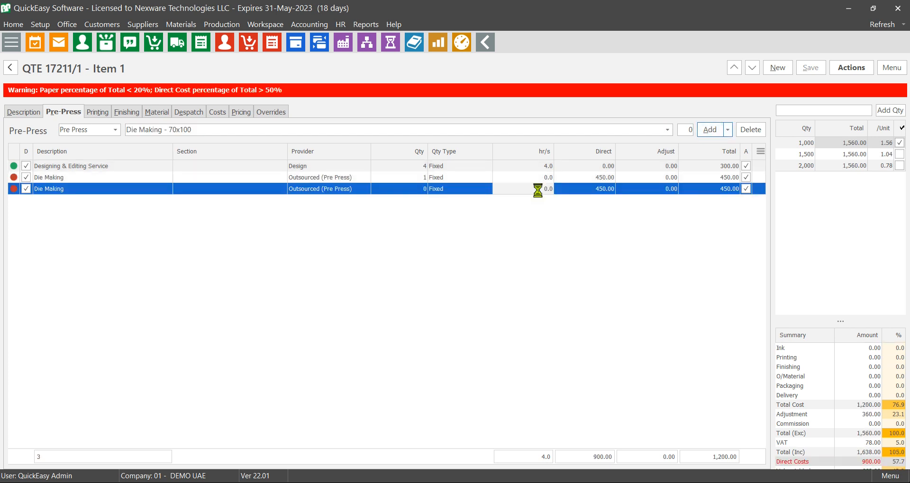
{"action": "type", "text": "1"}
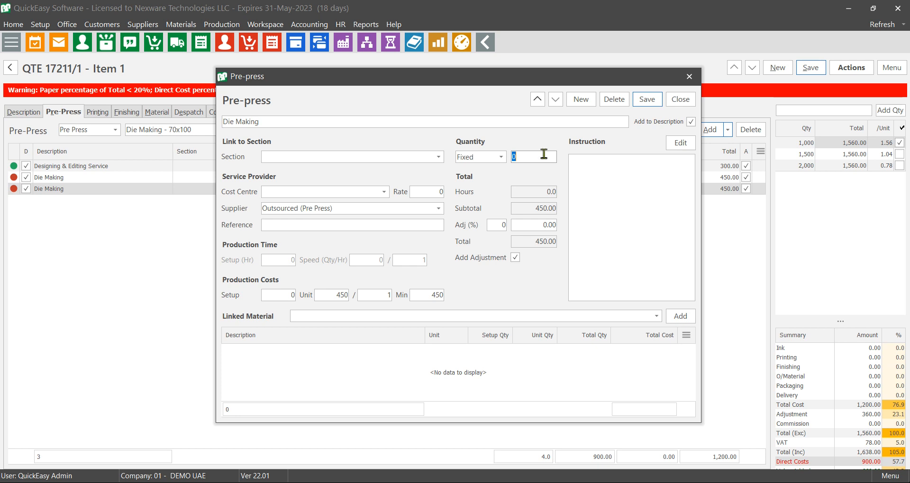
{"action": "left_click", "coordinate": [652, 101]}
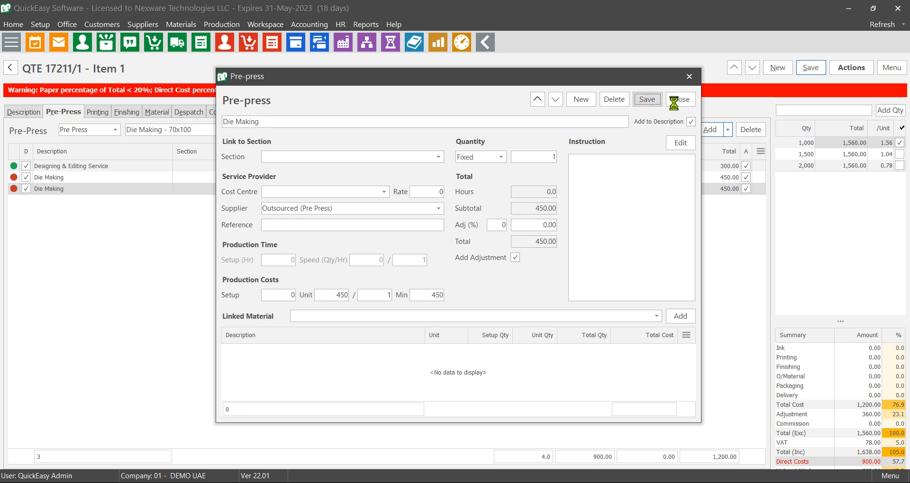
{"action": "left_click", "coordinate": [674, 100]}
- Add a third Die Making - 70x100 service with a quantity of 1
{"action": "left_click", "coordinate": [688, 132]}
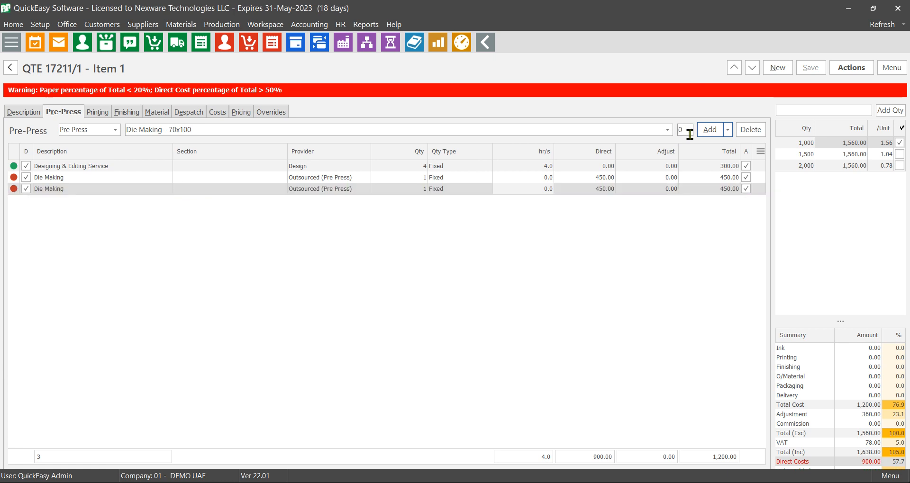
{"action": "key", "text": "BackSpace"}
{"action": "type", "text": "1"}
{"action": "left_click", "coordinate": [708, 129]}
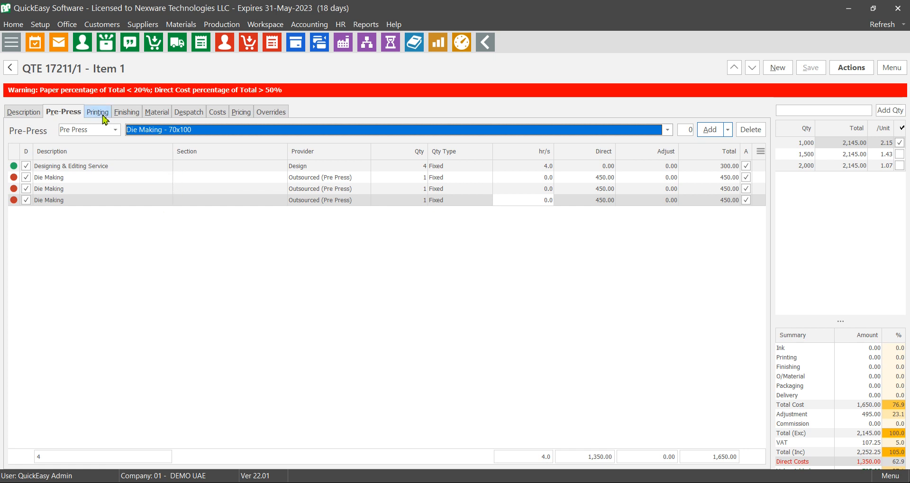
- Browse the available pre-press services and examine the production costs of the second Die Making entry
{"action": "left_click", "coordinate": [154, 131]}
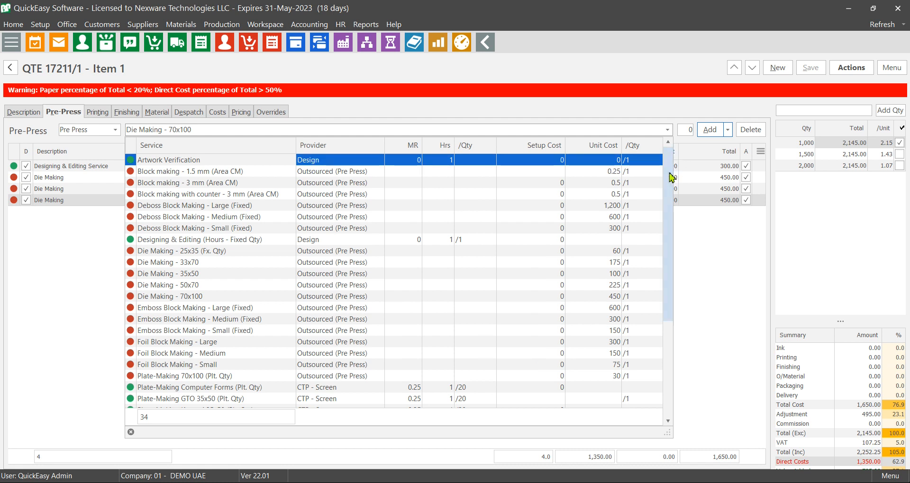
{"action": "left_click_drag", "start_coordinate": [669, 179], "coordinate": [651, 89]}
{"action": "left_click", "coordinate": [70, 225]}
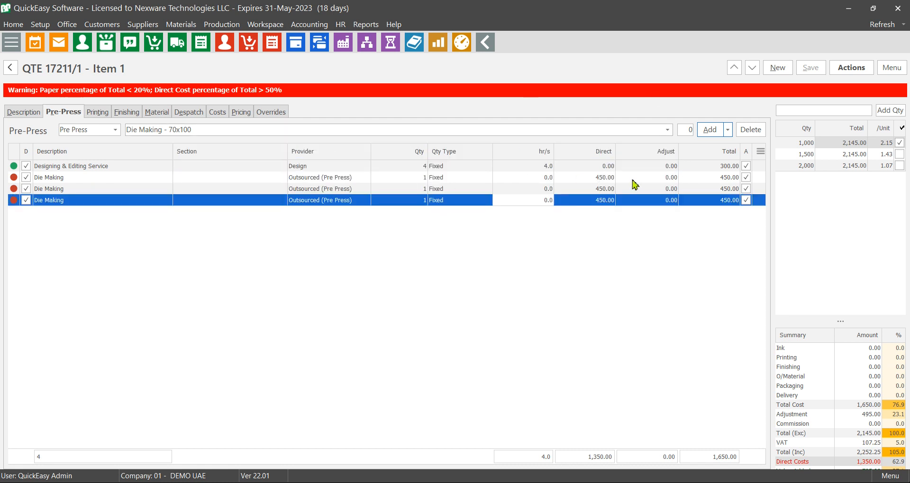
{"action": "left_click", "coordinate": [602, 180]}
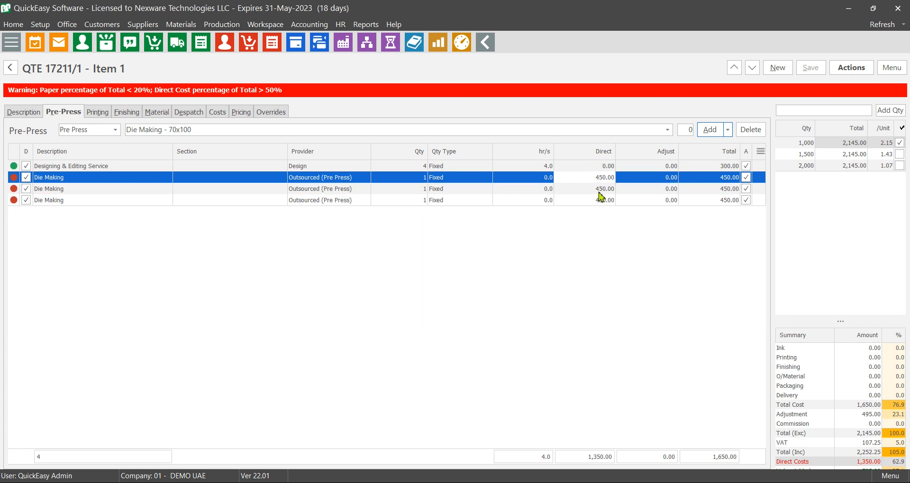
{"action": "double_click", "coordinate": [601, 189]}
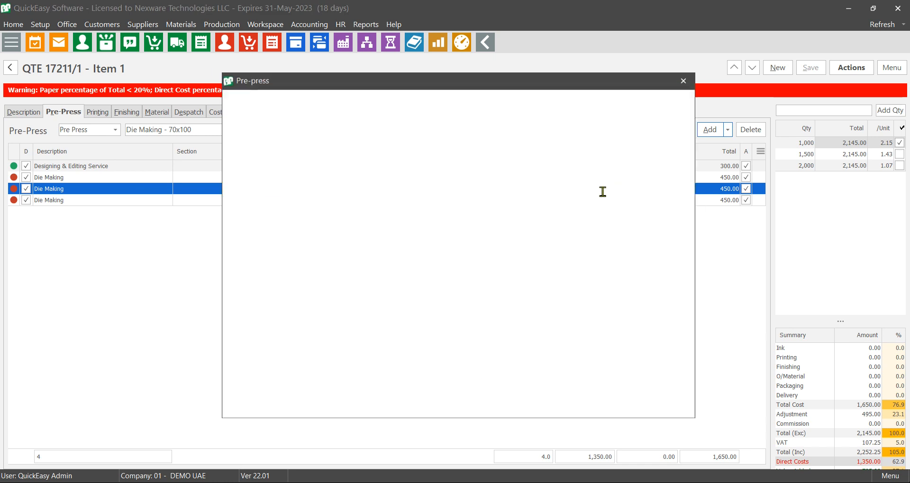
{"action": "left_click", "coordinate": [346, 296]}
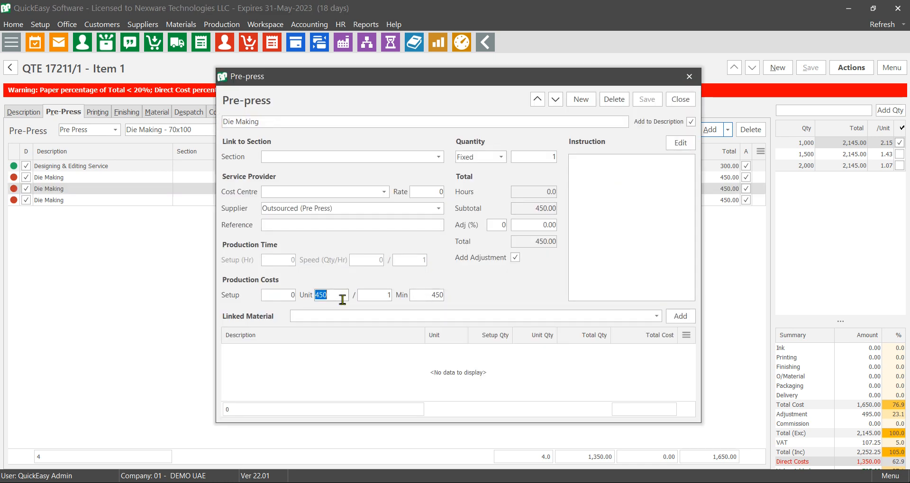
{"action": "left_click", "coordinate": [680, 99]}
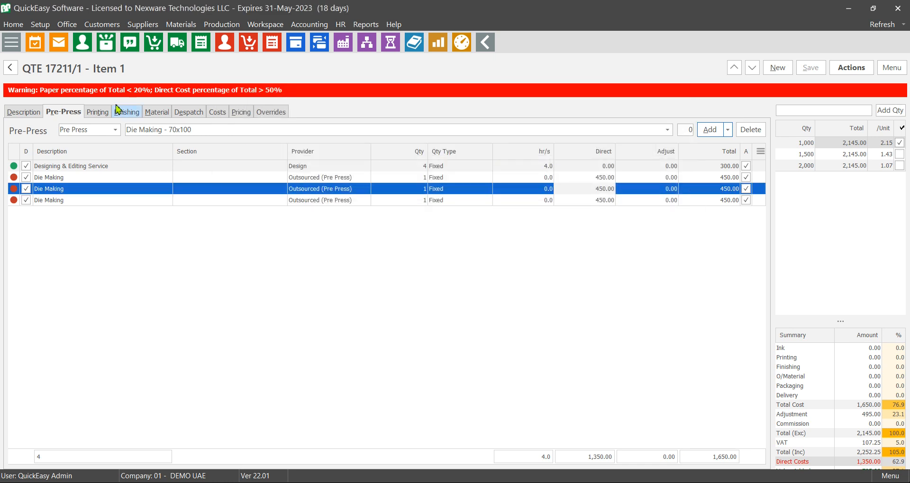
- Check the box picture again and start a custom Offset section for the item's printing estimate
{"action": "left_click", "coordinate": [107, 113]}
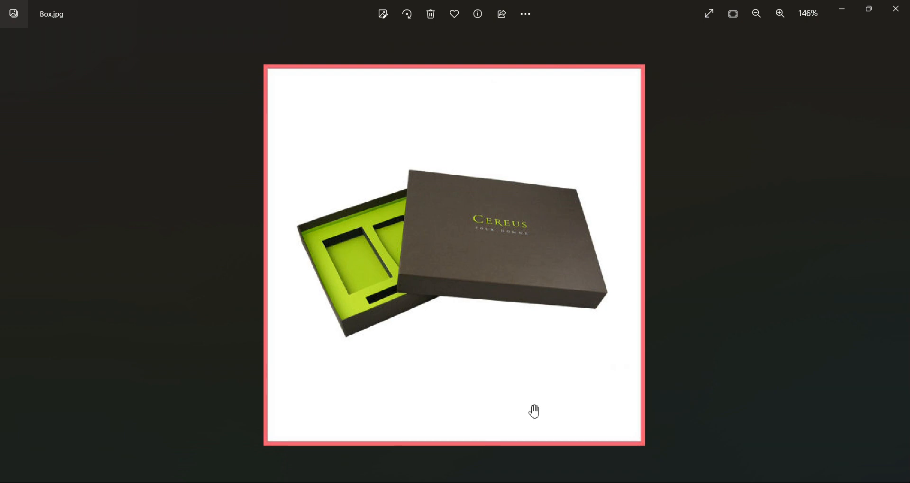
{"action": "left_click", "coordinate": [593, 480]}
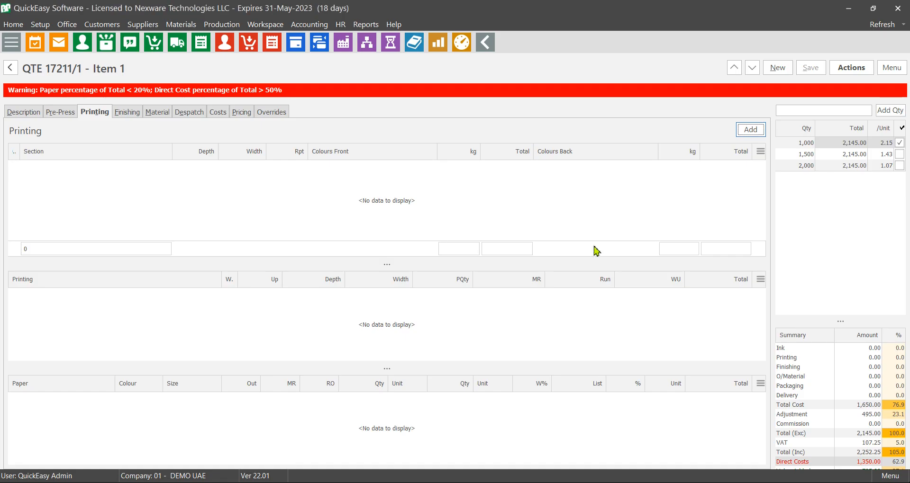
{"action": "left_click", "coordinate": [753, 132]}
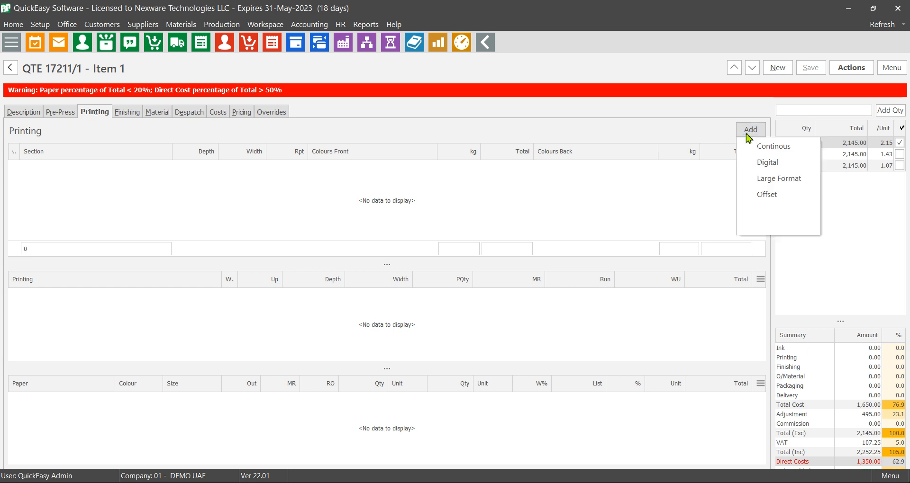
{"action": "left_click", "coordinate": [765, 195]}
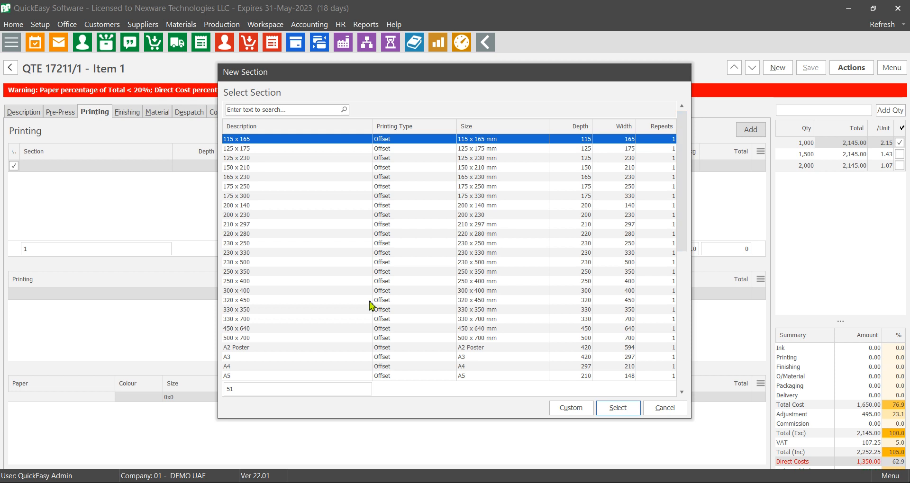
{"action": "left_click", "coordinate": [564, 409]}
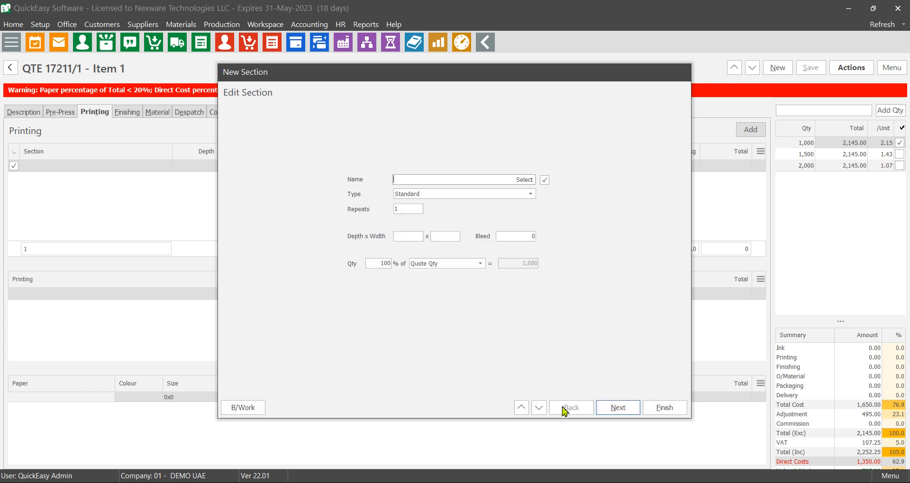
- Name the printing section Top Cover and set its depth x width to 310 x 310 with a bleed of 5
{"action": "type", "text": "Top Cover"}
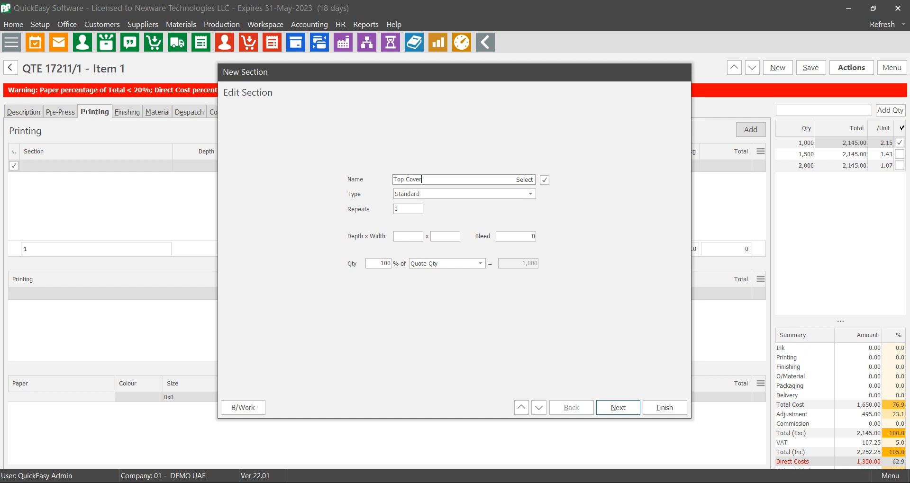
{"action": "left_click", "coordinate": [414, 240]}
{"action": "type", "text": "310"}
{"action": "key", "text": "Tab"}
{"action": "type", "text": "310"}
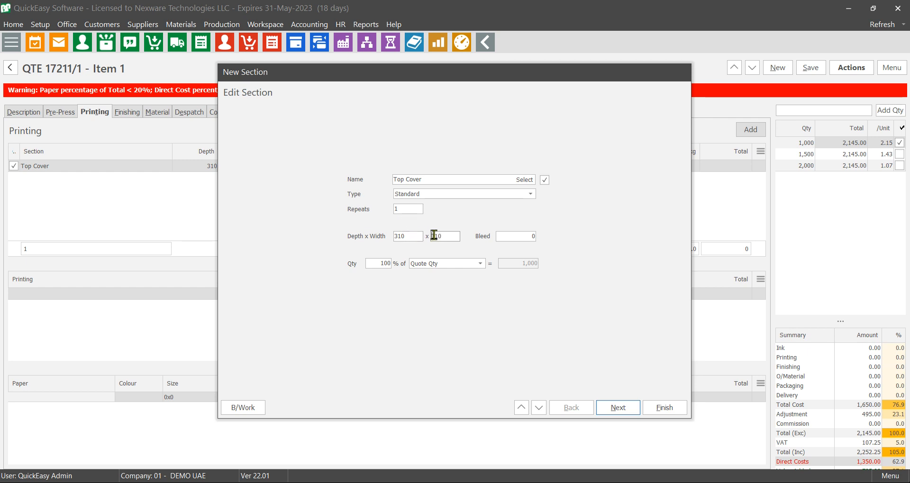
{"action": "left_click", "coordinate": [519, 238]}
{"action": "left_click", "coordinate": [614, 411]}
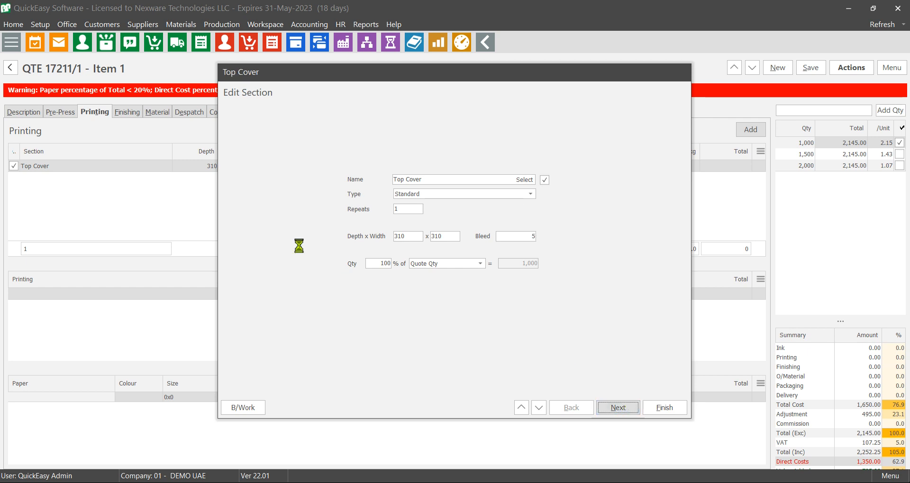
- Assign the ink group 2 Spot Colors to the front and 1 Spot Color to the back of the Top Cover
{"action": "left_click", "coordinate": [247, 174]}
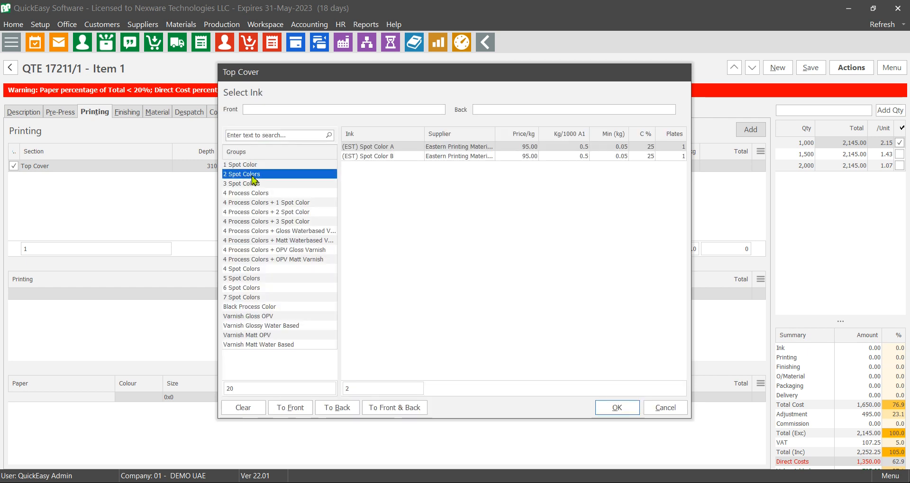
{"action": "left_click", "coordinate": [290, 408]}
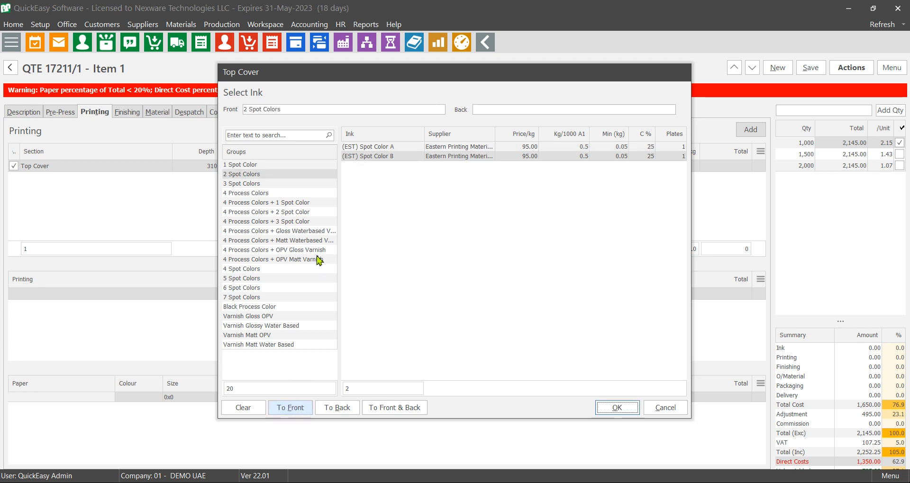
{"action": "left_click", "coordinate": [273, 165]}
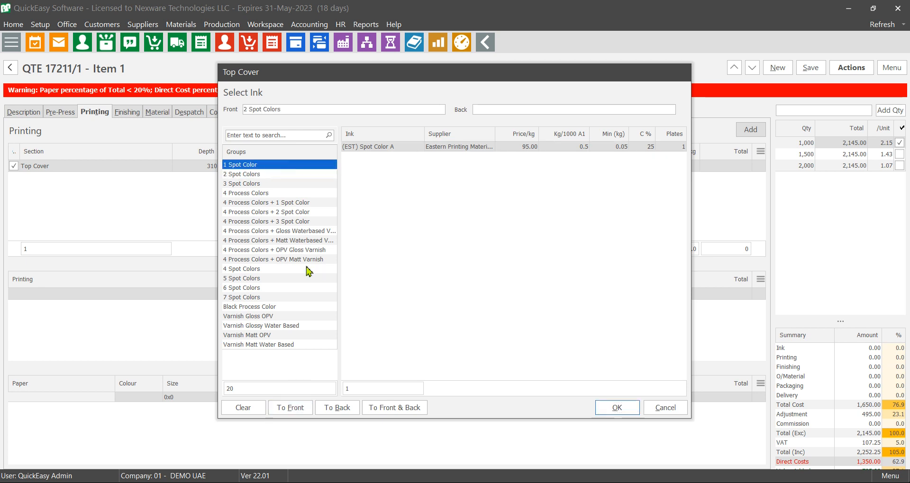
{"action": "left_click", "coordinate": [336, 408]}
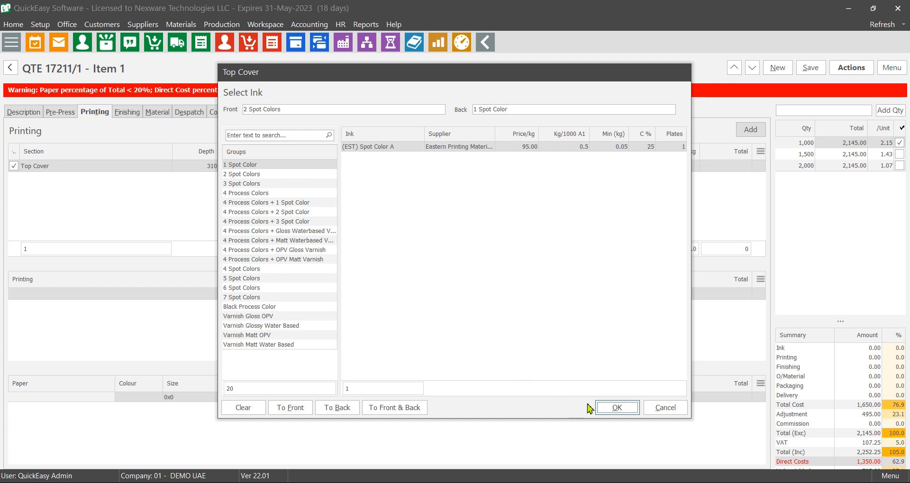
{"action": "left_click", "coordinate": [616, 411]}
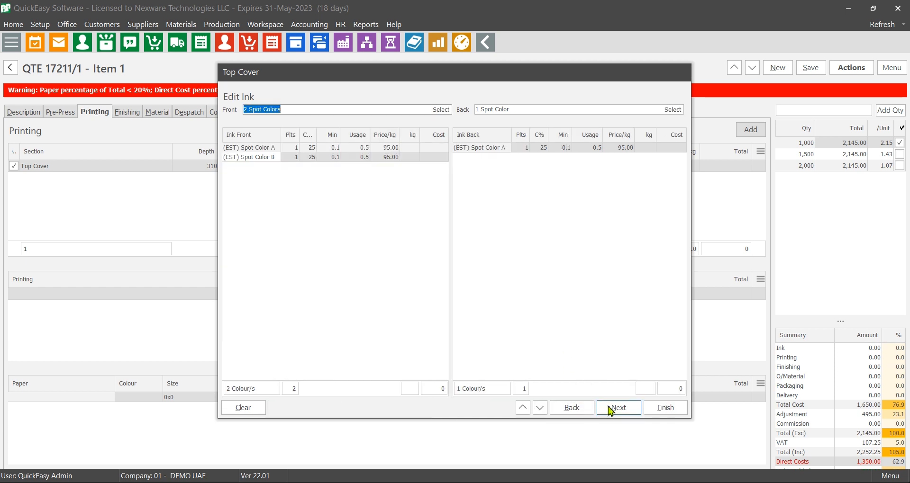
- Assign the SM 102 (6C) press with the Work & Turn running option to the Top Cover, and check its worksheet size and bleed
{"action": "left_click", "coordinate": [616, 407]}
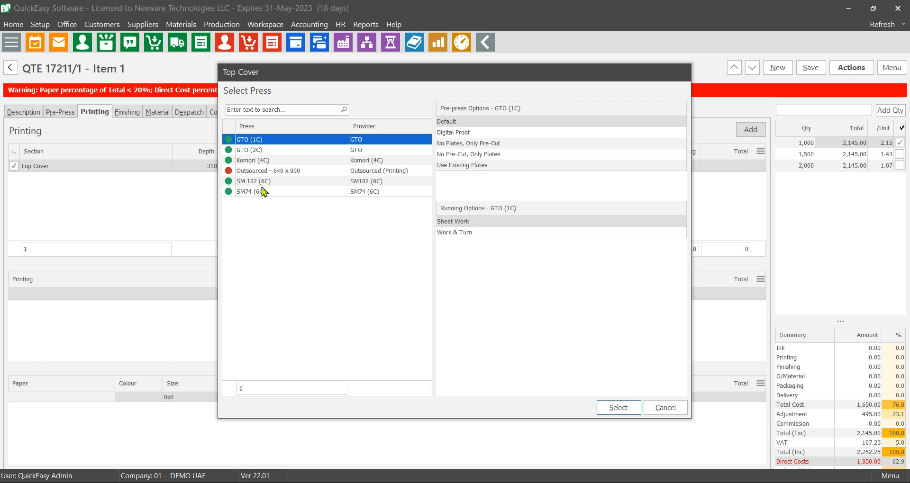
{"action": "left_click", "coordinate": [263, 183]}
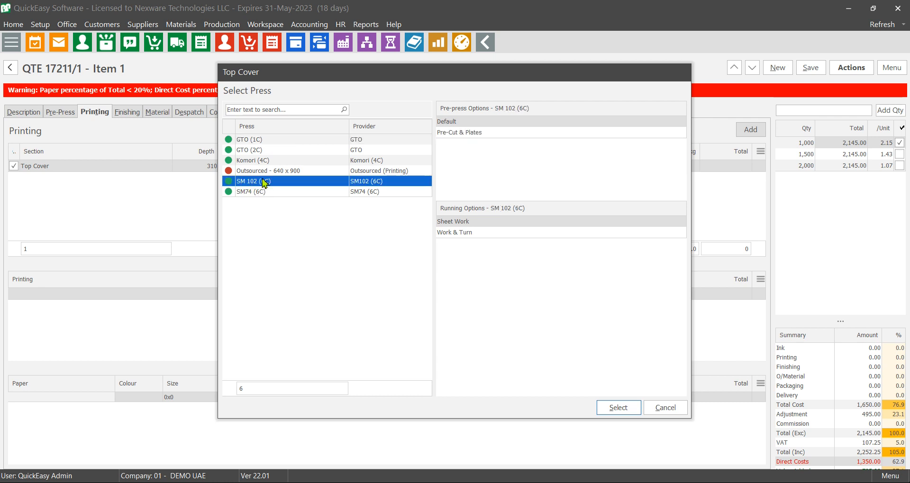
{"action": "left_click", "coordinate": [465, 222]}
{"action": "left_click", "coordinate": [469, 232]}
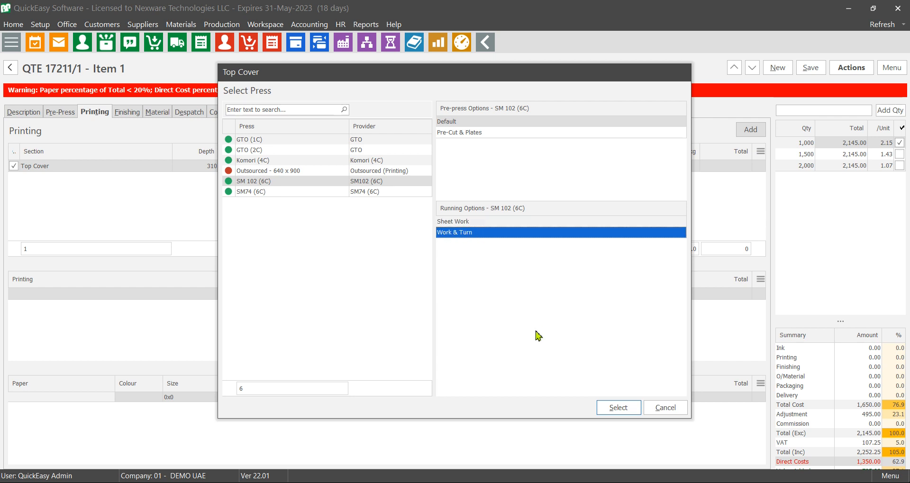
{"action": "left_click", "coordinate": [610, 407]}
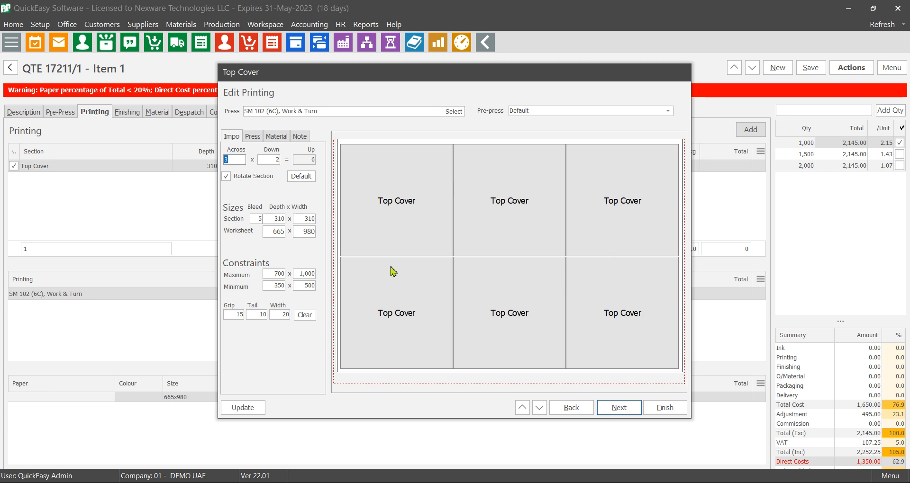
{"action": "left_click", "coordinate": [277, 232]}
{"action": "left_click", "coordinate": [304, 232]}
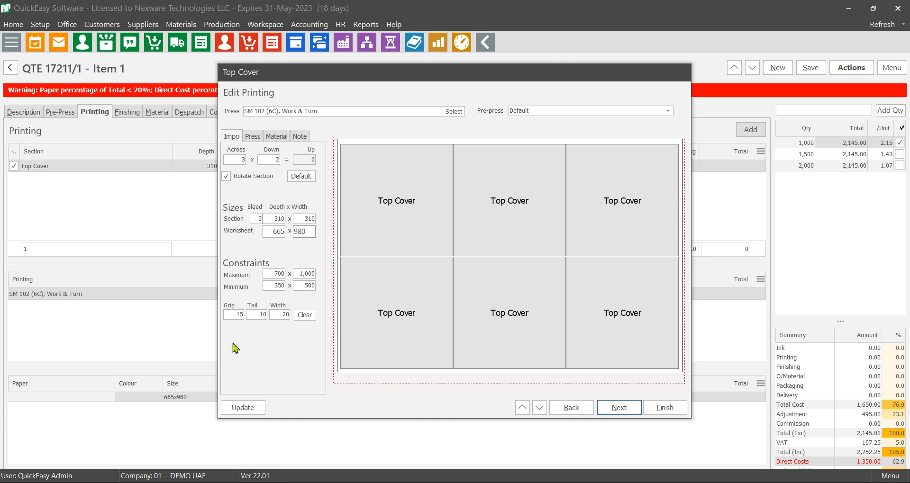
{"action": "left_click", "coordinate": [258, 219]}
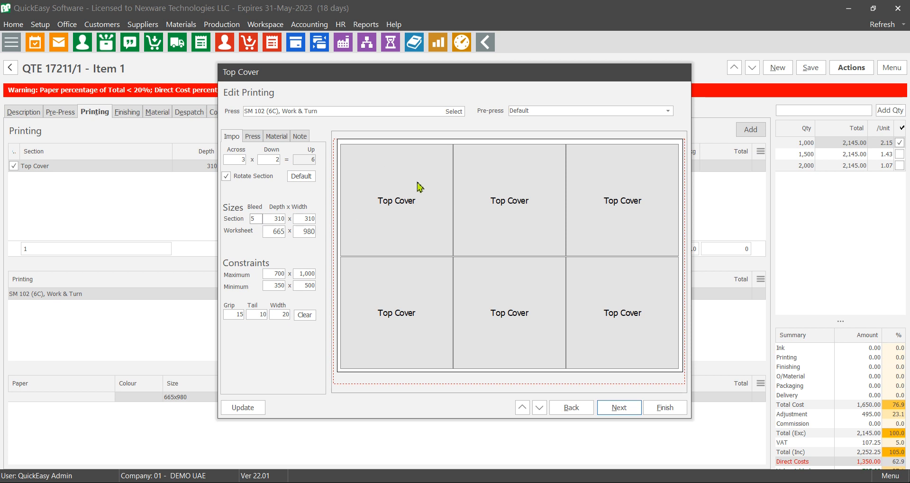
- Try the SM74 (6C) press with the Work & Turn running option for the Top Cover
{"action": "left_click", "coordinate": [457, 112]}
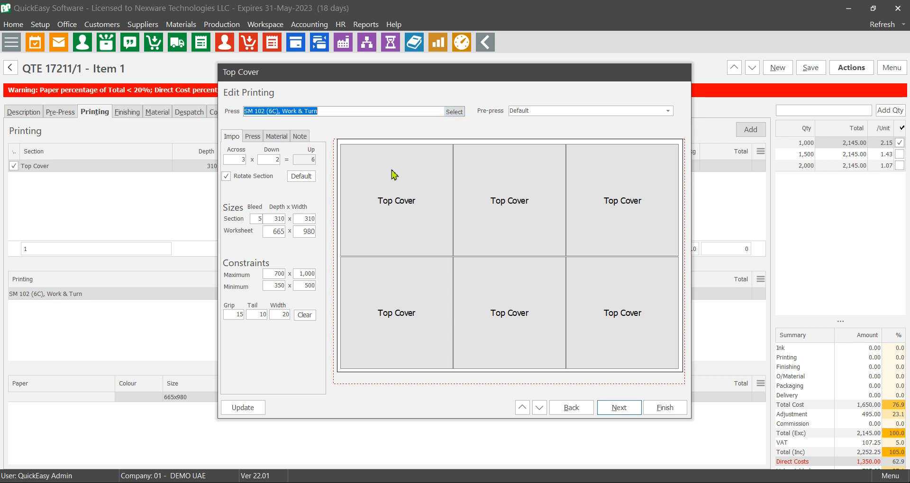
{"action": "left_click", "coordinate": [291, 193]}
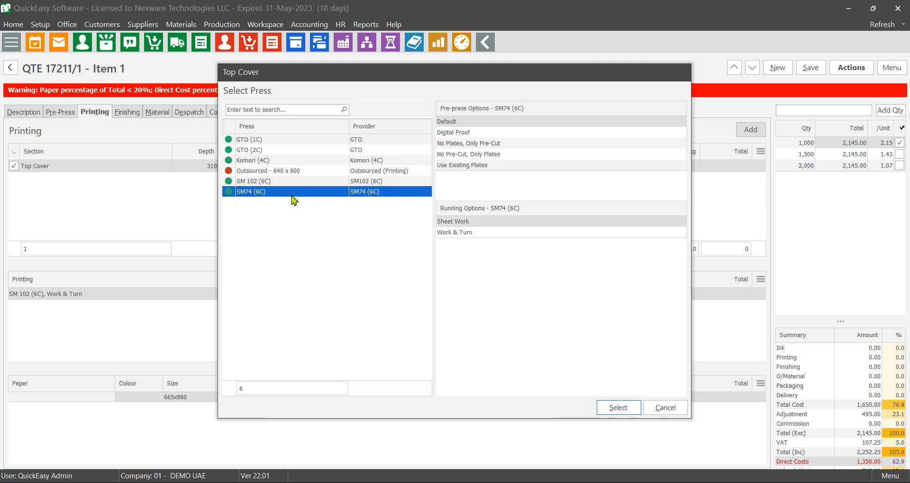
{"action": "left_click", "coordinate": [448, 232]}
{"action": "left_click", "coordinate": [629, 405]}
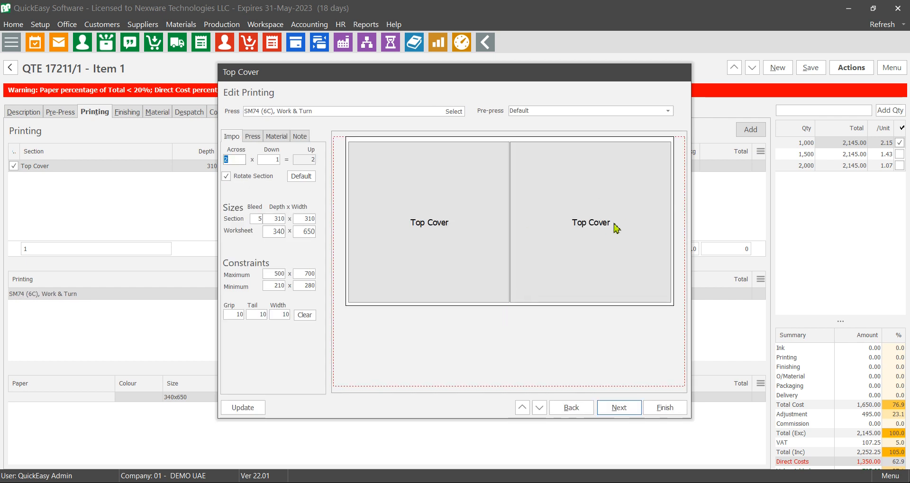
- Switch the Top Cover back to the SM 102 (6C) press with Work & Turn
{"action": "left_click", "coordinate": [463, 114]}
{"action": "left_click", "coordinate": [464, 114]}
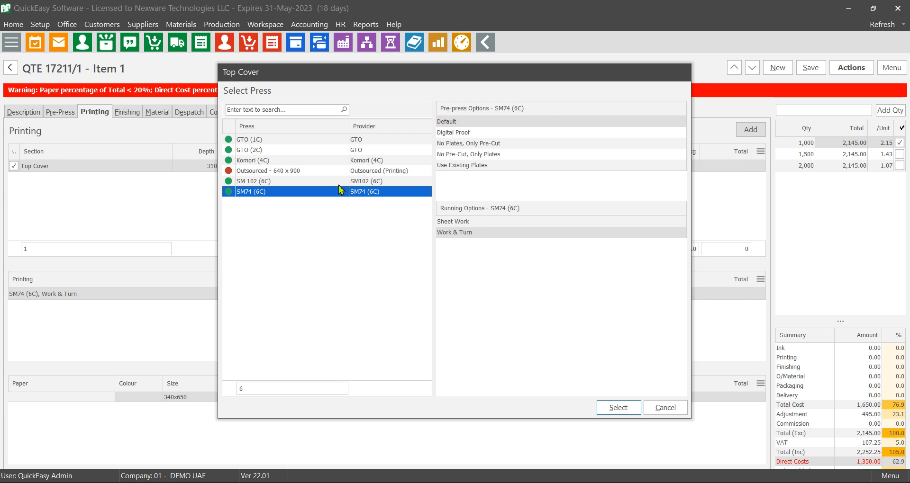
{"action": "left_click", "coordinate": [332, 181]}
{"action": "left_click", "coordinate": [478, 233]}
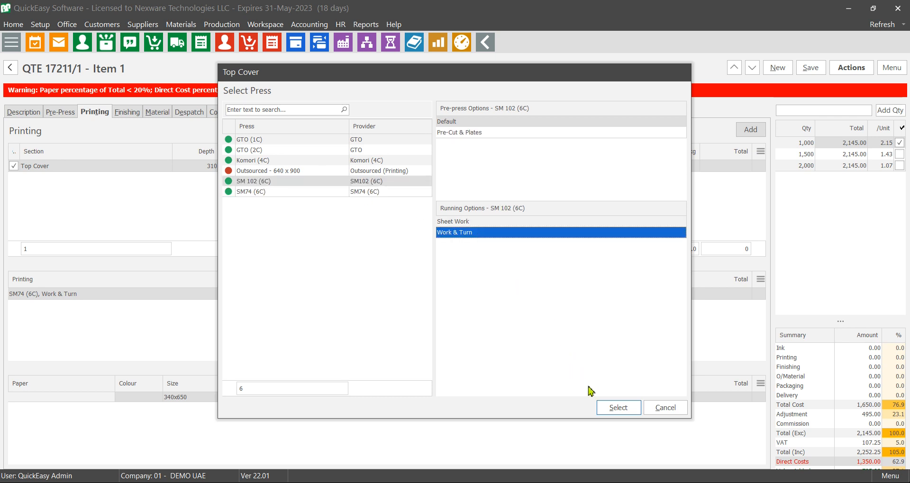
{"action": "left_click", "coordinate": [603, 406]}
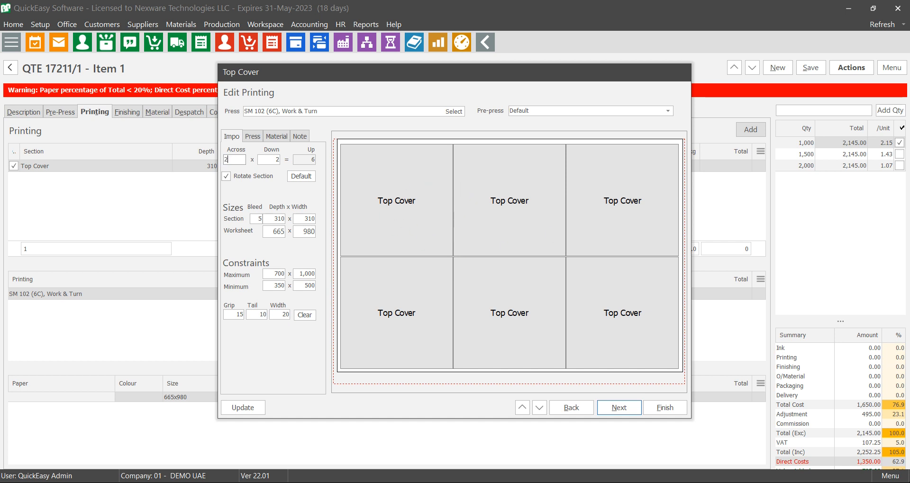
- Try an imposition of 2 across for the Top Cover and restore the default imposition
{"action": "key", "text": "Tab"}
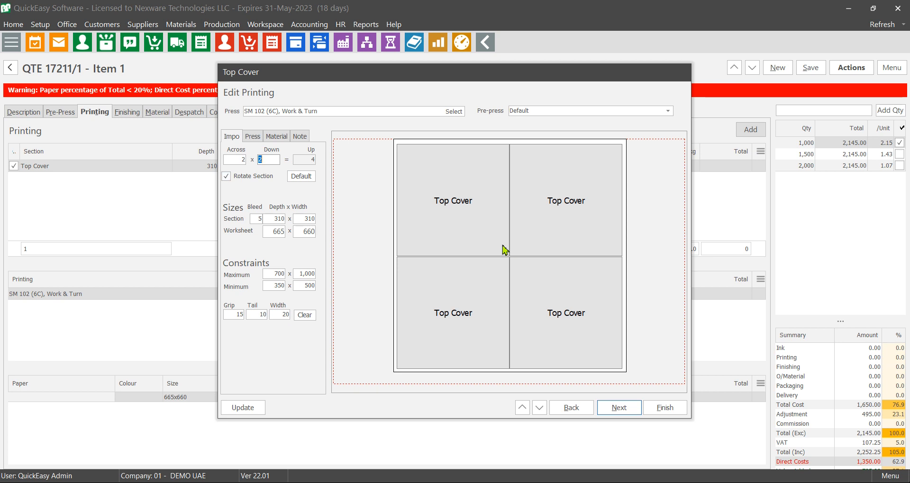
{"action": "left_click", "coordinate": [308, 182]}
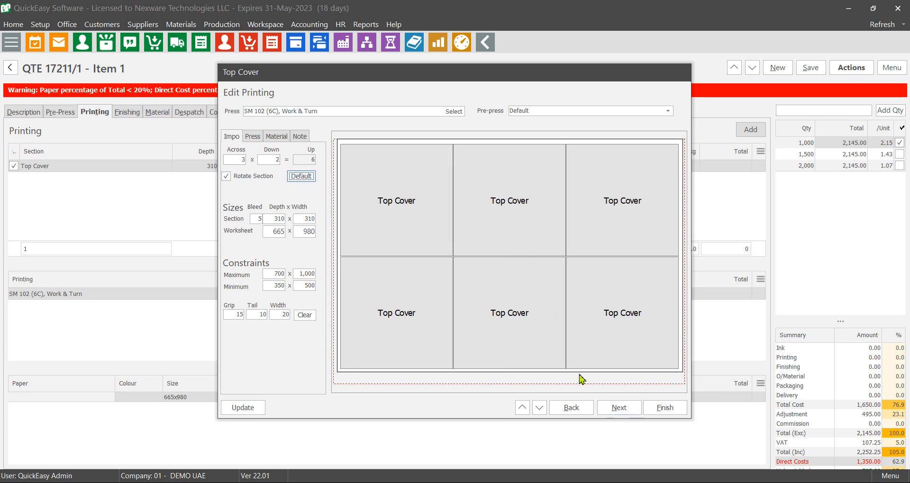
- Accept the imposition with work and turn despite different front and back inks, and search the paper list for art
{"action": "left_click", "coordinate": [617, 415]}
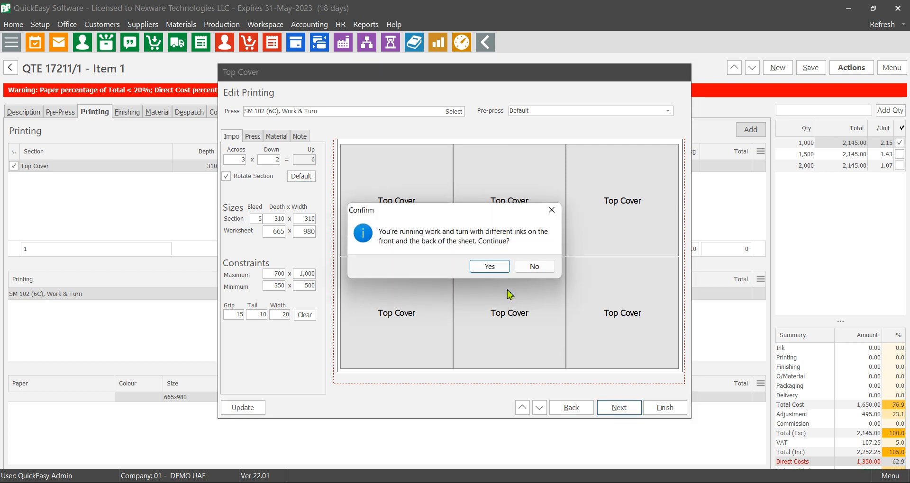
{"action": "left_click", "coordinate": [499, 271]}
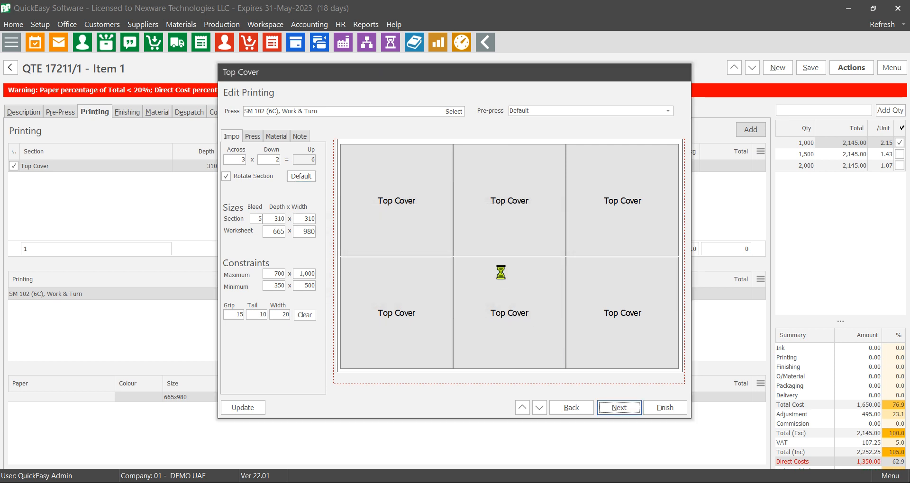
{"action": "left_click_drag", "start_coordinate": [486, 122], "coordinate": [490, 274]}
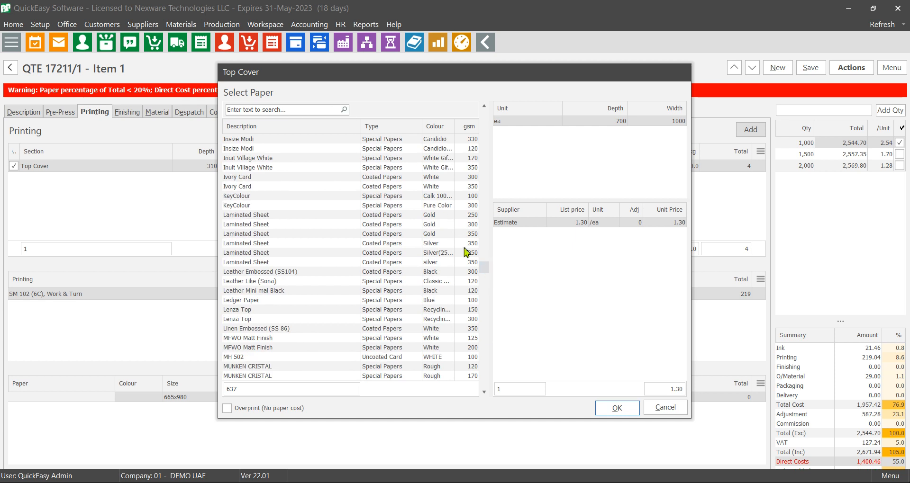
{"action": "left_click_drag", "start_coordinate": [486, 273], "coordinate": [481, 118]}
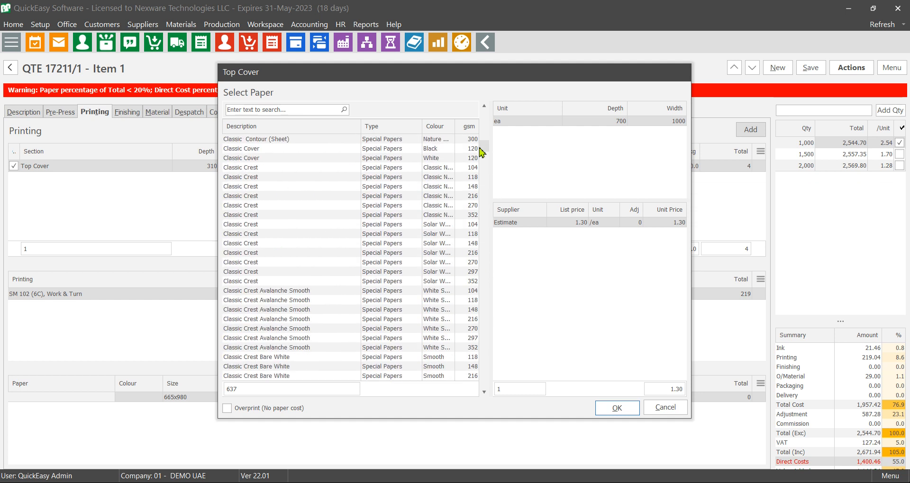
{"action": "left_click", "coordinate": [258, 112]}
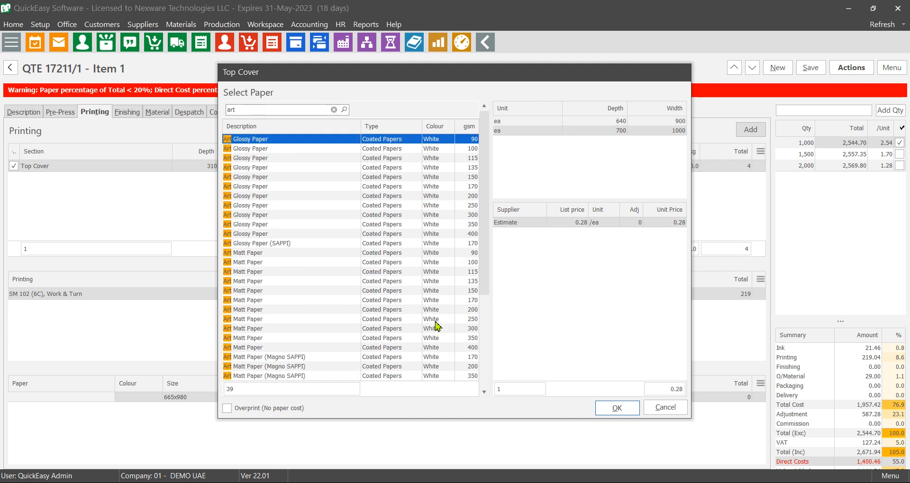
- Choose white Art Matt Paper at 300 gsm in the 700 x 1000 size and accept its worksheet cut out
{"action": "left_click", "coordinate": [454, 329]}
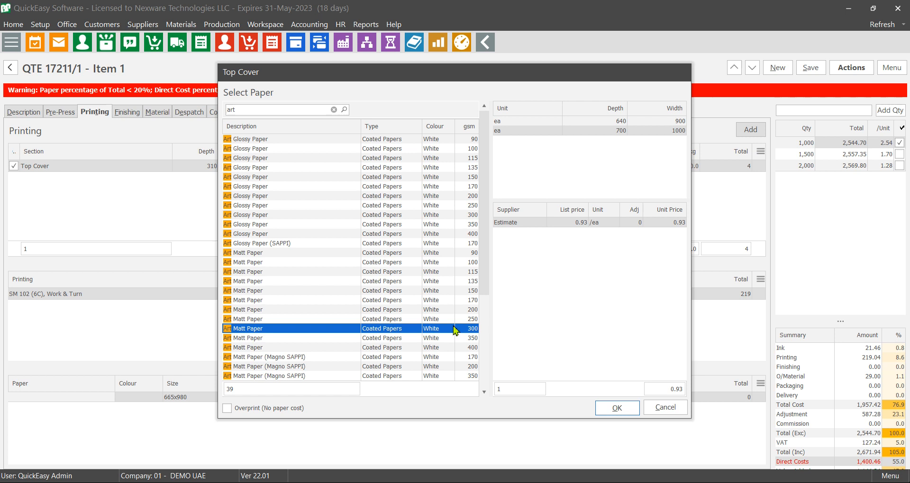
{"action": "left_click", "coordinate": [620, 128]}
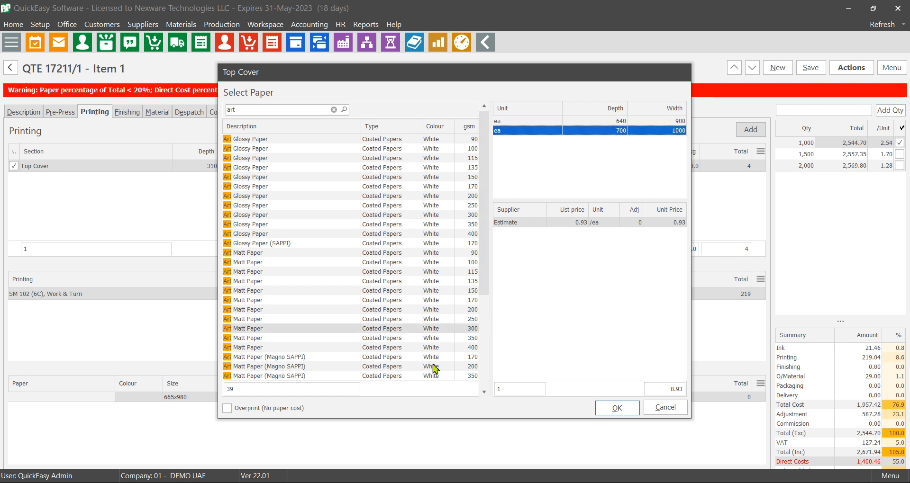
{"action": "left_click", "coordinate": [469, 329]}
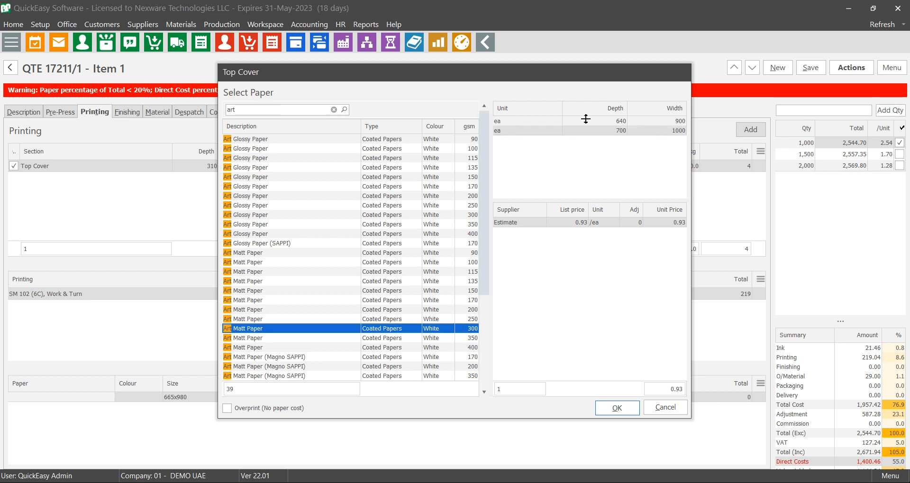
{"action": "left_click", "coordinate": [580, 225]}
{"action": "left_click", "coordinate": [626, 122]}
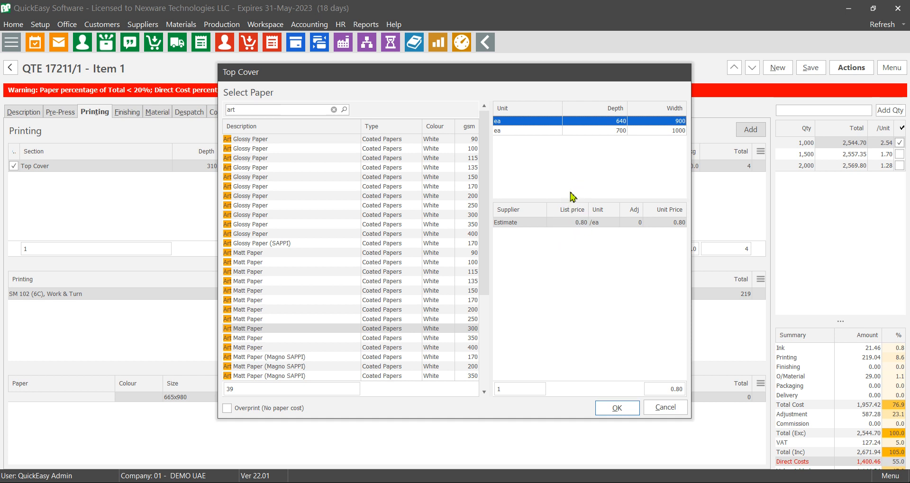
{"action": "left_click", "coordinate": [626, 130]}
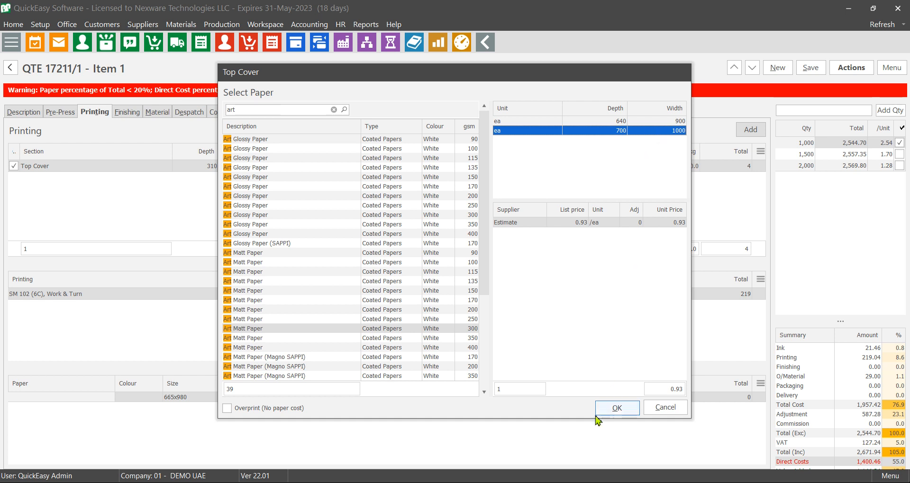
{"action": "left_click", "coordinate": [613, 408]}
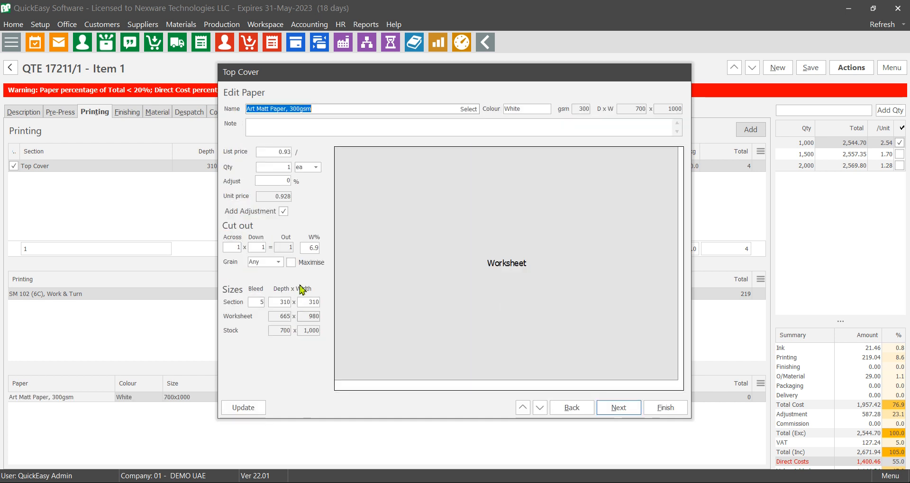
{"action": "left_click", "coordinate": [309, 264]}
{"action": "left_click", "coordinate": [618, 408]}
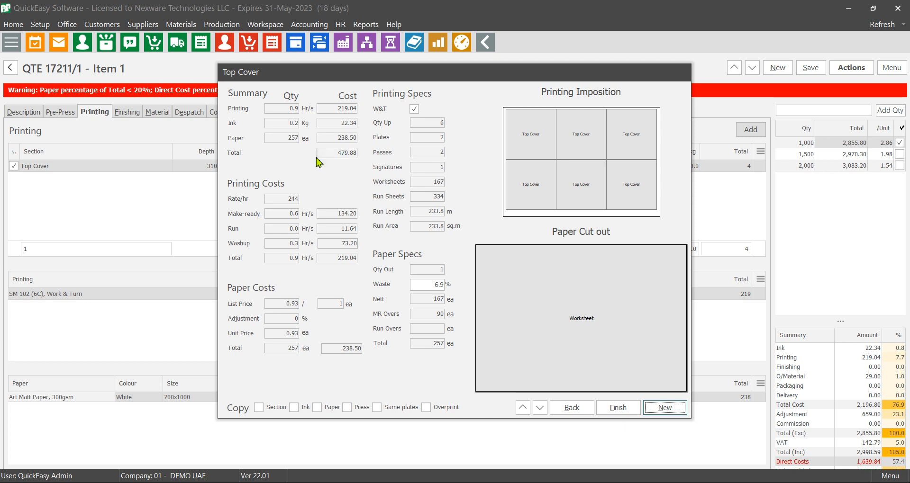
- Examine the Top Cover summary for printing, ink and paper quantities and costs, plates, worksheets and make-ready overs
{"action": "left_click", "coordinate": [288, 109]}
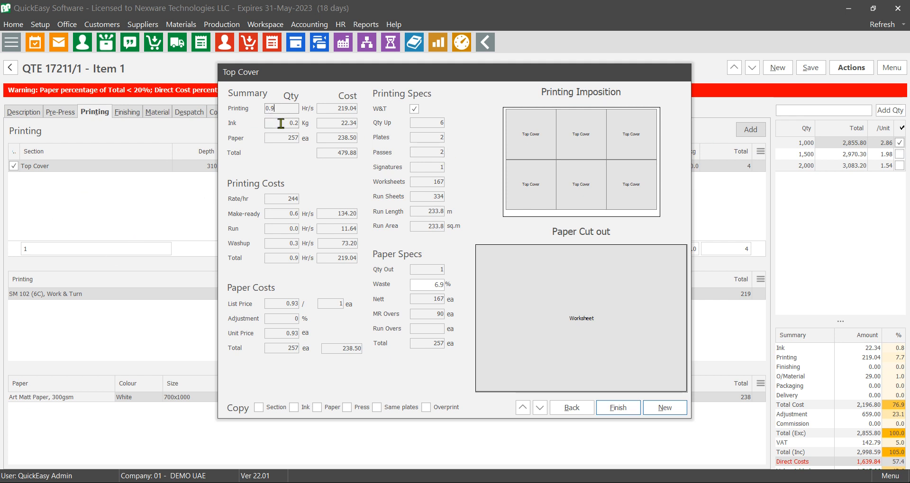
{"action": "double_click", "coordinate": [284, 108]}
{"action": "left_click", "coordinate": [335, 109]}
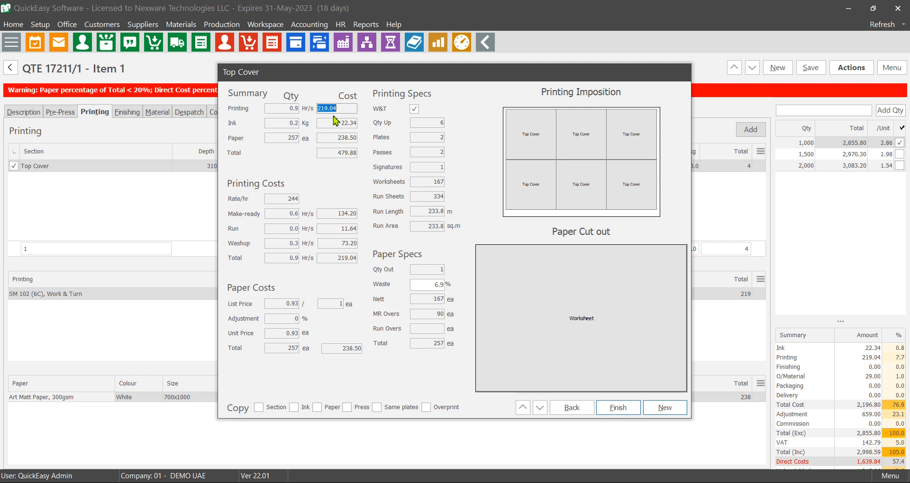
{"action": "left_click", "coordinate": [333, 125]}
{"action": "left_click", "coordinate": [334, 138]}
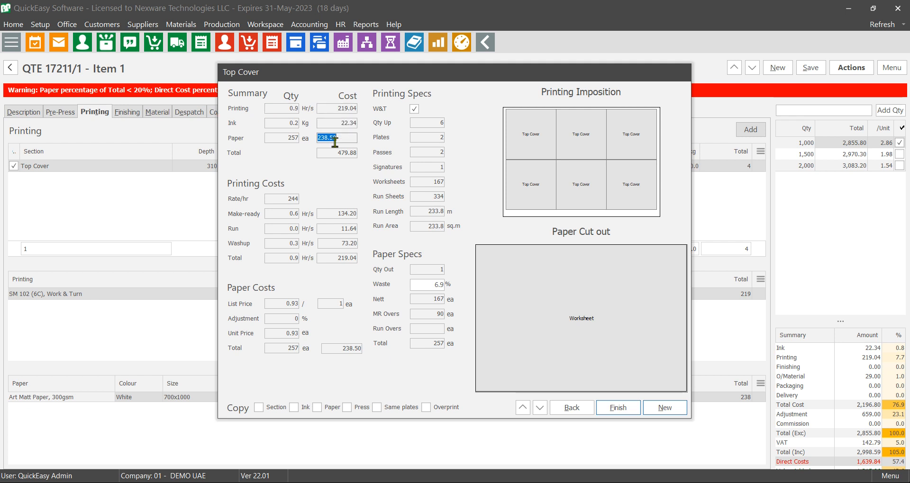
{"action": "left_click", "coordinate": [297, 124]}
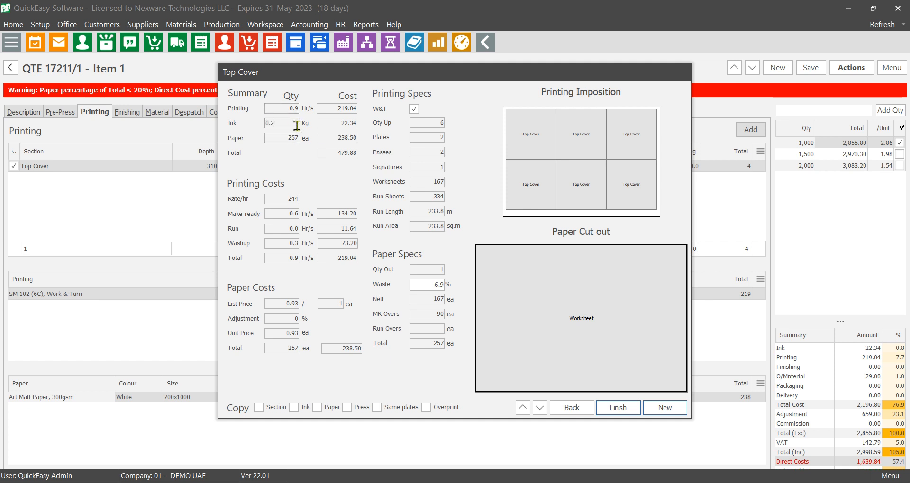
{"action": "left_click", "coordinate": [289, 111]}
{"action": "left_click", "coordinate": [296, 139]}
{"action": "left_click", "coordinate": [439, 137]}
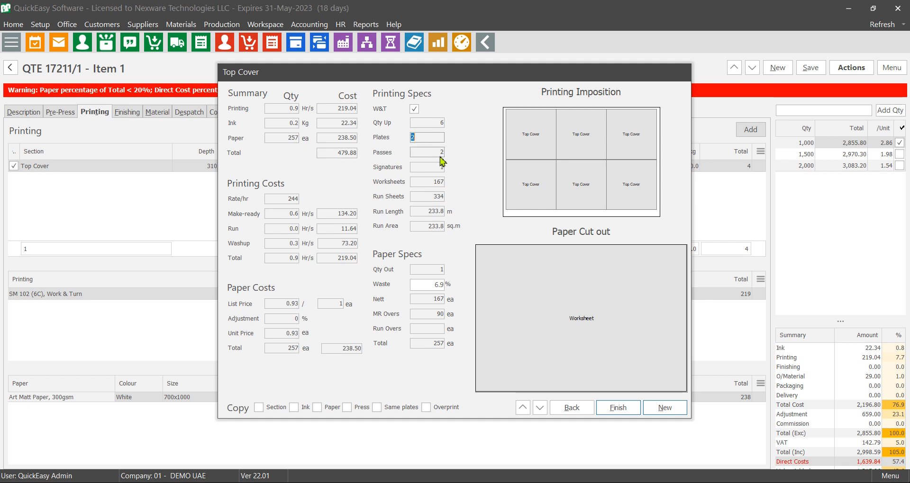
{"action": "left_click", "coordinate": [438, 181]}
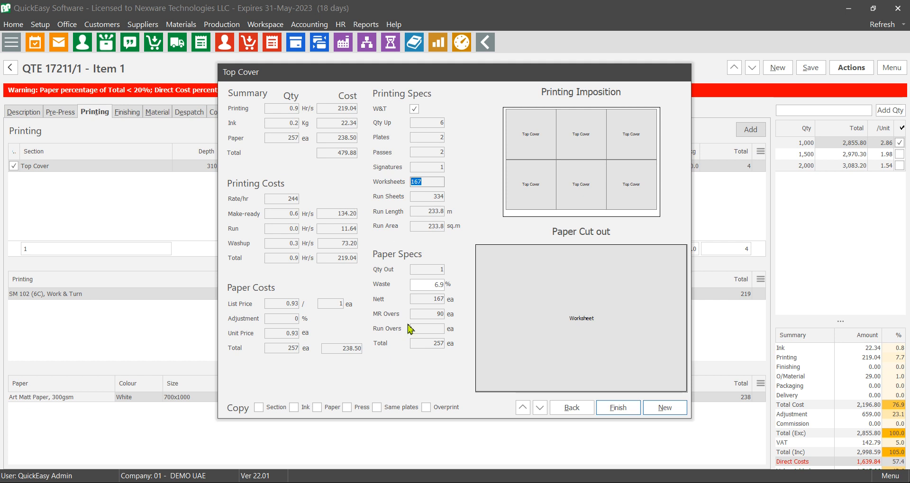
{"action": "left_click", "coordinate": [436, 314]}
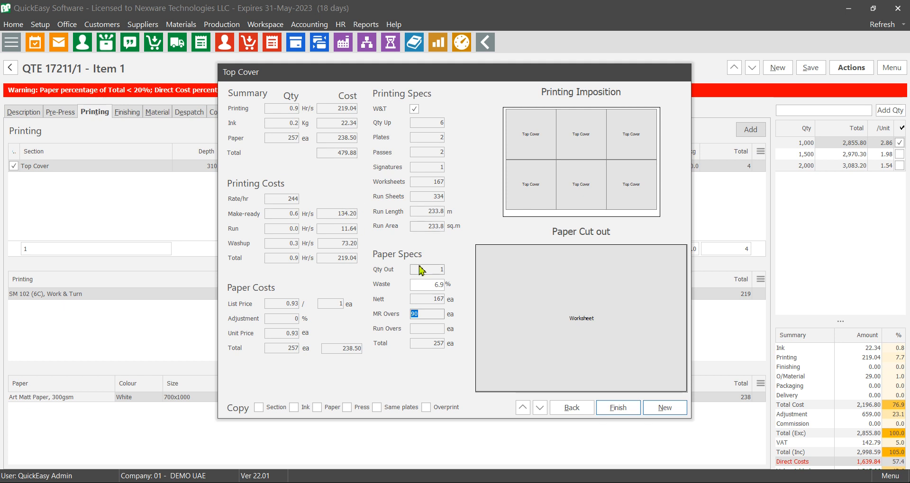
- Finish the Top Cover printing section and return to the item's printing overview
{"action": "left_click", "coordinate": [612, 409]}
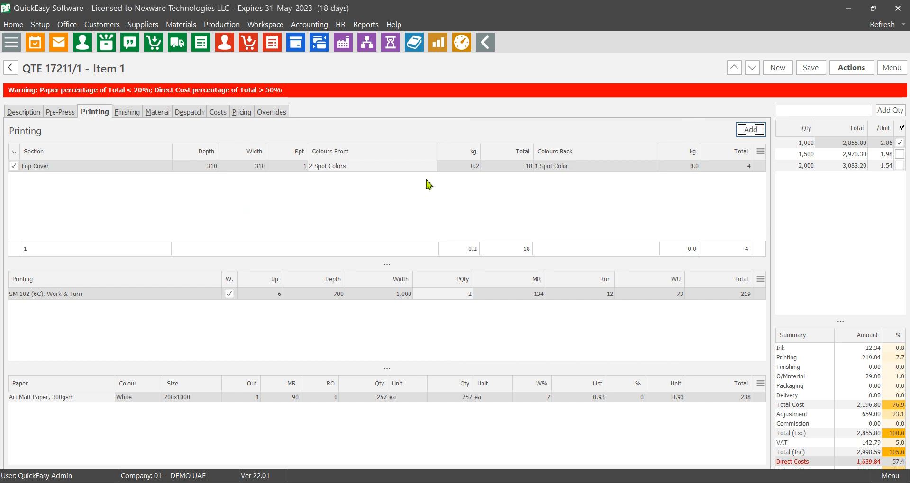
{"action": "key", "text": "alt+Tab"}
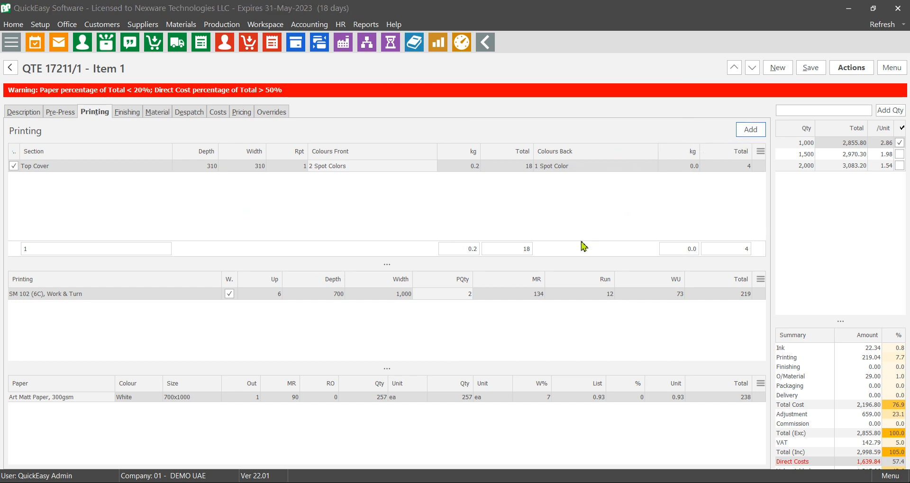
- Add a custom offset printing section named Bottom Tray to the quotation item
{"action": "key", "text": "alt+Tab"}
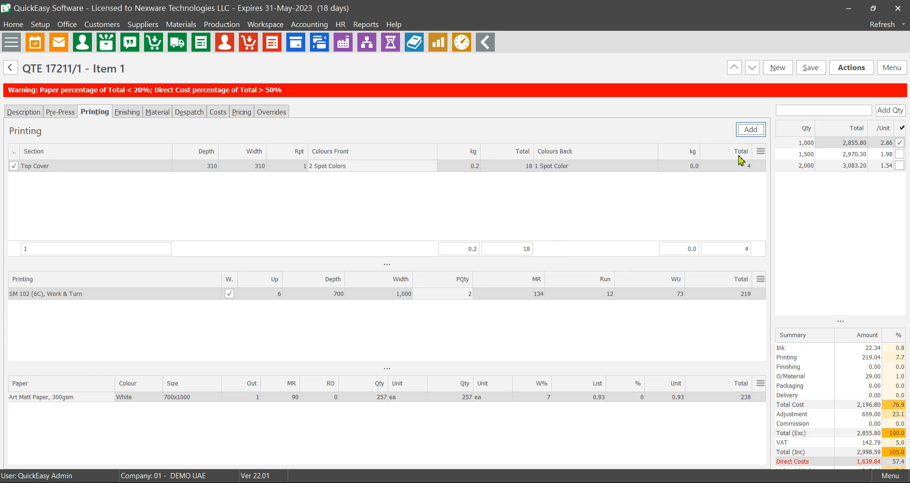
{"action": "left_click", "coordinate": [758, 131]}
{"action": "left_click", "coordinate": [769, 195]}
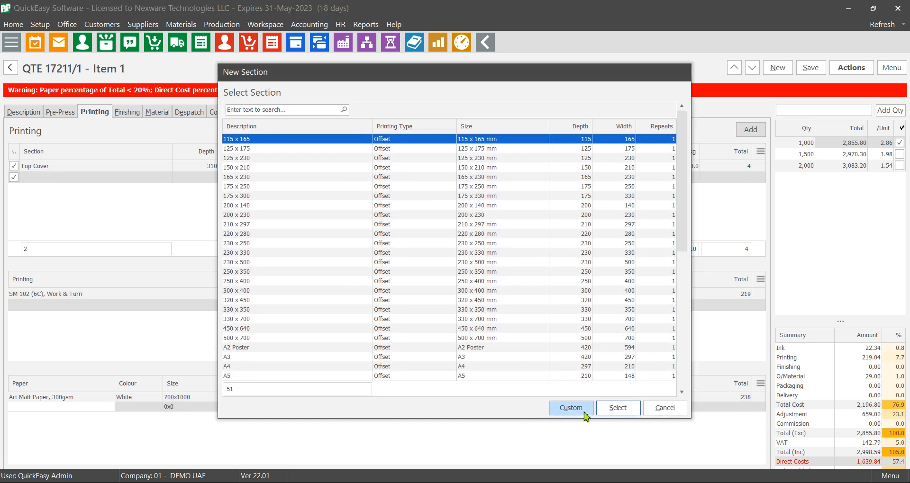
{"action": "left_click", "coordinate": [533, 408]}
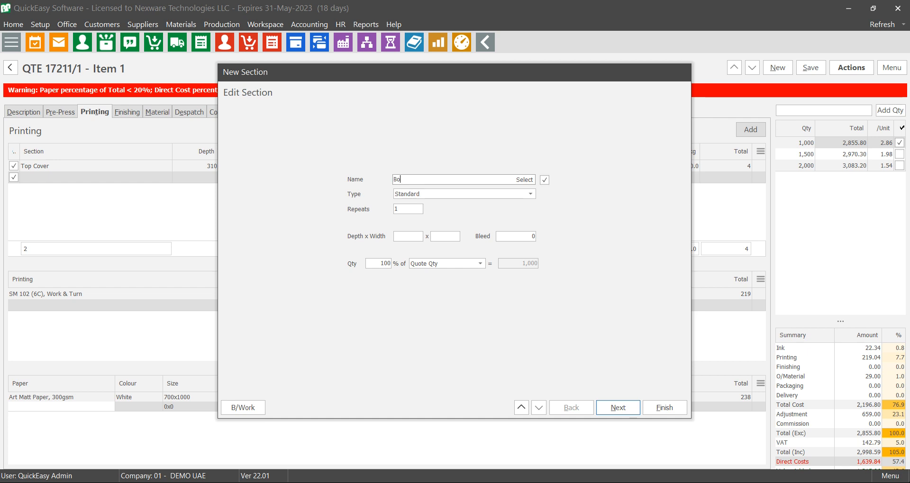
{"action": "type", "text": "Bottom Tray"}
- Set the Bottom Tray section to 300 x 300 with a bleed of 5 and proceed to its inks
{"action": "key", "text": "Tab"}
{"action": "key", "text": "Tab"}
{"action": "key", "text": "Tab"}
{"action": "key", "text": "Tab"}
{"action": "type", "text": "300"}
{"action": "key", "text": "Tab"}
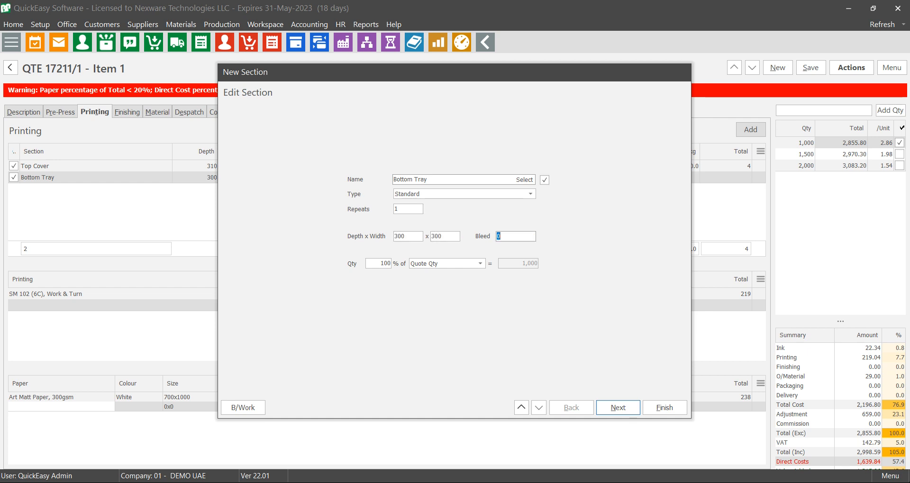
{"action": "type", "text": "5"}
{"action": "left_click", "coordinate": [619, 406]}
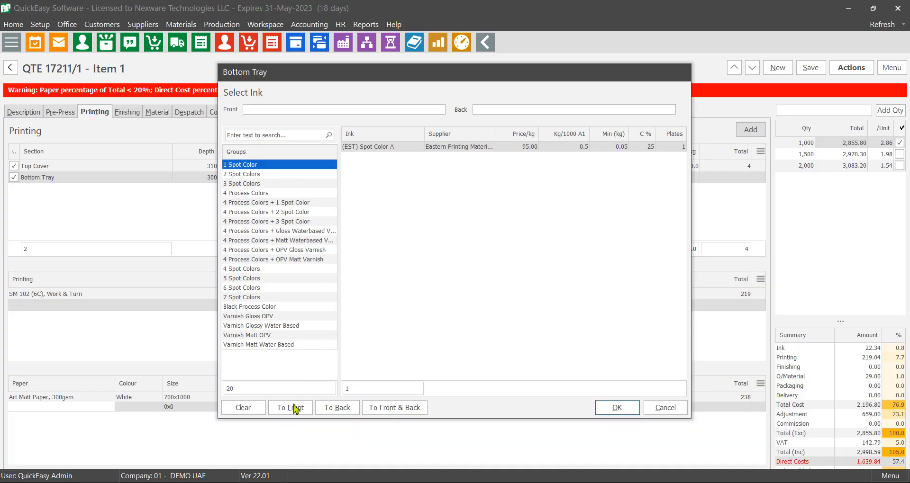
- Assign 1 Spot Color to both the front and the back of the Bottom Tray and accept the inks
{"action": "left_click", "coordinate": [292, 408]}
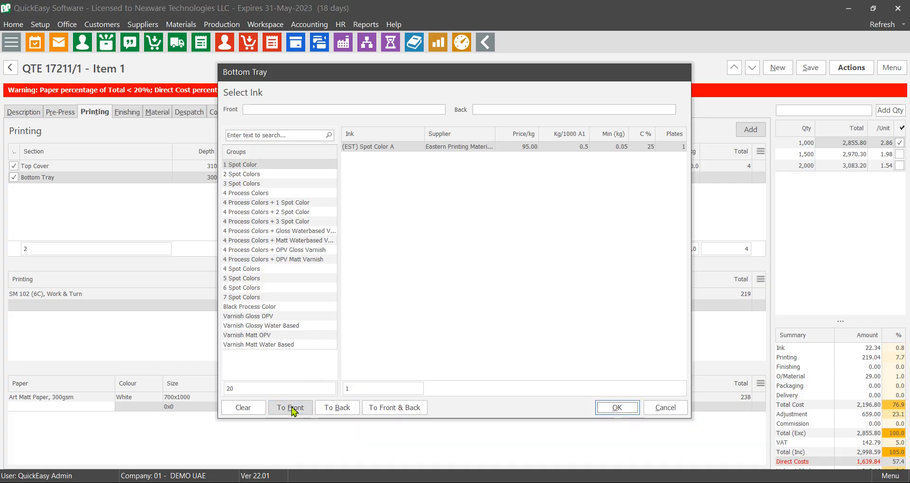
{"action": "left_click", "coordinate": [278, 164]}
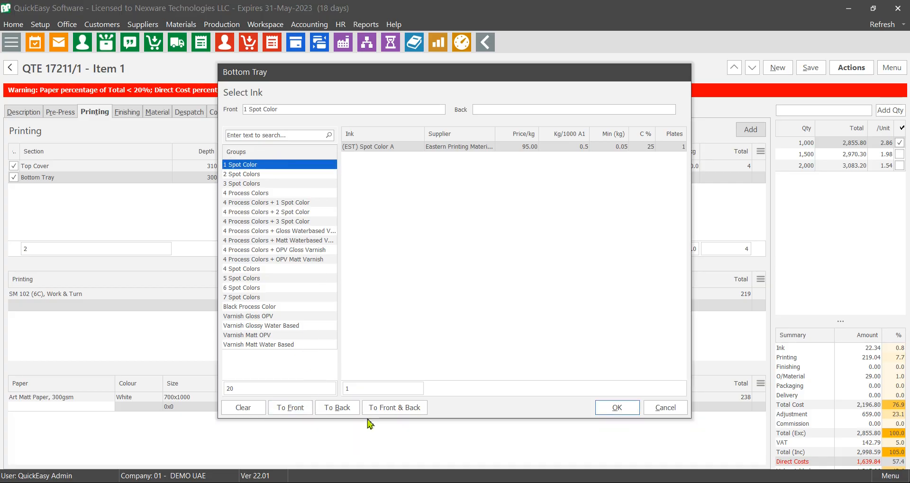
{"action": "left_click", "coordinate": [334, 408]}
{"action": "left_click", "coordinate": [602, 408]}
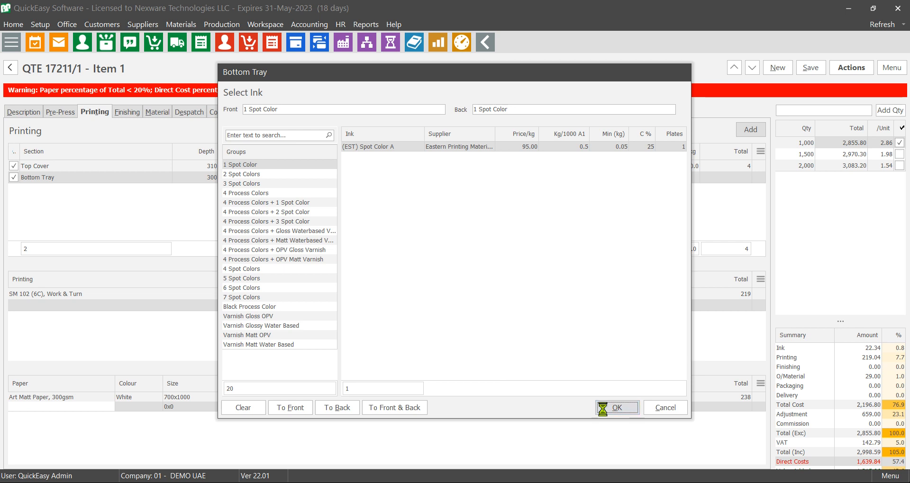
{"action": "left_click", "coordinate": [611, 407]}
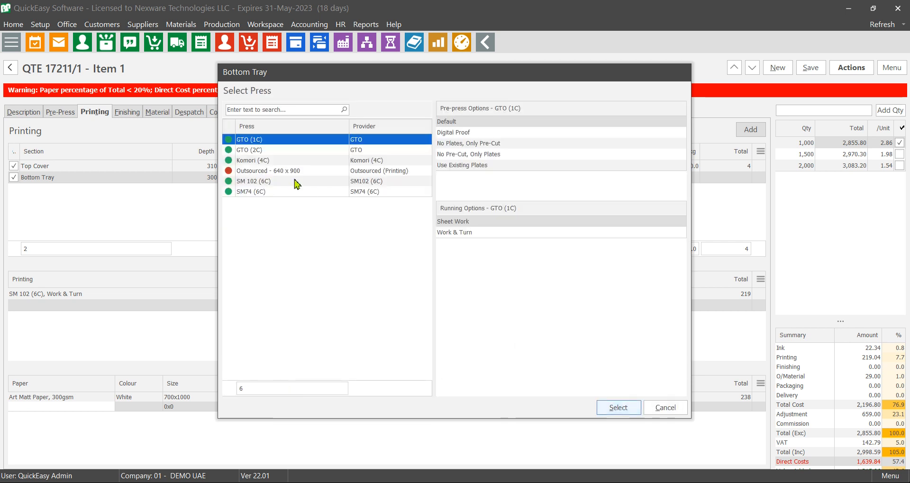
- Choose the SM 102 (6C) press with Work & Turn for the Bottom Tray and accept its imposition
{"action": "left_click", "coordinate": [291, 192]}
{"action": "left_click", "coordinate": [298, 185]}
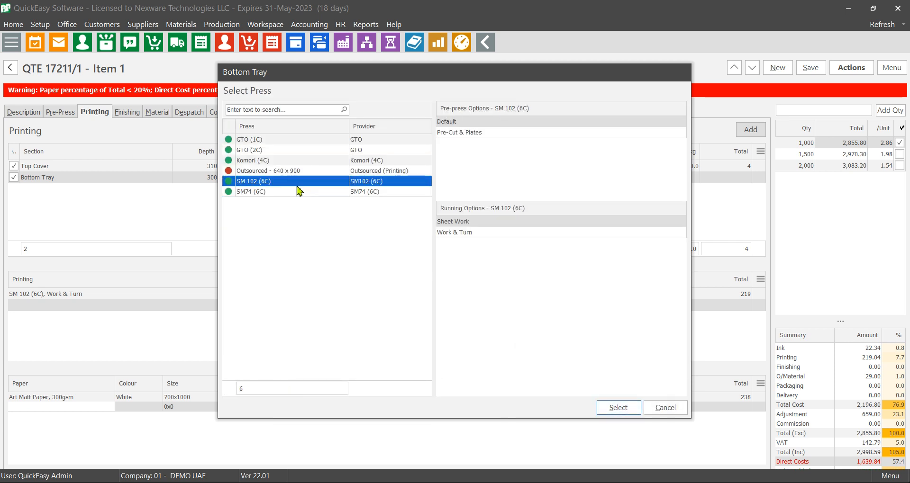
{"action": "left_click", "coordinate": [539, 235]}
{"action": "left_click", "coordinate": [630, 408]}
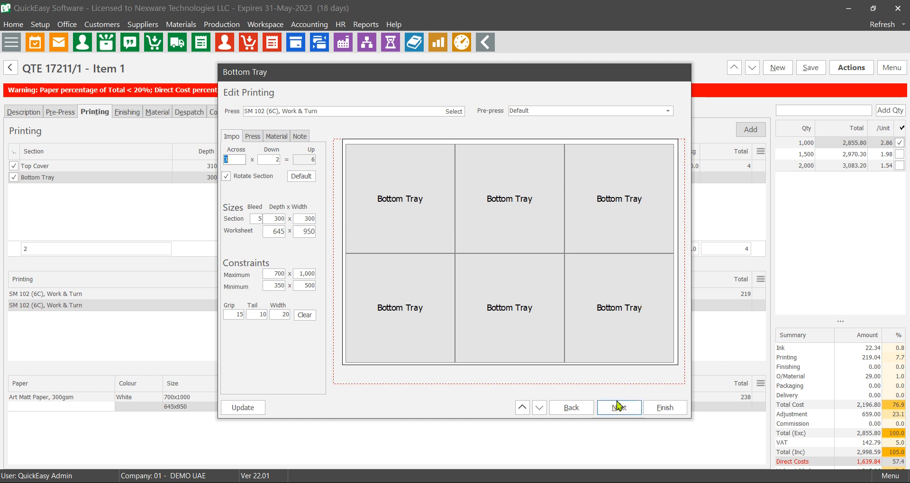
{"action": "left_click", "coordinate": [630, 406]}
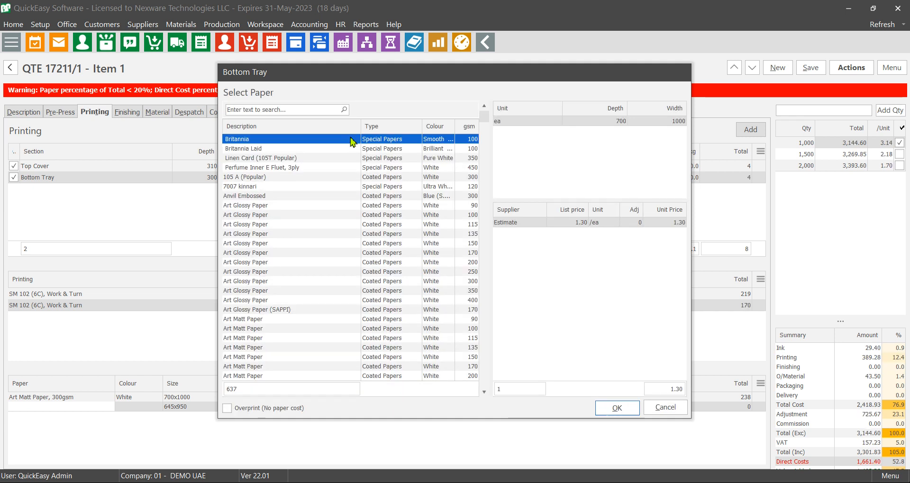
- Assign white 300 gsm Art Matt Paper in 700 x 1000 with a maximised worksheet, and finish the Bottom Tray section
{"action": "left_click", "coordinate": [318, 114]}
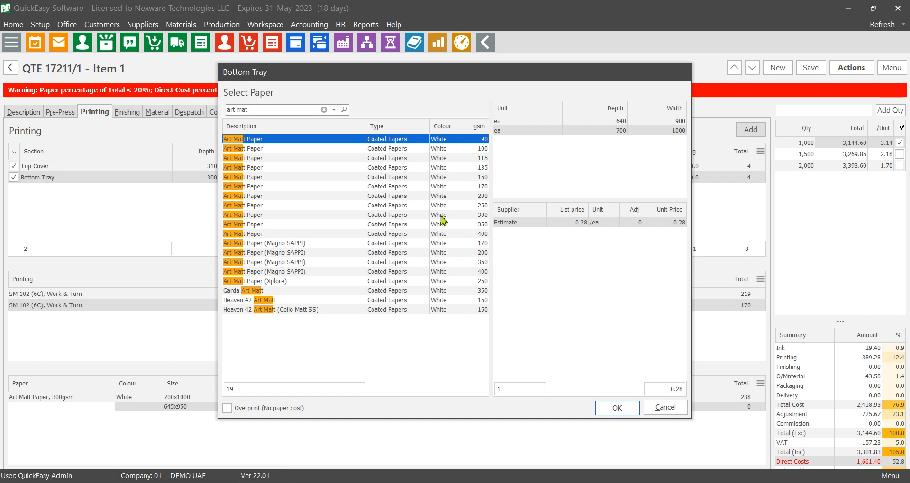
{"action": "left_click", "coordinate": [617, 410]}
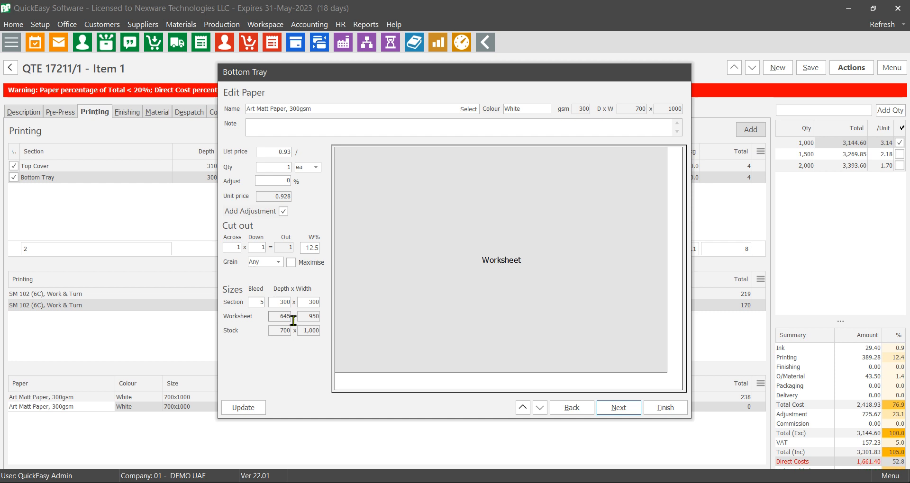
{"action": "left_click", "coordinate": [323, 263]}
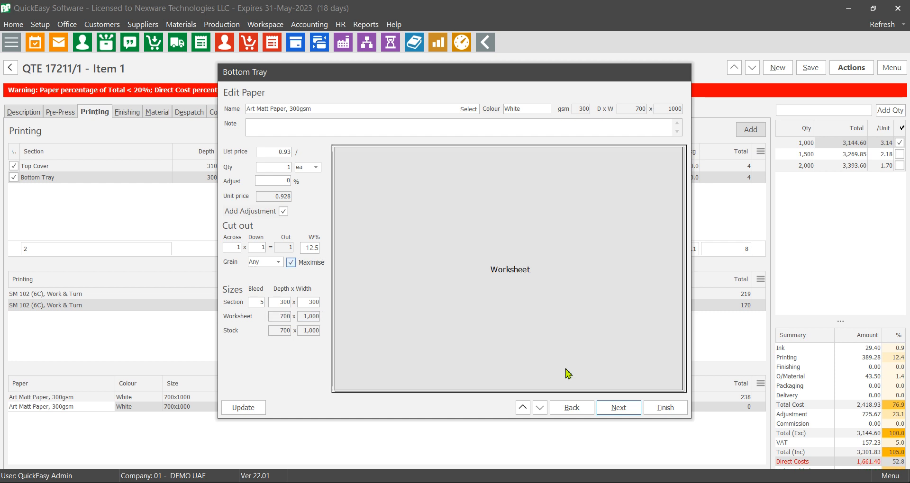
{"action": "left_click", "coordinate": [617, 408]}
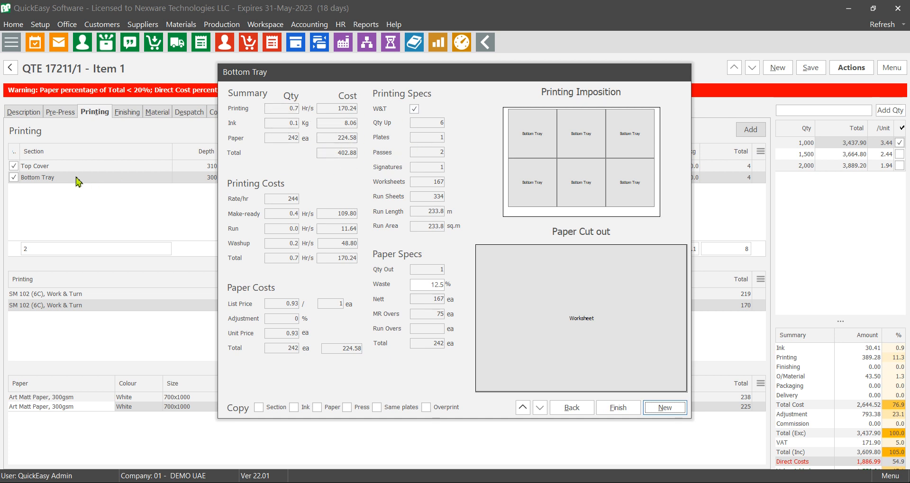
{"action": "left_click", "coordinate": [617, 407]}
- Add a third custom offset printing section named Inner
{"action": "left_click", "coordinate": [757, 135]}
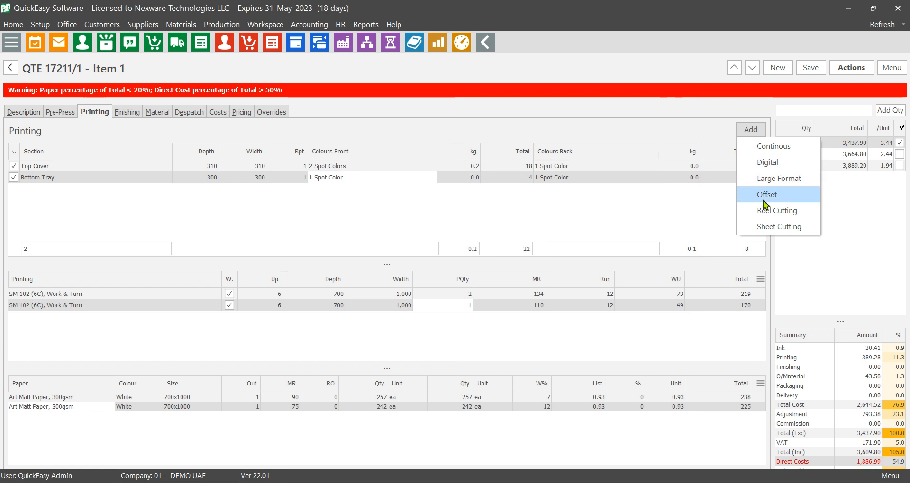
{"action": "left_click", "coordinate": [763, 200]}
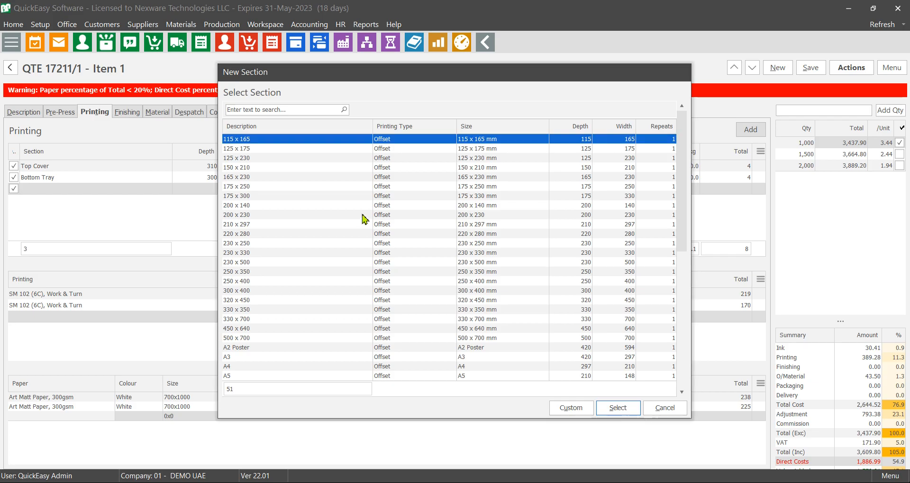
{"action": "left_click", "coordinate": [575, 409]}
{"action": "type", "text": "Inner"}
- Set the Inner section to 150 x 150 with a bleed of 3 and proceed to its inks
{"action": "key", "text": "Tab"}
{"action": "key", "text": "Tab"}
{"action": "key", "text": "Tab"}
{"action": "type", "text": "150"}
{"action": "key", "text": "Tab"}
{"action": "type", "text": "150"}
{"action": "key", "text": "Tab"}
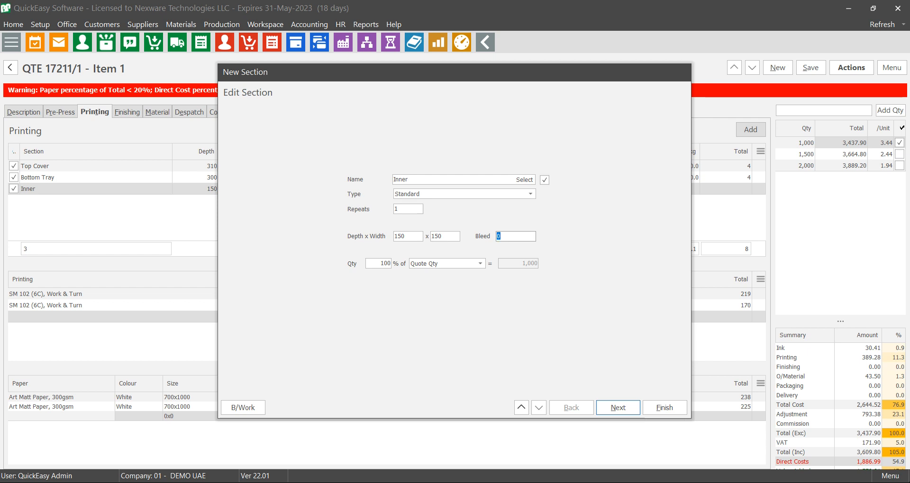
{"action": "type", "text": "3"}
{"action": "left_click", "coordinate": [618, 407]}
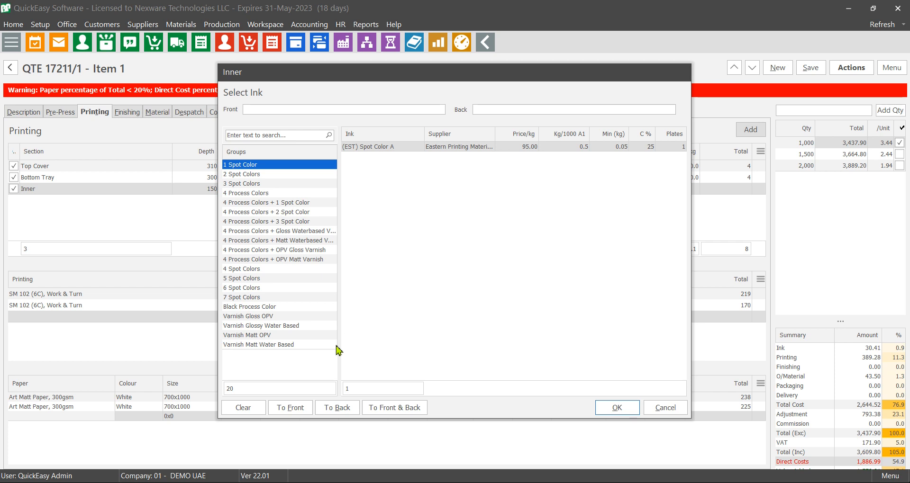
- Assign 1 Spot Color to only the front of the Inner section and accept the ink
{"action": "left_click", "coordinate": [293, 411]}
{"action": "left_click", "coordinate": [617, 407]}
{"action": "left_click", "coordinate": [618, 407]}
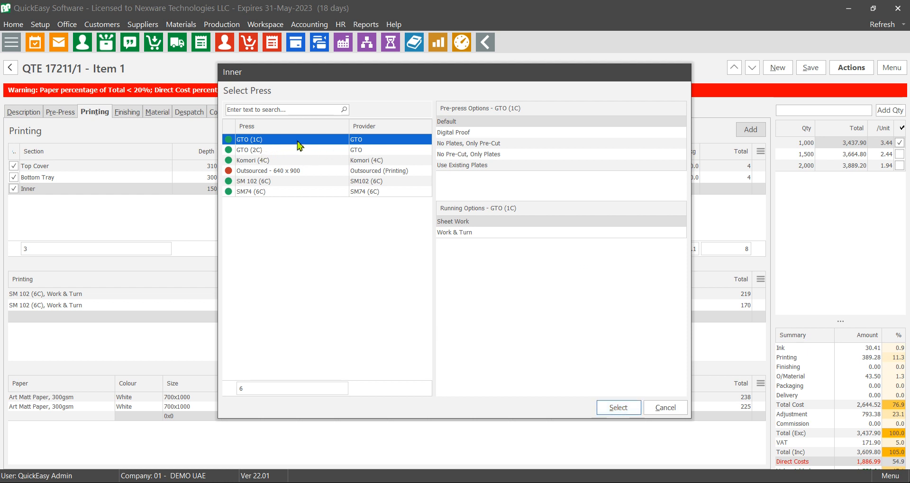
- Choose the GTO (1C) press with Sheet Work for the Inner section and accept its imposition after checking the section size
{"action": "left_click", "coordinate": [282, 181]}
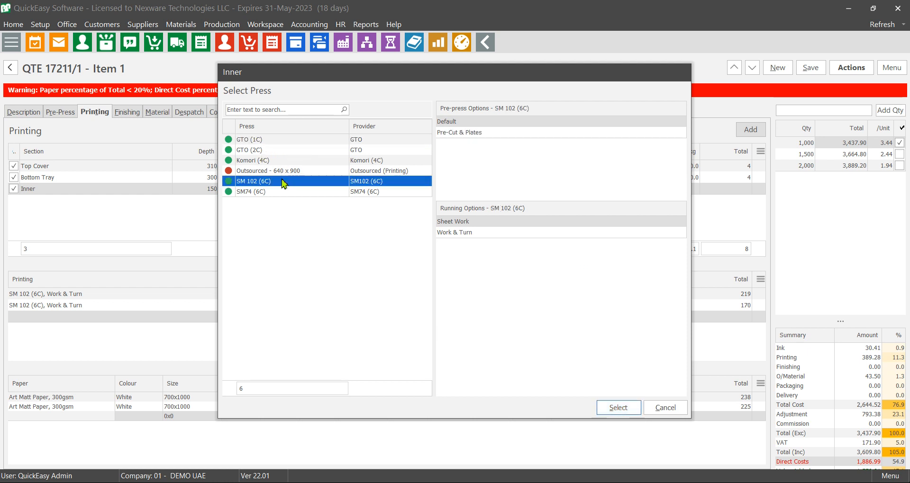
{"action": "left_click", "coordinate": [317, 148]}
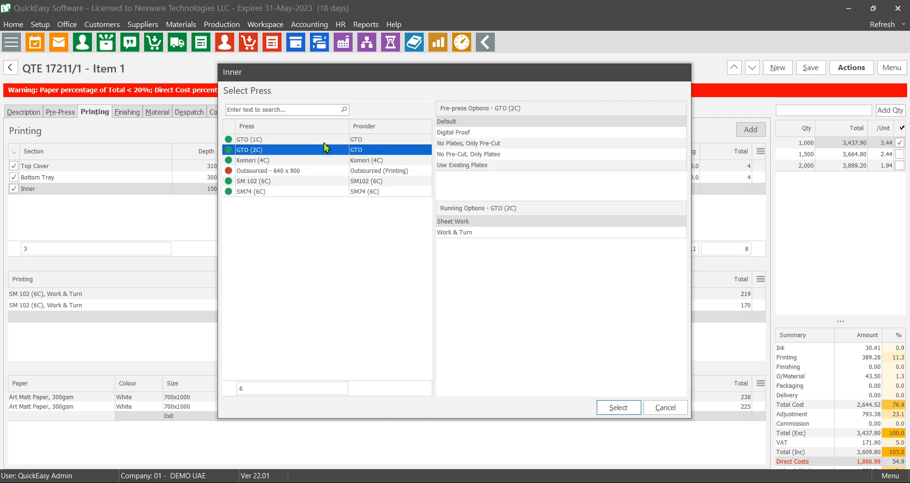
{"action": "left_click", "coordinate": [324, 142]}
{"action": "left_click", "coordinate": [614, 406]}
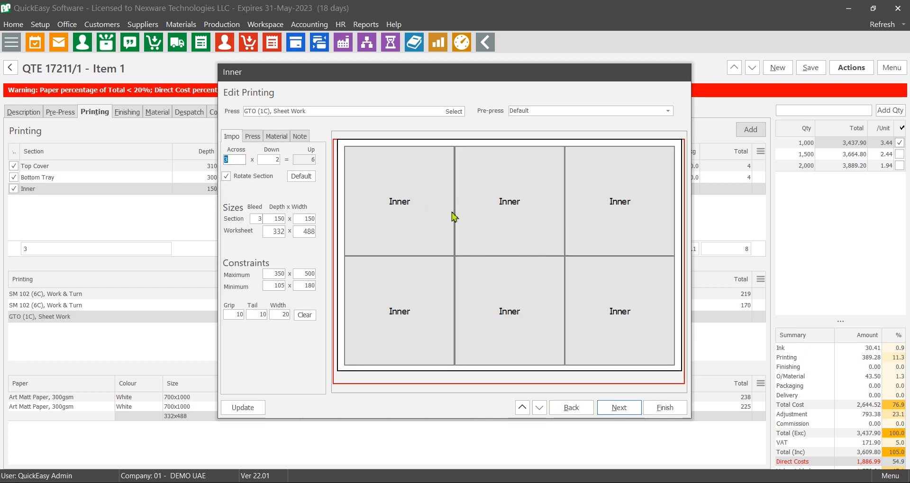
{"action": "left_click", "coordinate": [273, 219]}
{"action": "left_click", "coordinate": [301, 219]}
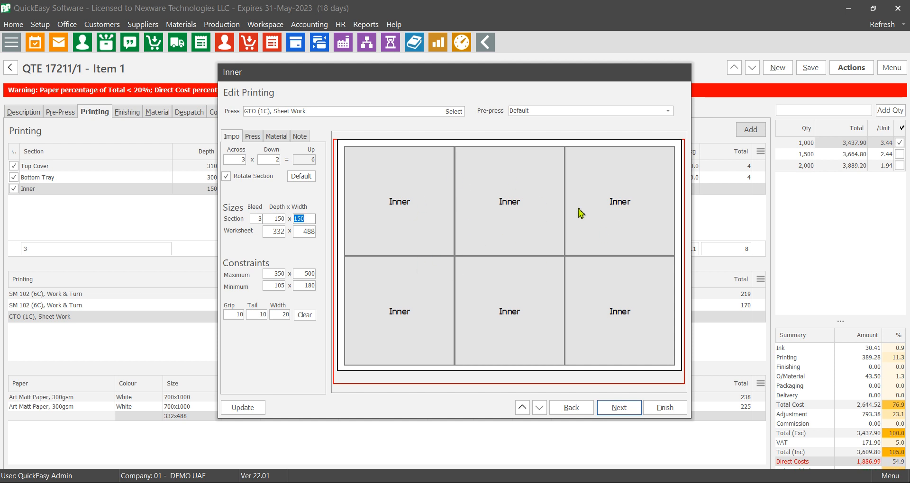
{"action": "left_click", "coordinate": [619, 408]}
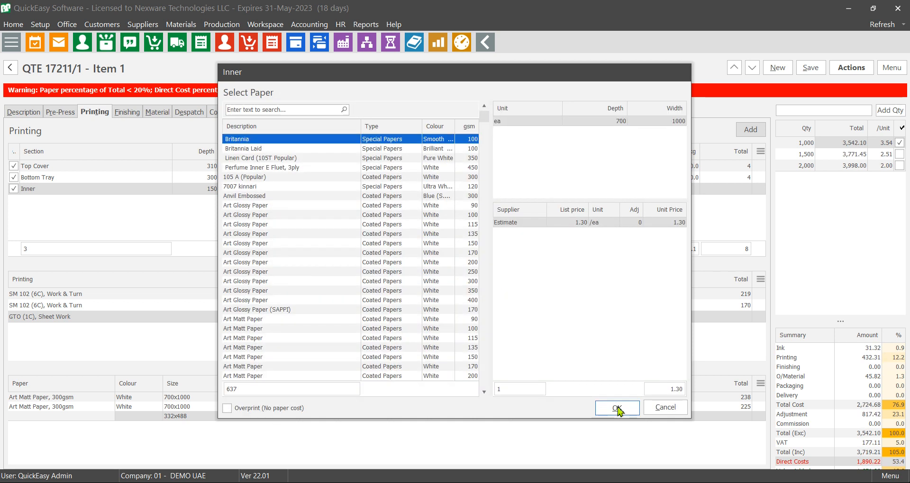
- Search the paper list for art and choose white Art Matt Paper at 150 gsm in the 700 x 1000 size
{"action": "left_click", "coordinate": [318, 112]}
{"action": "type", "text": "art"}
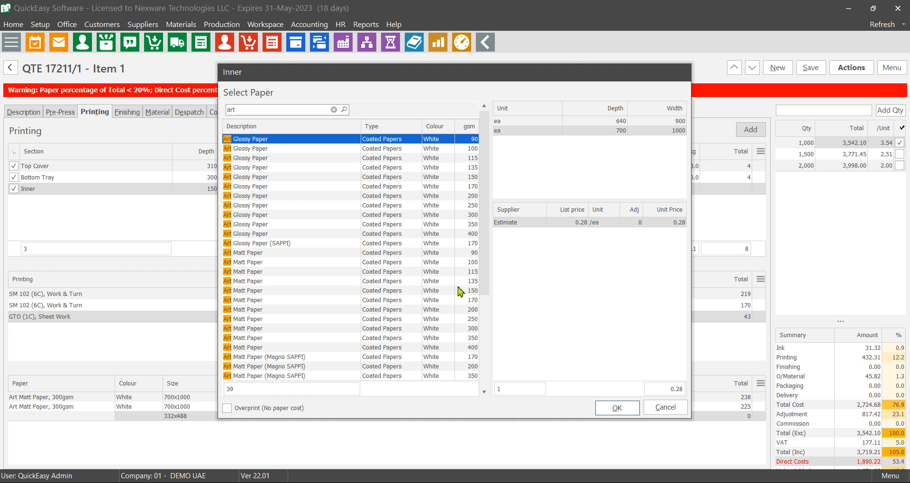
{"action": "left_click", "coordinate": [468, 291]}
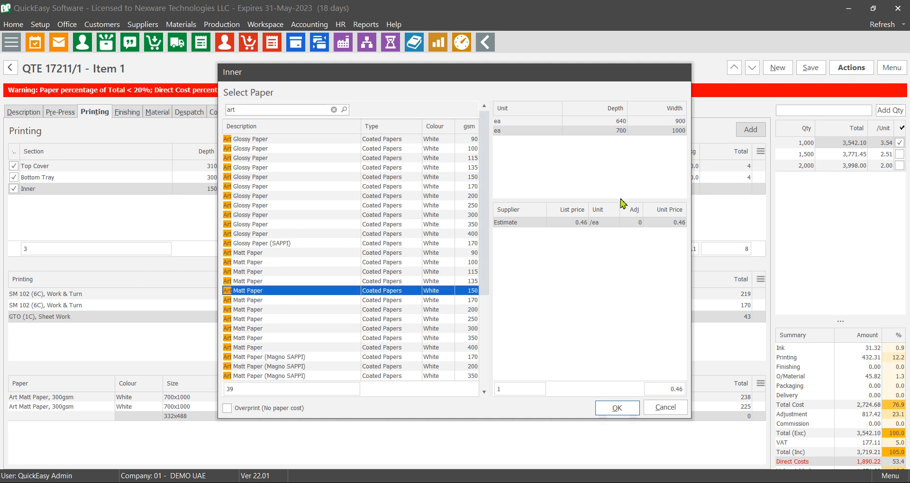
{"action": "left_click", "coordinate": [616, 408]}
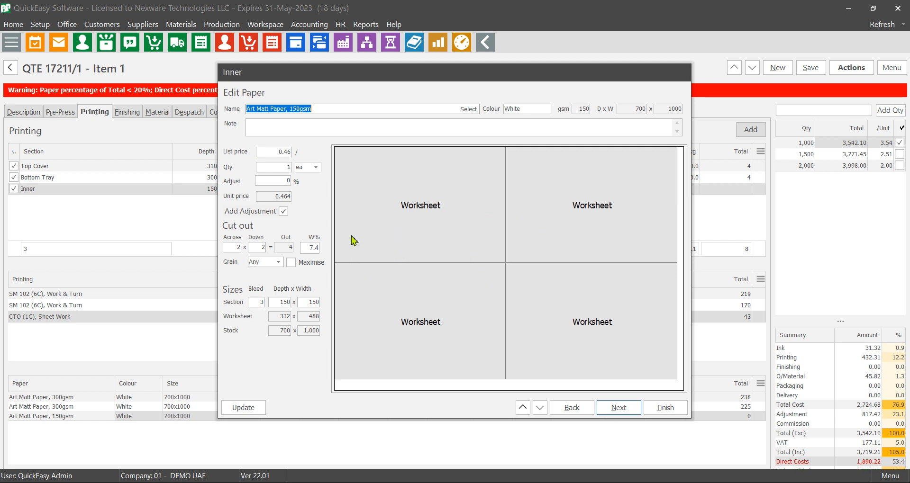
- Maximise the Inner worksheet on the paper, check the worksheet and stock sizes, and proceed to the section summary
{"action": "left_click", "coordinate": [288, 334]}
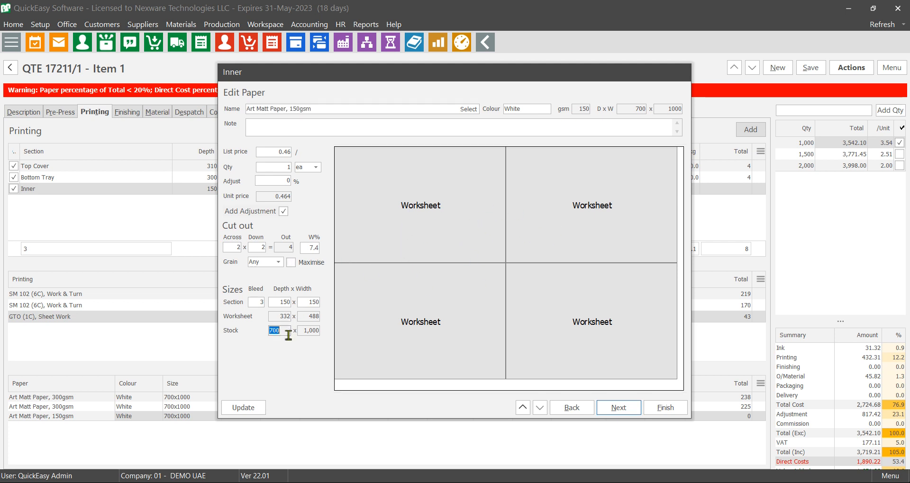
{"action": "left_click", "coordinate": [304, 263]}
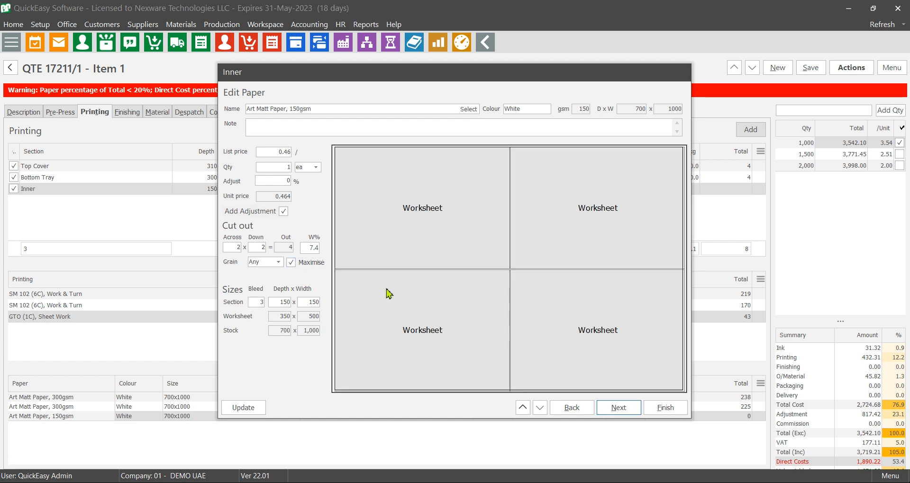
{"action": "left_click", "coordinate": [282, 317]}
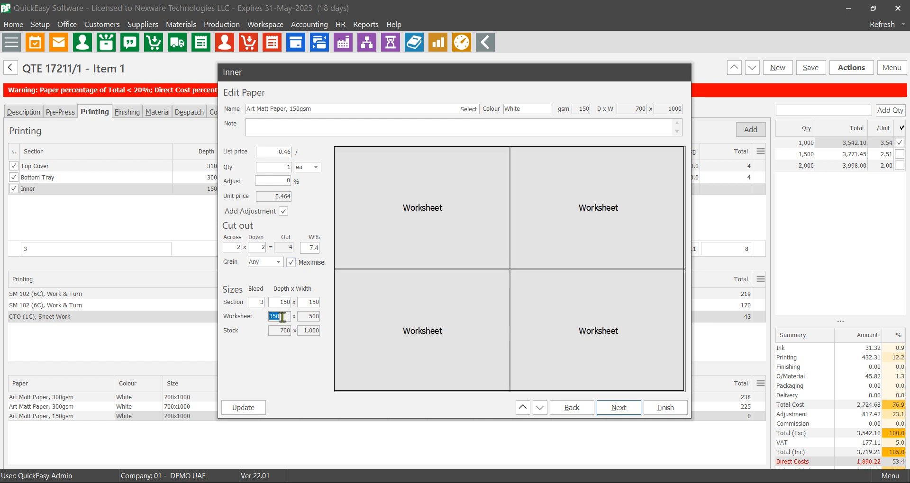
{"action": "left_click", "coordinate": [313, 319]}
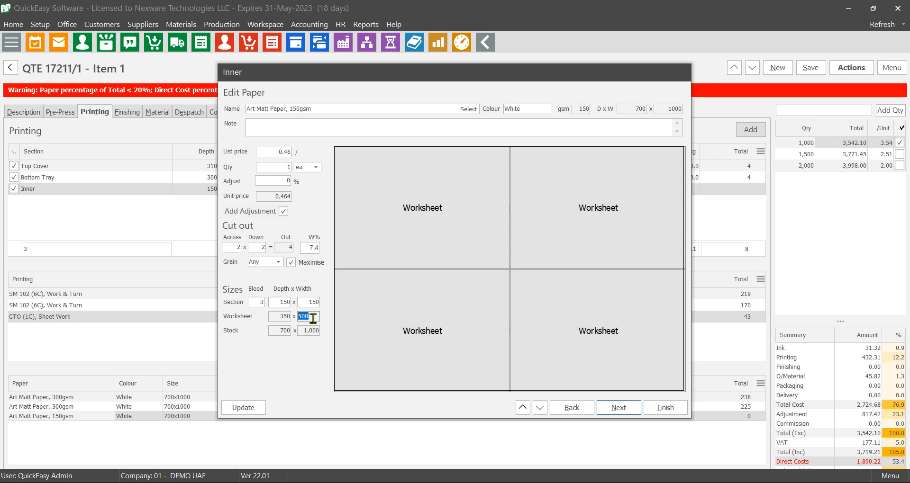
{"action": "left_click", "coordinate": [284, 330]}
{"action": "left_click", "coordinate": [310, 332]}
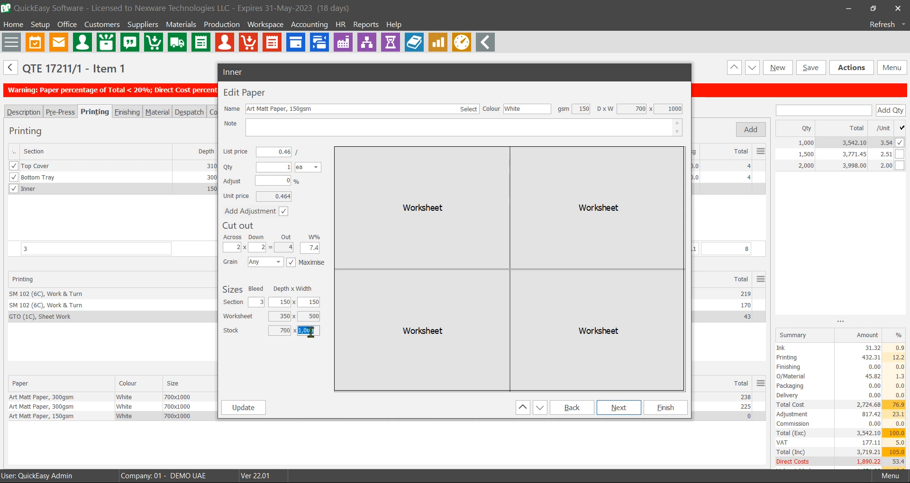
{"action": "left_click", "coordinate": [614, 407]}
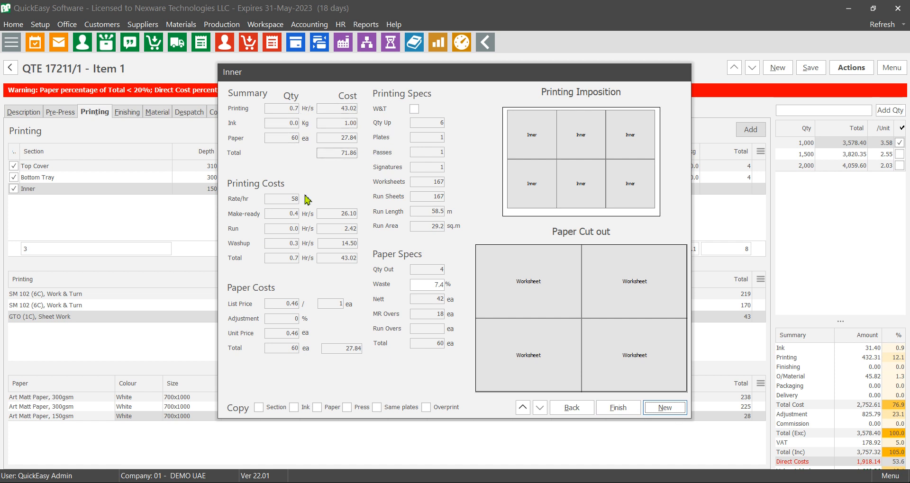
- Finish the Inner section and start a new Sheet Cutting section, checking the box contents in the Box.jpg picture
{"action": "left_click", "coordinate": [612, 403]}
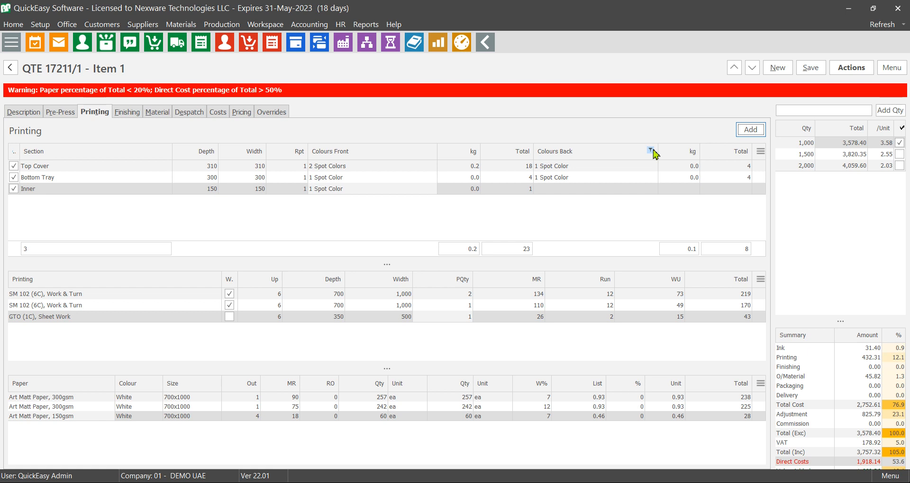
{"action": "left_click", "coordinate": [752, 130]}
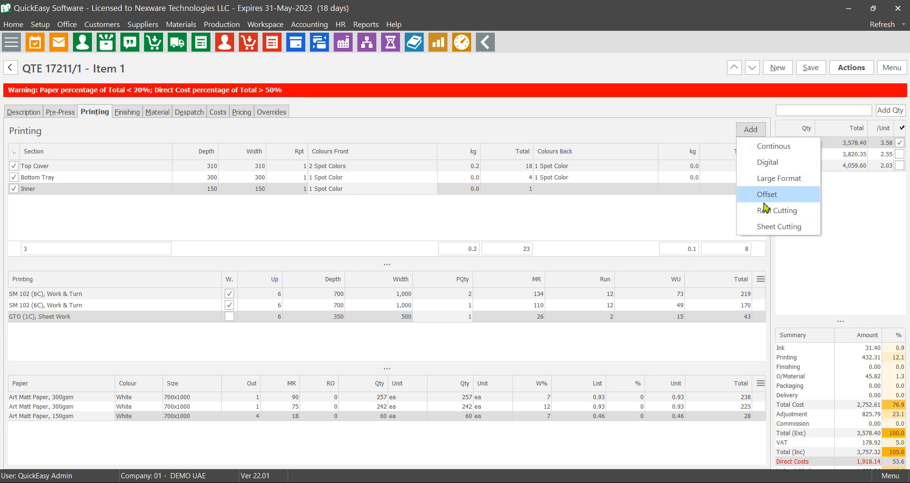
{"action": "left_click", "coordinate": [761, 228]}
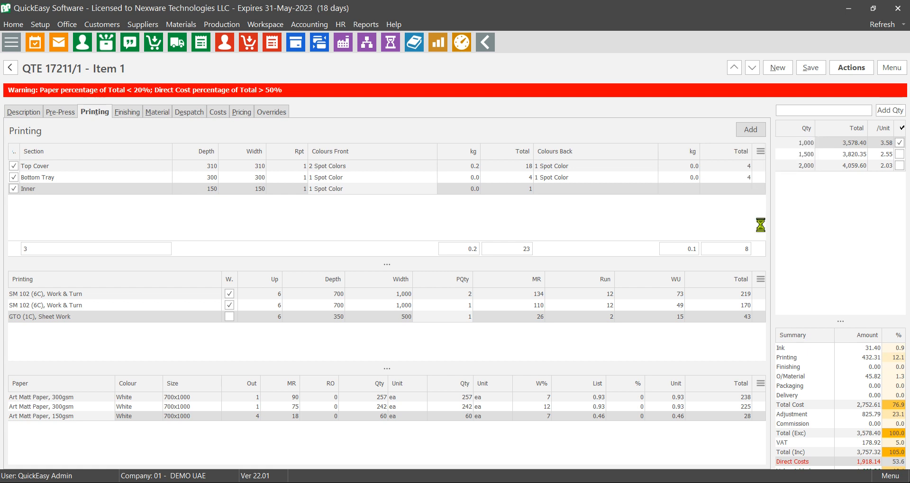
{"action": "key", "text": "alt+Tab"}
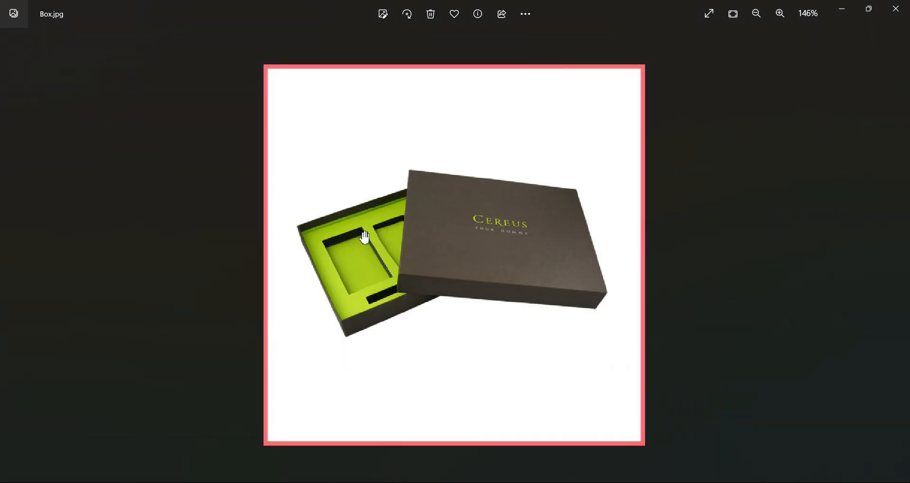
{"action": "key", "text": "alt+Tab"}
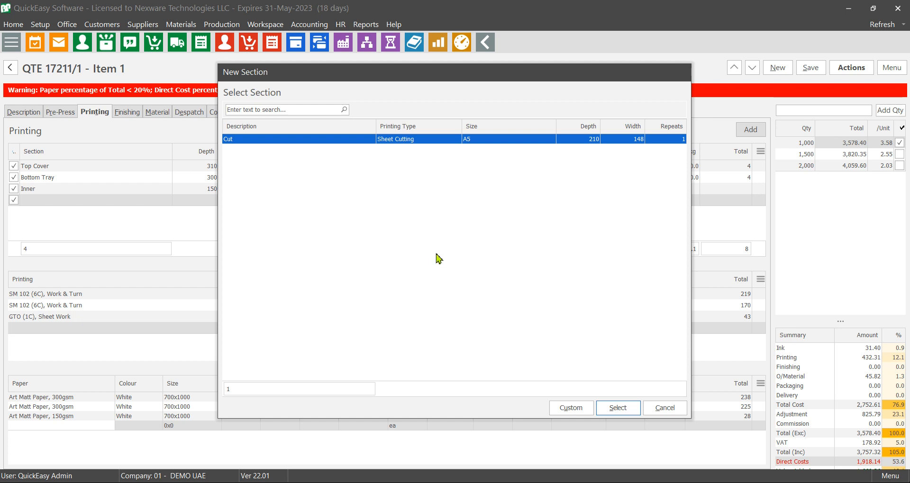
- Define a custom section named Foam with a depth and width of 150 x 150 and proceed to press selection
{"action": "left_click", "coordinate": [550, 403]}
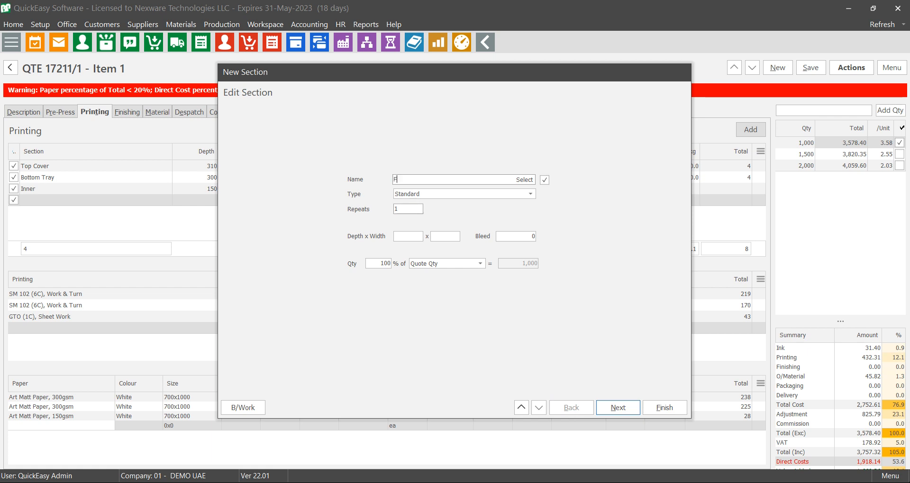
{"action": "key", "text": "Tab"}
{"action": "key", "text": "Tab"}
{"action": "key", "text": "Tab"}
{"action": "type", "text": "150"}
{"action": "key", "text": "Tab"}
{"action": "type", "text": "150"}
{"action": "key", "text": "Tab"}
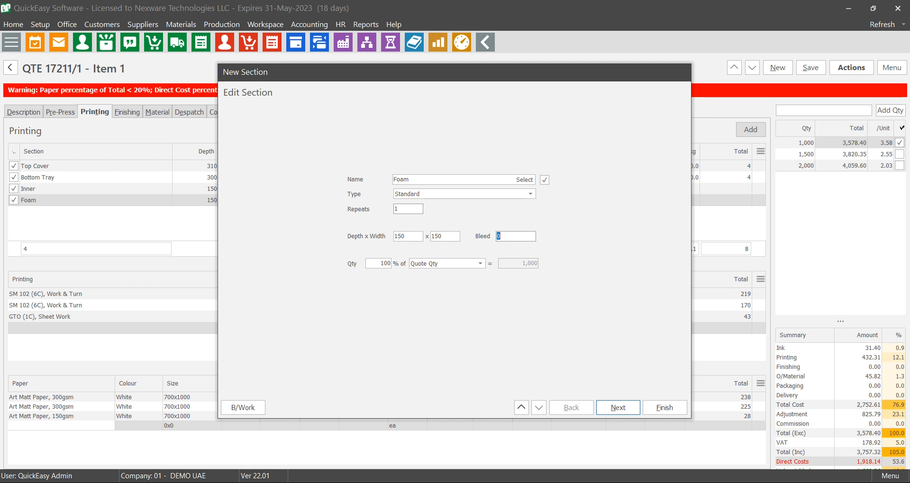
{"action": "left_click", "coordinate": [627, 410]}
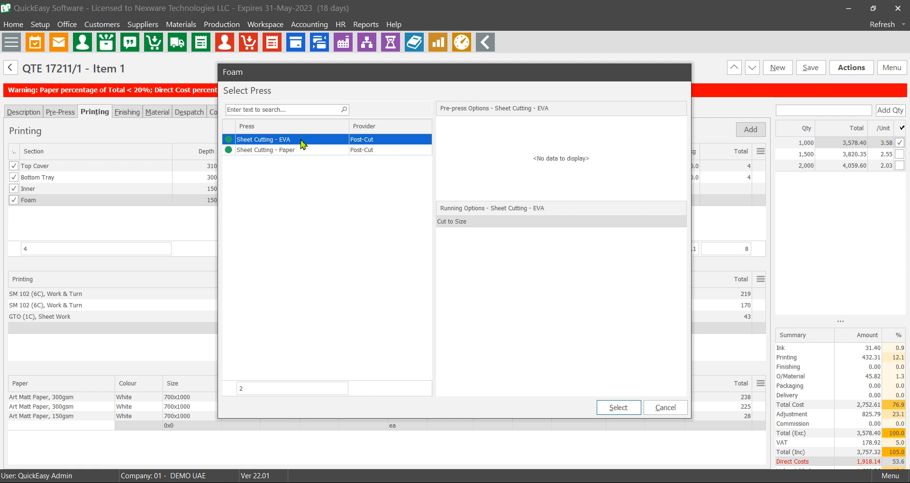
- Assign Sheet Cutting - EVA with Cut to Size to the Foam section and set its imposition to 1 across by 1 down
{"action": "left_click", "coordinate": [484, 223]}
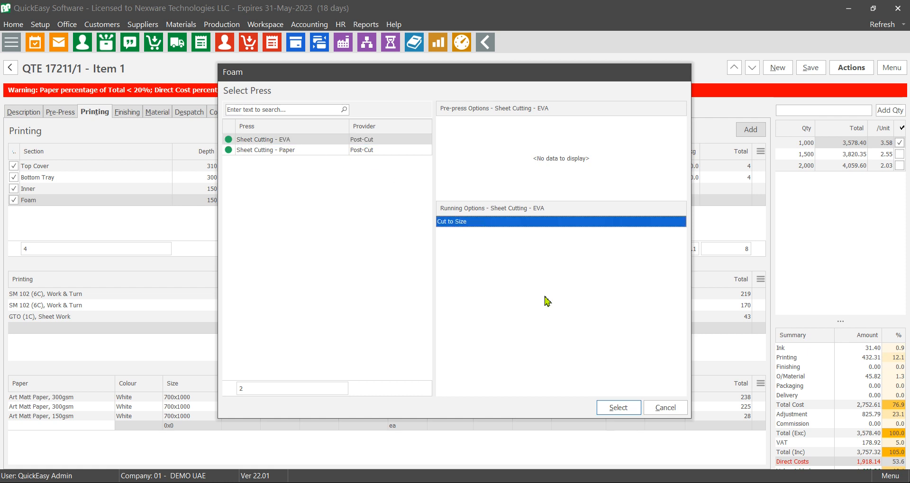
{"action": "left_click", "coordinate": [614, 408]}
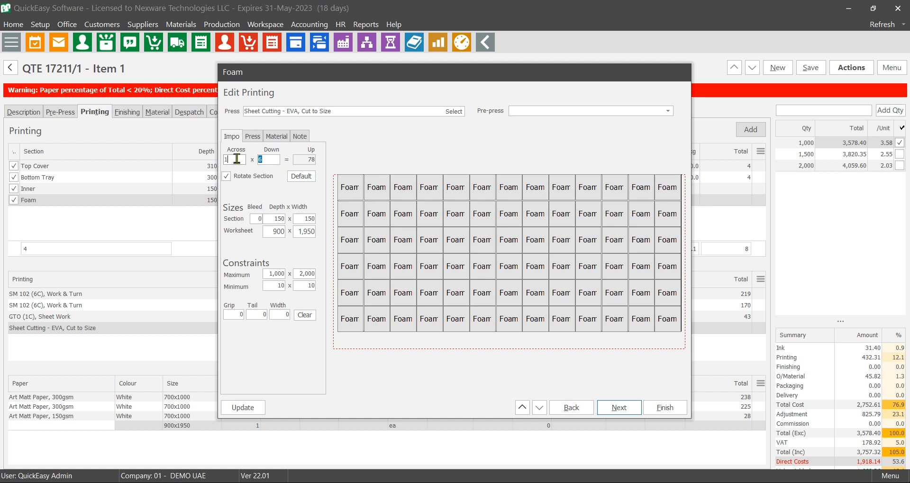
{"action": "key", "text": "Tab"}
{"action": "type", "text": "1"}
{"action": "key", "text": "Tab"}
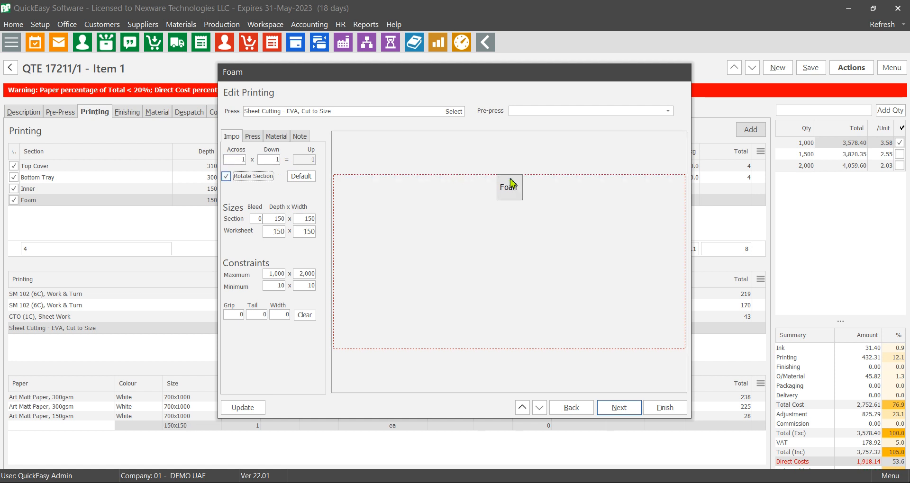
{"action": "left_click", "coordinate": [285, 219]}
{"action": "left_click", "coordinate": [308, 218]}
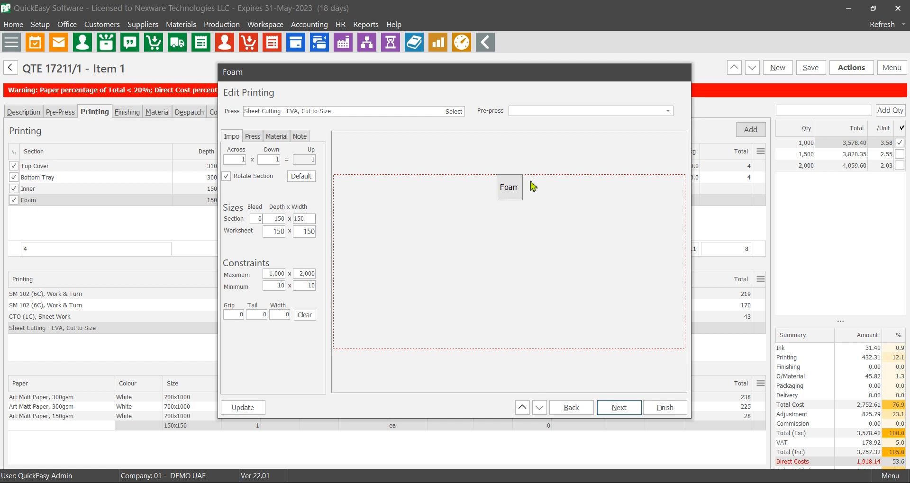
{"action": "left_click", "coordinate": [620, 407]}
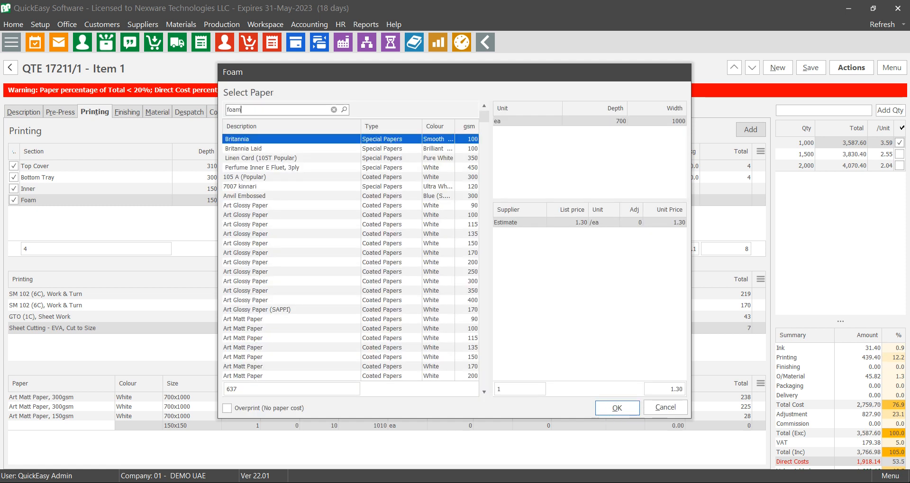
- Search the paper list for foam, choose white EVA Foam Sheet 10mm in the 1000 x 1000 size, and finish the Foam section
{"action": "left_click", "coordinate": [384, 150]}
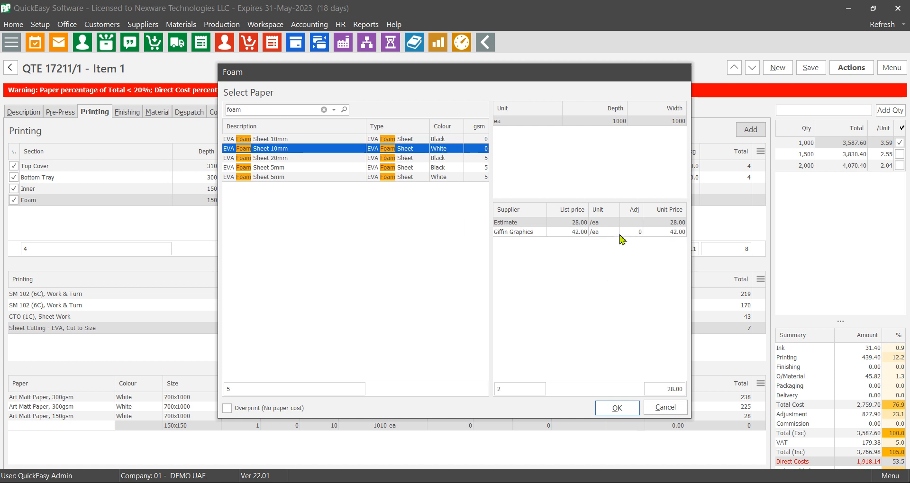
{"action": "left_click", "coordinate": [617, 408]}
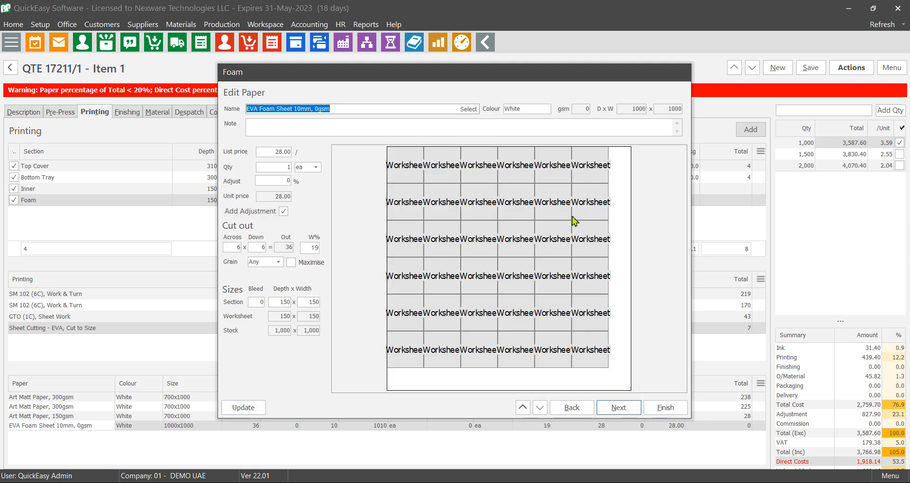
{"action": "left_click", "coordinate": [292, 251]}
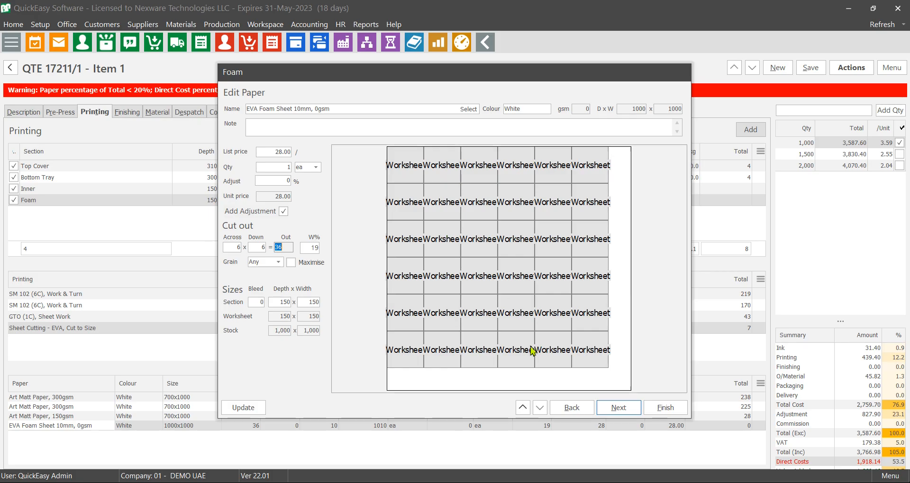
{"action": "left_click", "coordinate": [611, 406]}
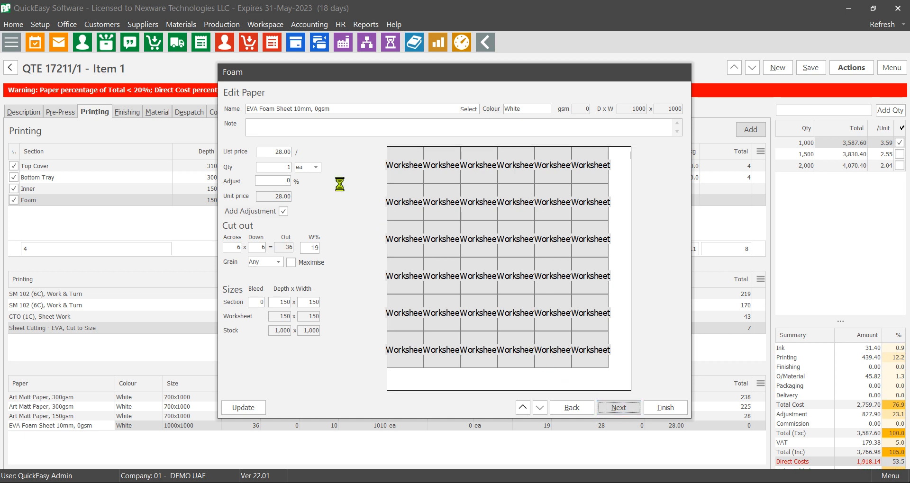
{"action": "left_click", "coordinate": [292, 142]}
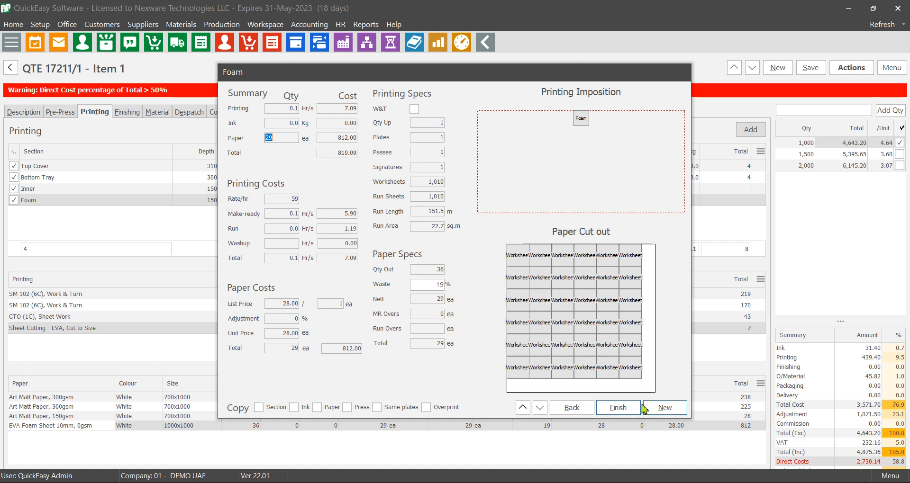
{"action": "left_click", "coordinate": [620, 408]}
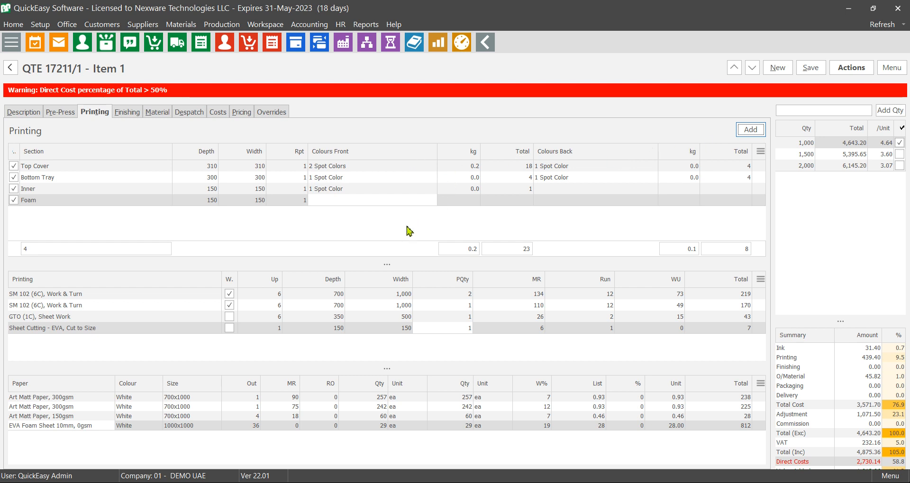
- Review the plate quantities of the Pre-Press plate-making entries for Top Cover, Bottom Tray and Inner
{"action": "left_click", "coordinate": [70, 117]}
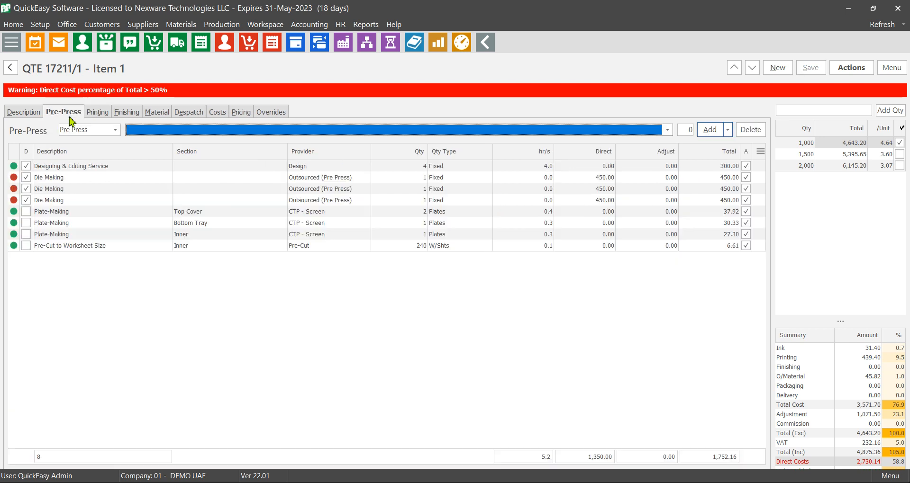
{"action": "left_click", "coordinate": [56, 211]}
{"action": "left_click_drag", "start_coordinate": [59, 229], "coordinate": [69, 237]}
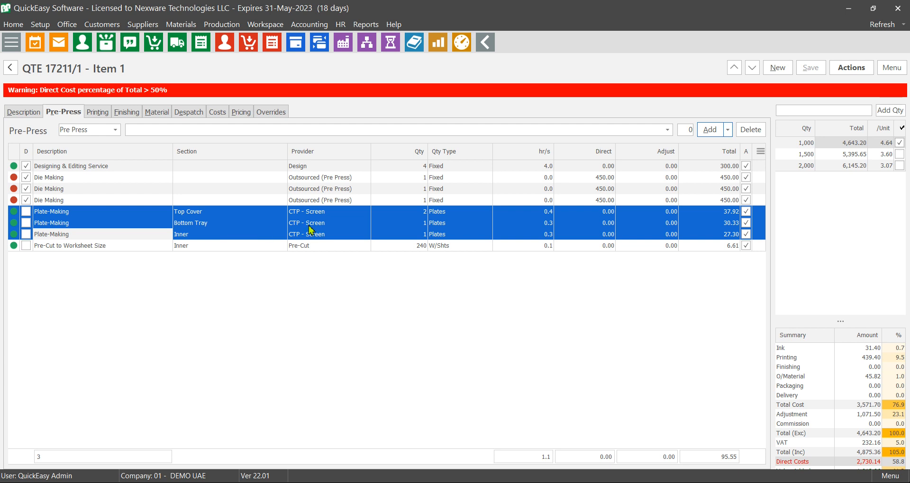
{"action": "left_click", "coordinate": [423, 213]}
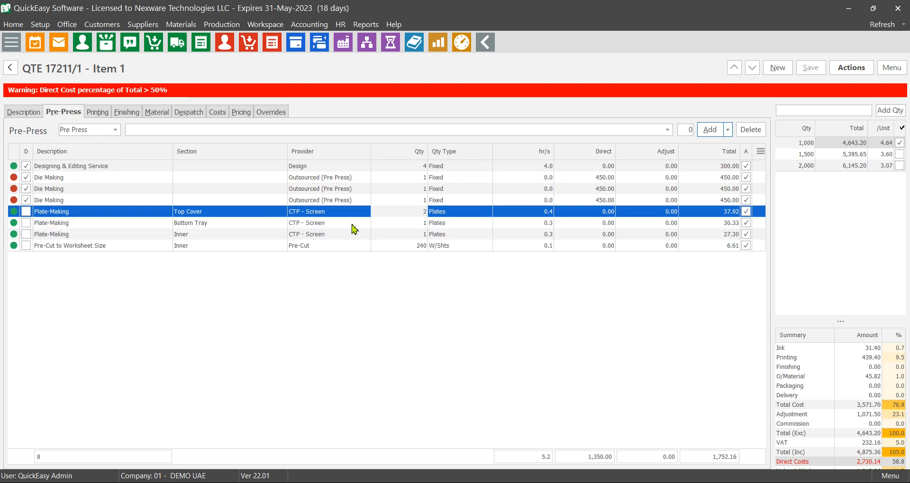
{"action": "left_click", "coordinate": [403, 225]}
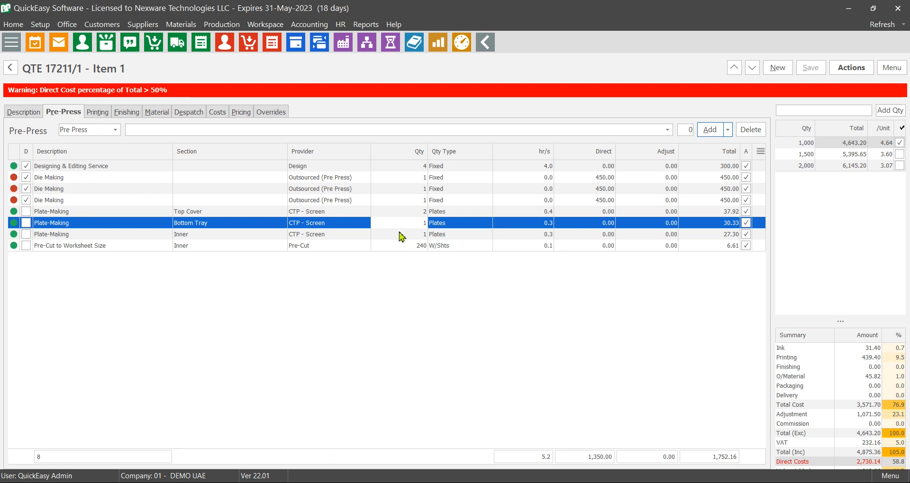
{"action": "left_click", "coordinate": [402, 235]}
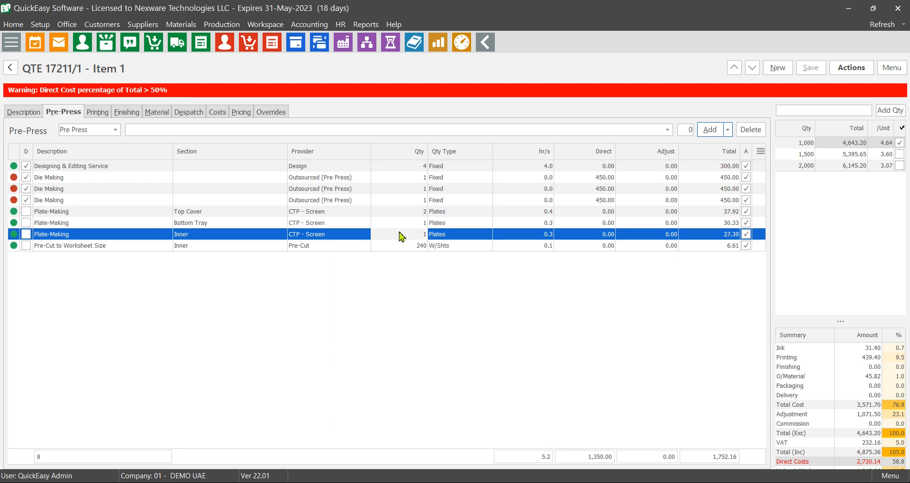
- Link the first Die Making entry to the Top Cover section and the second one to Bottom Tray
{"action": "left_click", "coordinate": [105, 182]}
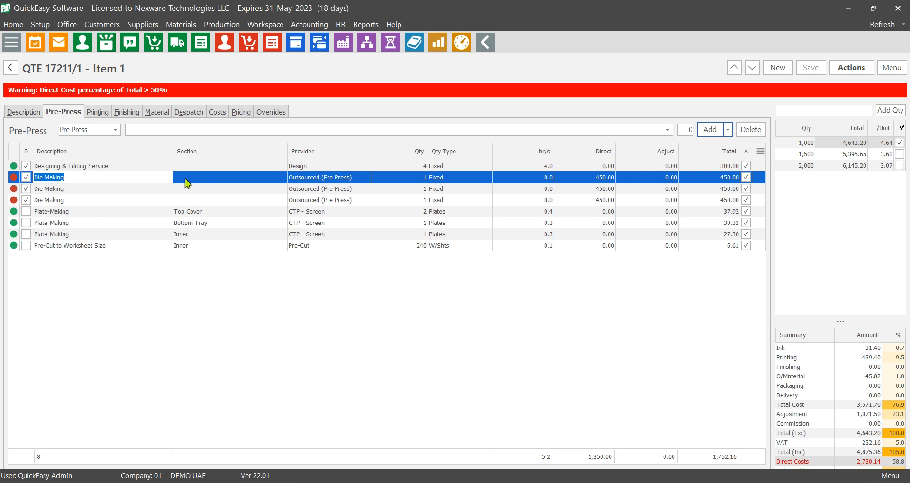
{"action": "double_click", "coordinate": [240, 182]}
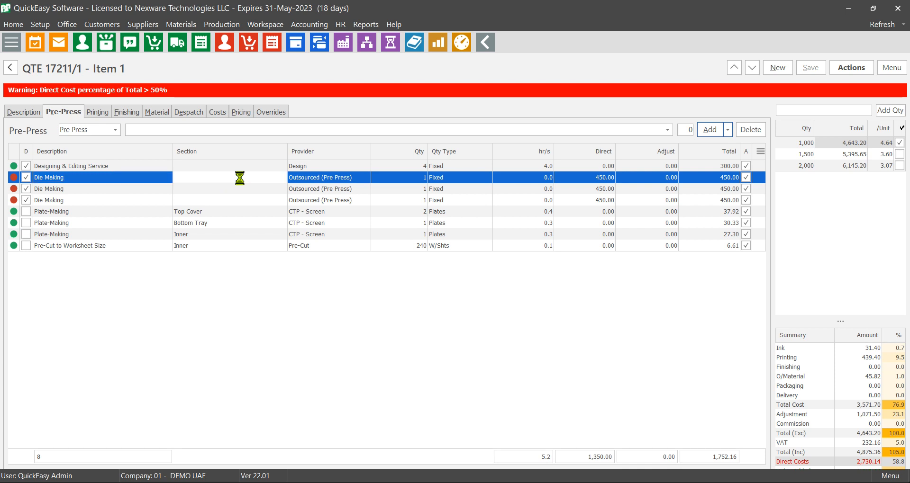
{"action": "left_click", "coordinate": [438, 157]}
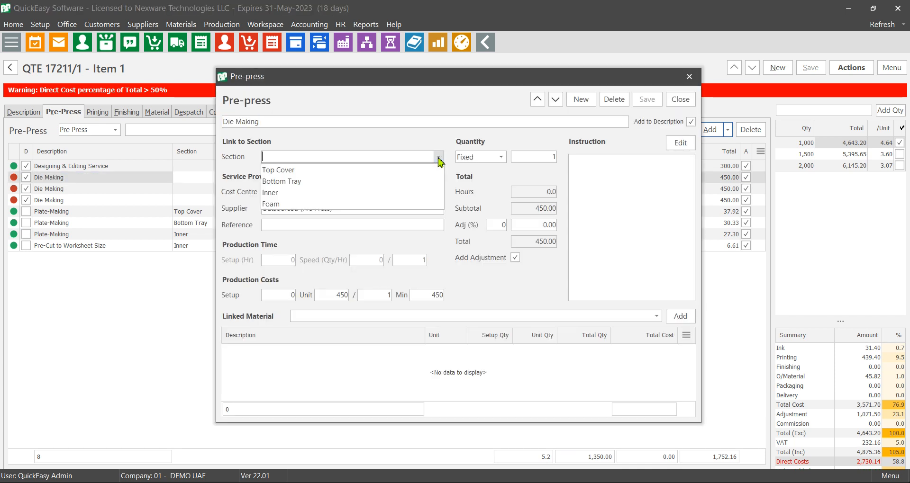
{"action": "left_click", "coordinate": [427, 169]}
{"action": "left_click", "coordinate": [555, 100]}
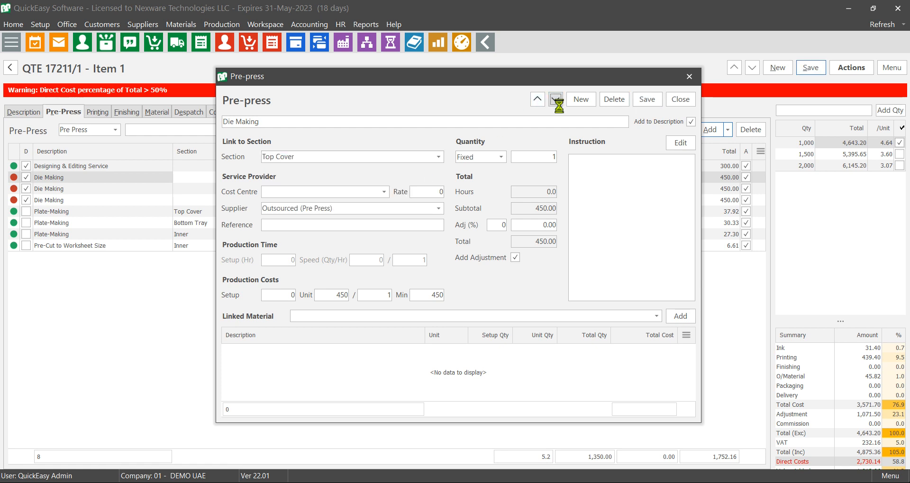
{"action": "left_click", "coordinate": [438, 157]}
{"action": "left_click", "coordinate": [410, 181]}
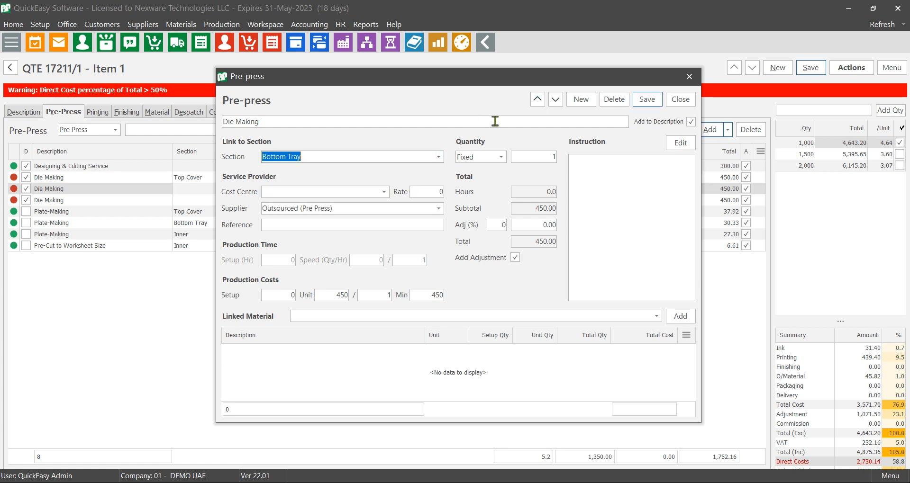
{"action": "left_click", "coordinate": [554, 99]}
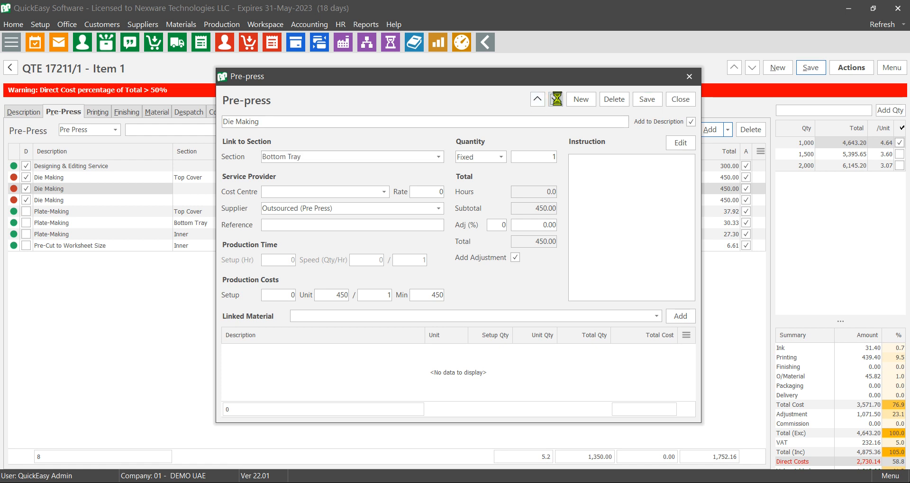
- Link the third Die Making entry to the Foam section, save it and close the pre-press details
{"action": "left_click", "coordinate": [442, 158]}
{"action": "left_click", "coordinate": [400, 201]}
{"action": "left_click", "coordinate": [650, 101]}
{"action": "left_click", "coordinate": [679, 101]}
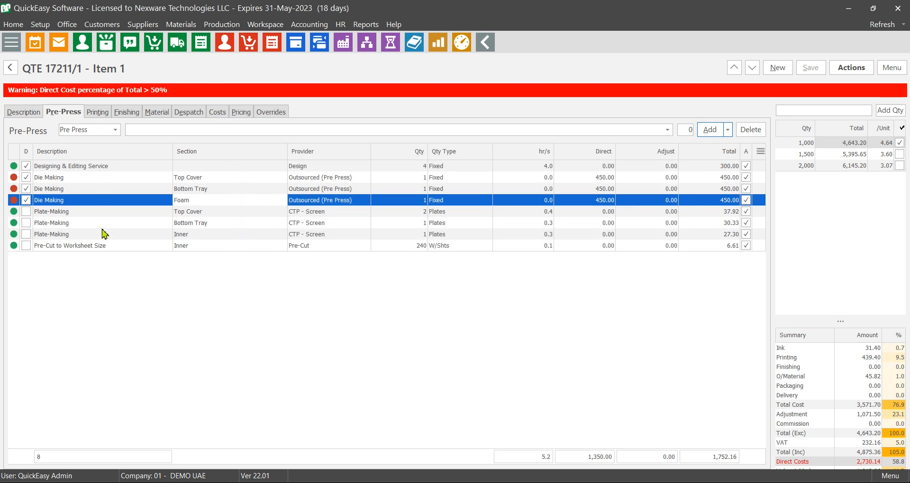
- Review the item's four printing sections and open its Finishing operations
{"action": "left_click", "coordinate": [100, 116]}
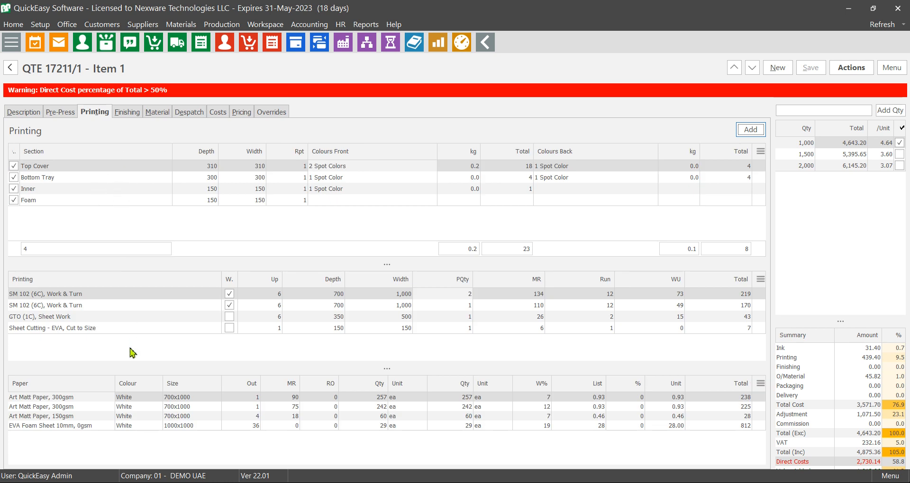
{"action": "left_click", "coordinate": [127, 113]}
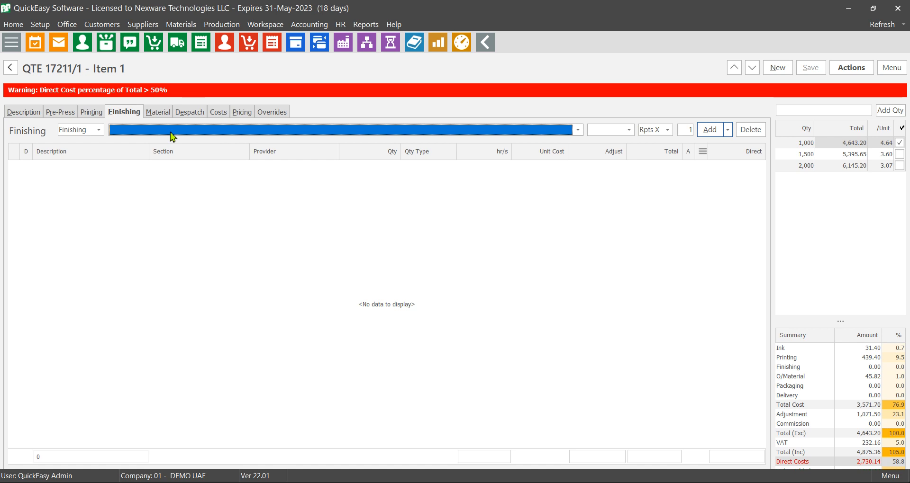
{"action": "left_click", "coordinate": [92, 111]}
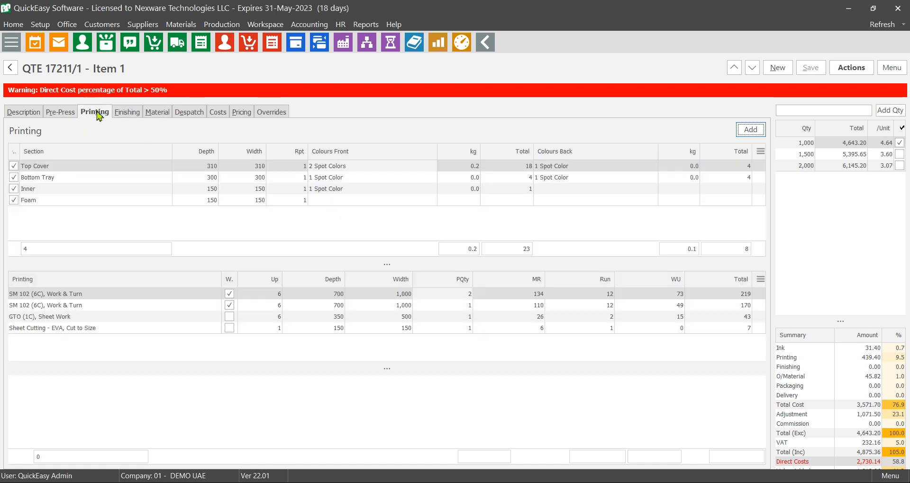
{"action": "left_click", "coordinate": [124, 113]}
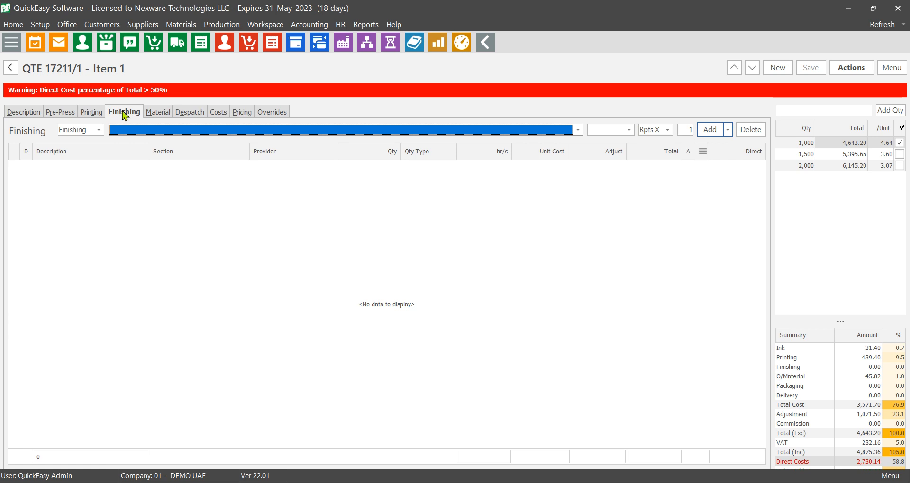
- Add the finishing operation Lamination Matt, 2 Sides (sq.m) to the Top Cover and Bottom Tray sections
{"action": "left_click", "coordinate": [208, 135]}
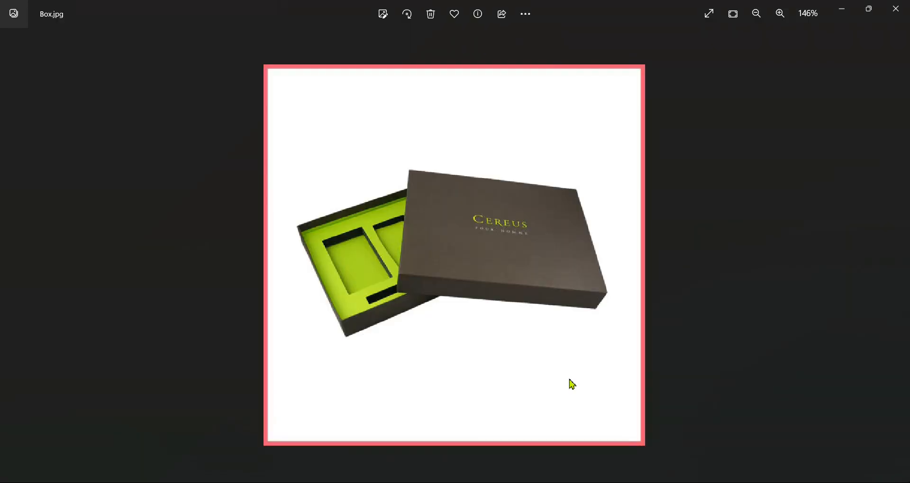
{"action": "key", "text": "alt+Tab"}
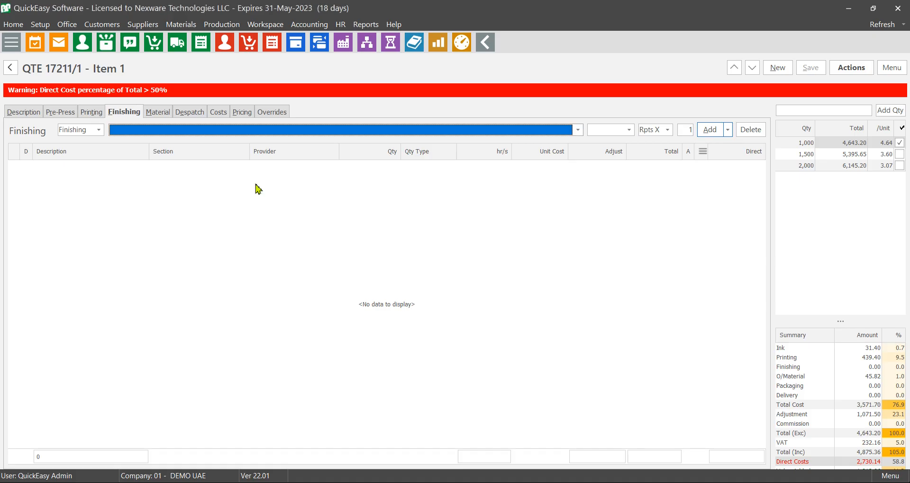
{"action": "left_click", "coordinate": [259, 138]}
{"action": "left_click_drag", "start_coordinate": [579, 154], "coordinate": [589, 478]}
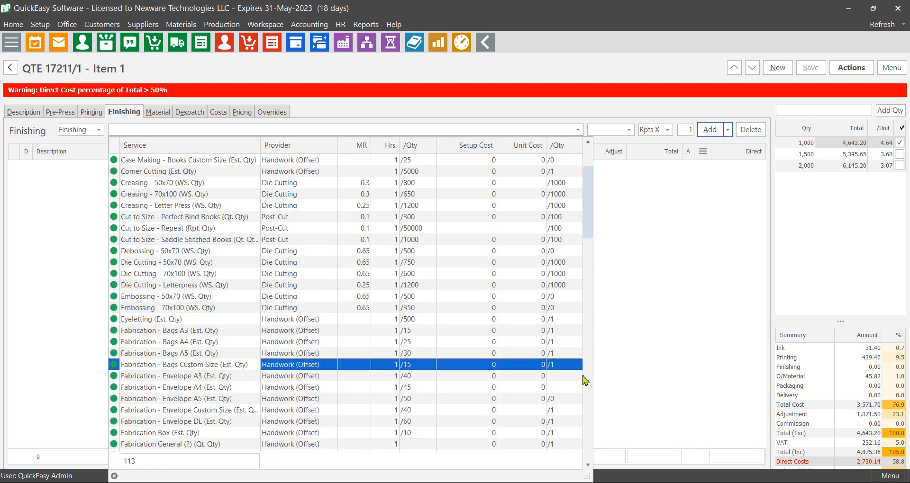
{"action": "scroll", "coordinate": [590, 189], "scroll_direction": "up", "scroll_amount": 2}
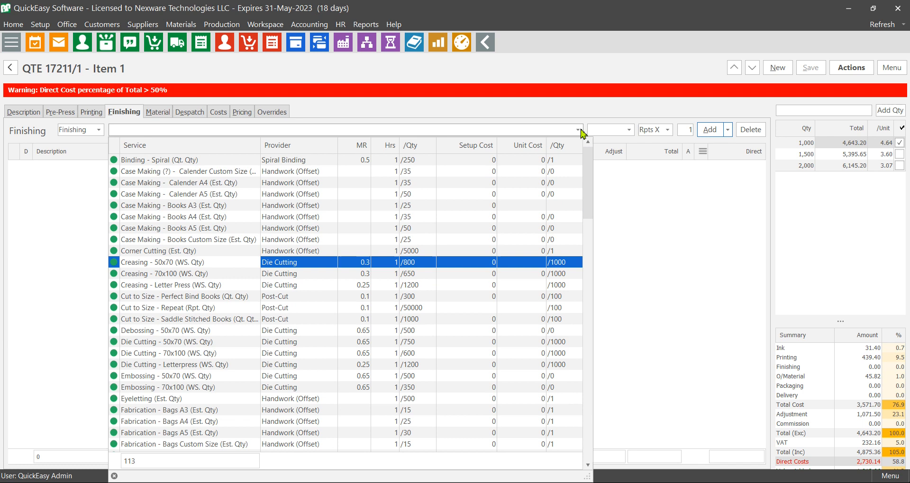
{"action": "left_click", "coordinate": [548, 132]}
{"action": "type", "text": "Lamination Glossy, 1 Sided (sq.m"}
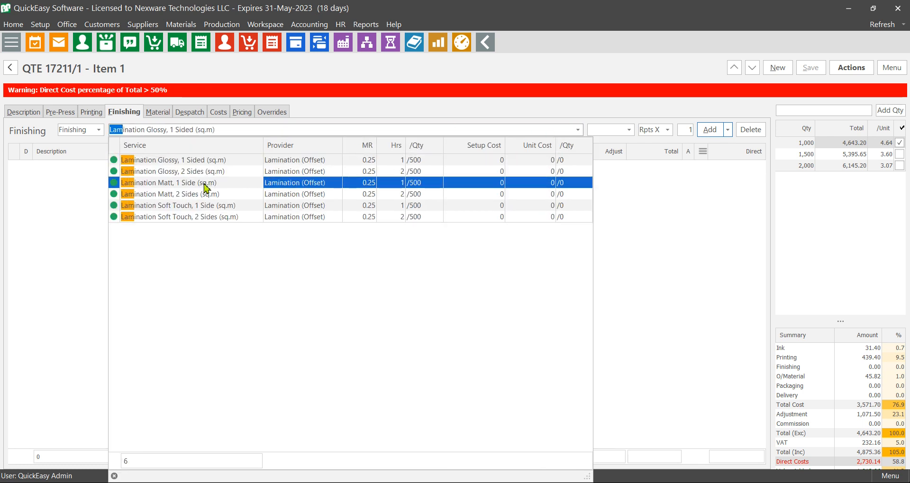
{"action": "left_click", "coordinate": [206, 196]}
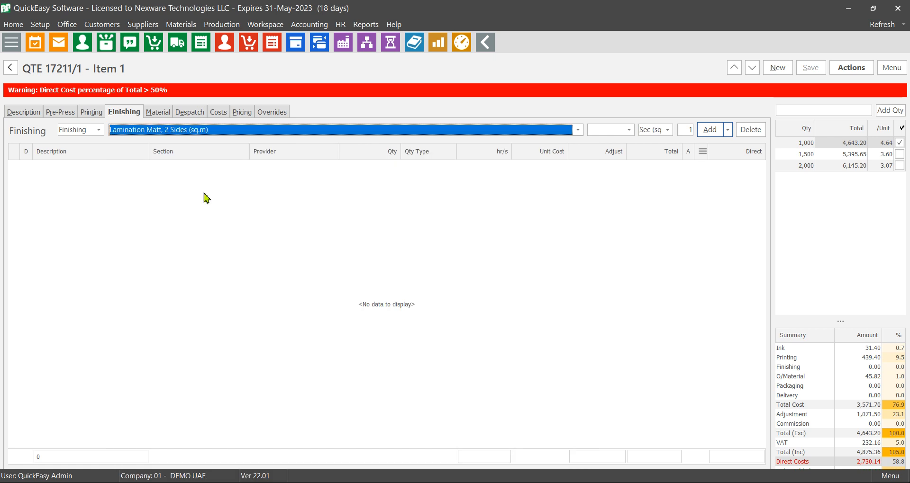
{"action": "left_click", "coordinate": [628, 129]}
{"action": "left_click", "coordinate": [611, 150]}
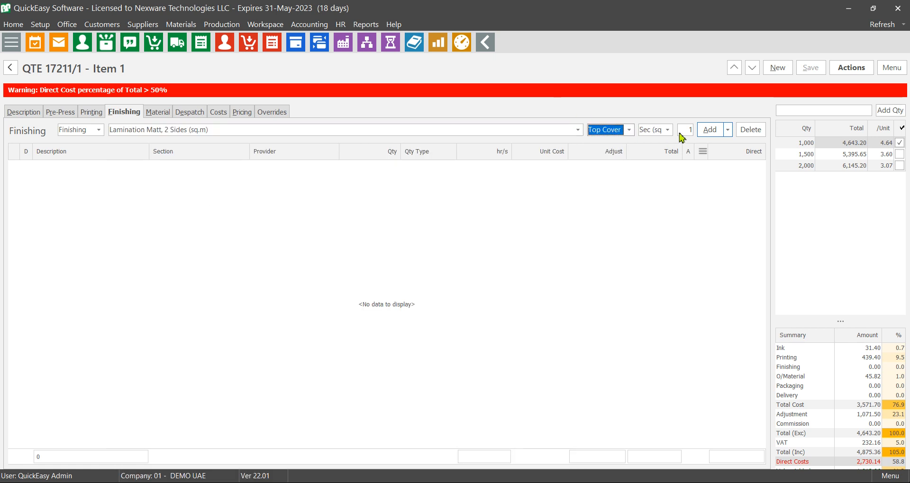
{"action": "left_click", "coordinate": [709, 129]}
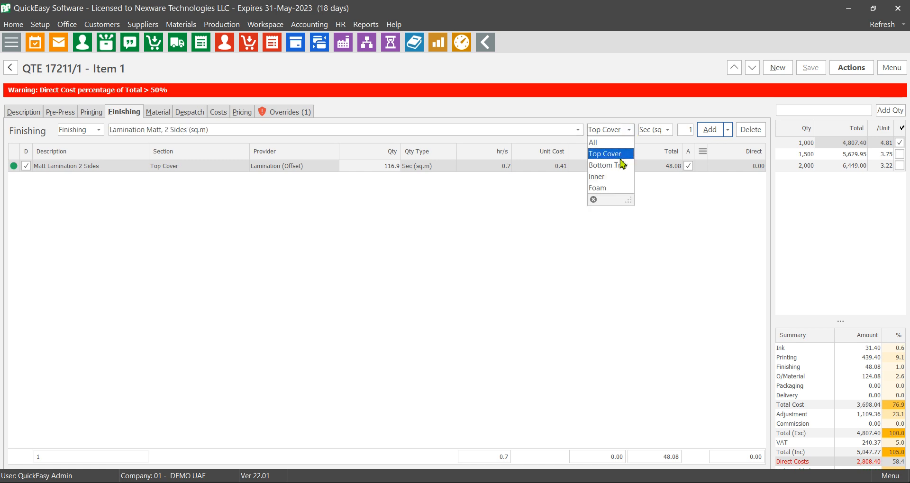
{"action": "left_click", "coordinate": [622, 166]}
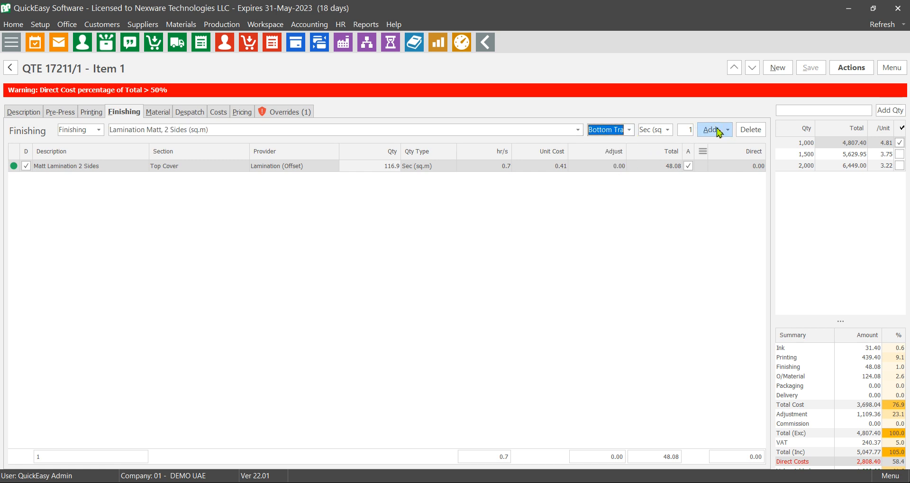
{"action": "left_click", "coordinate": [719, 132]}
- Add the finishing operation Lamination Matt, 1 Side (sq.m) to the Inner section
{"action": "left_click", "coordinate": [578, 130]}
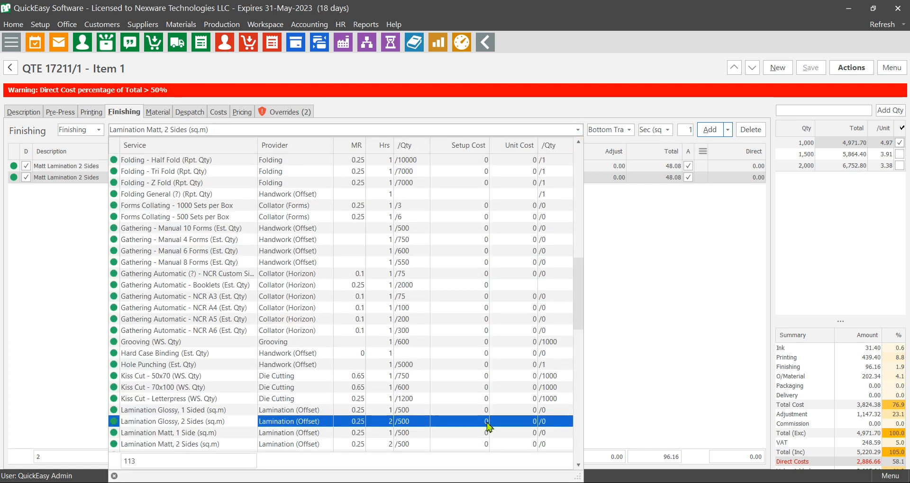
{"action": "left_click", "coordinate": [488, 432]}
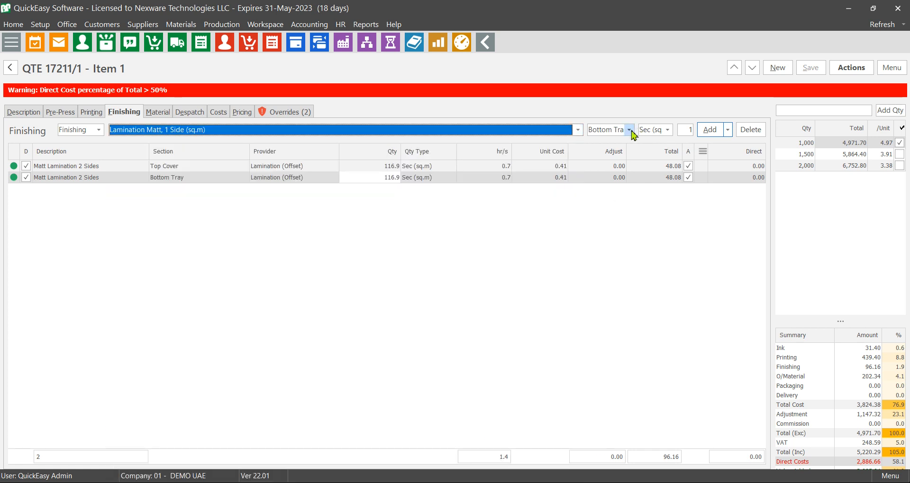
{"action": "left_click", "coordinate": [629, 130]}
{"action": "left_click", "coordinate": [611, 179]}
{"action": "left_click", "coordinate": [700, 132]}
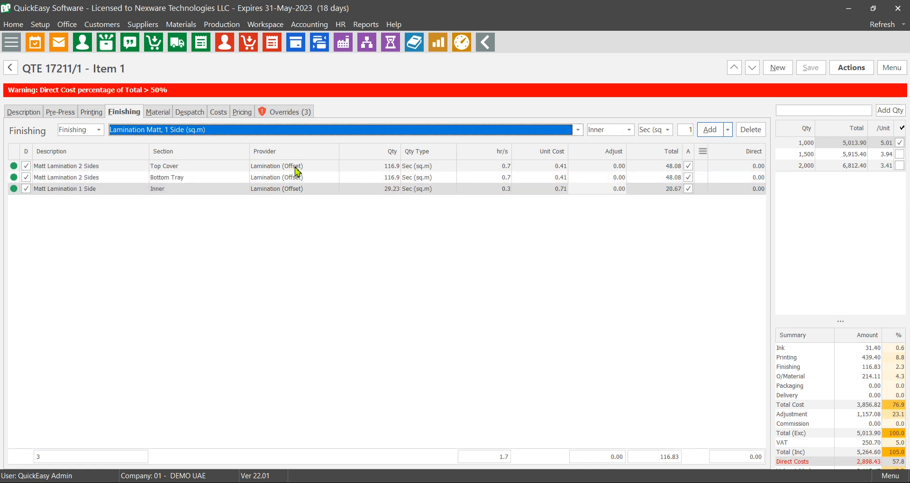
- Review the quantities, hours and totals of the lamination entries and the quantities of their linked Matt Thermal Lamination Film materials
{"action": "left_click", "coordinate": [389, 167]}
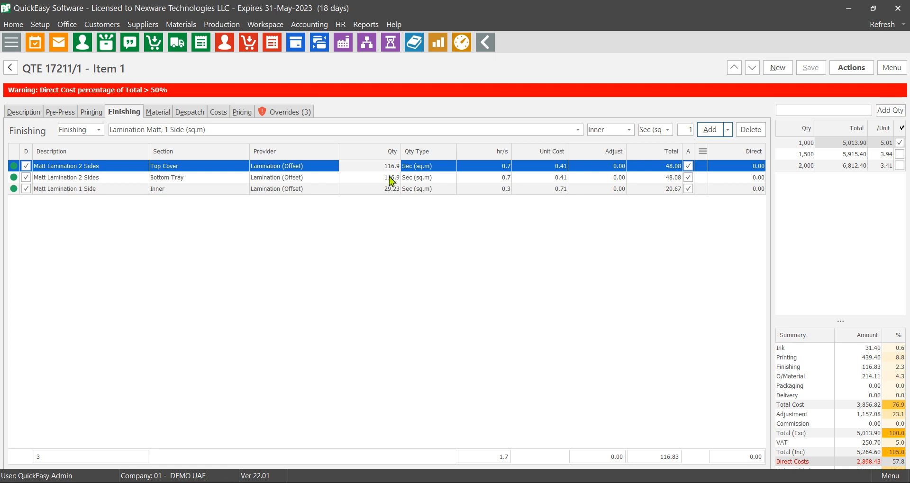
{"action": "left_click", "coordinate": [504, 178]}
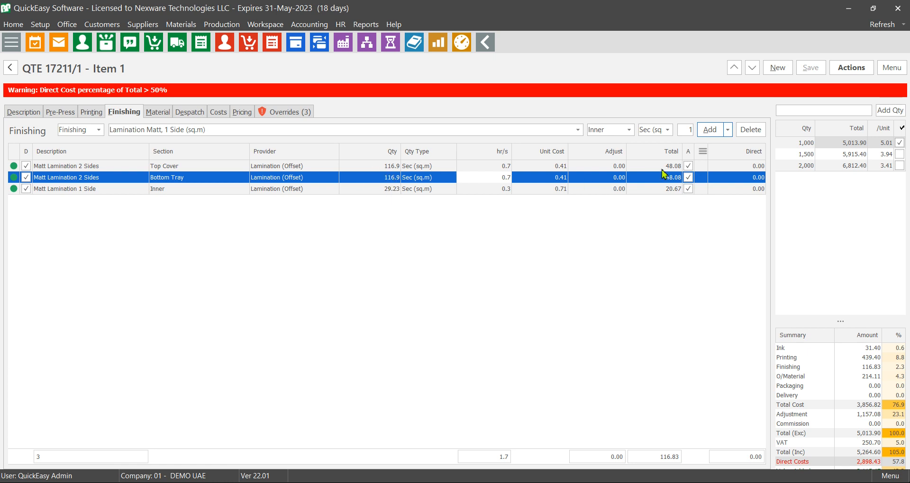
{"action": "left_click", "coordinate": [164, 115]}
{"action": "left_click", "coordinate": [112, 166]}
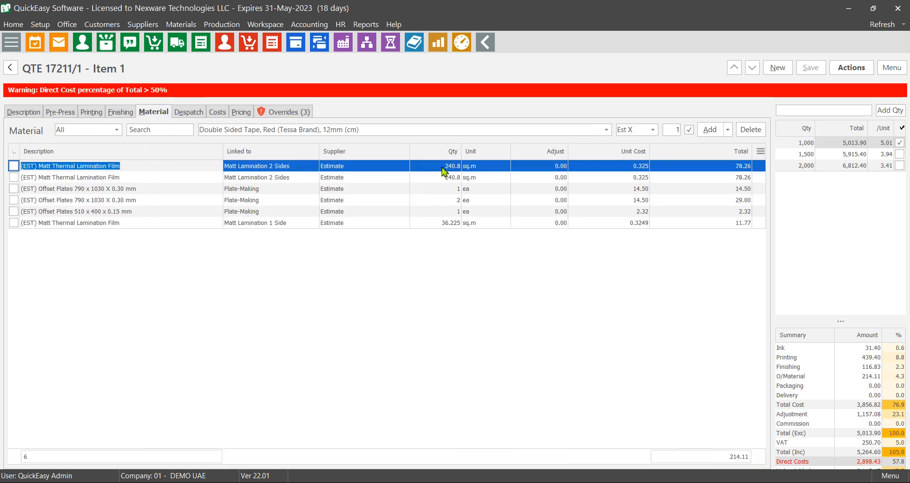
{"action": "left_click", "coordinate": [449, 179]}
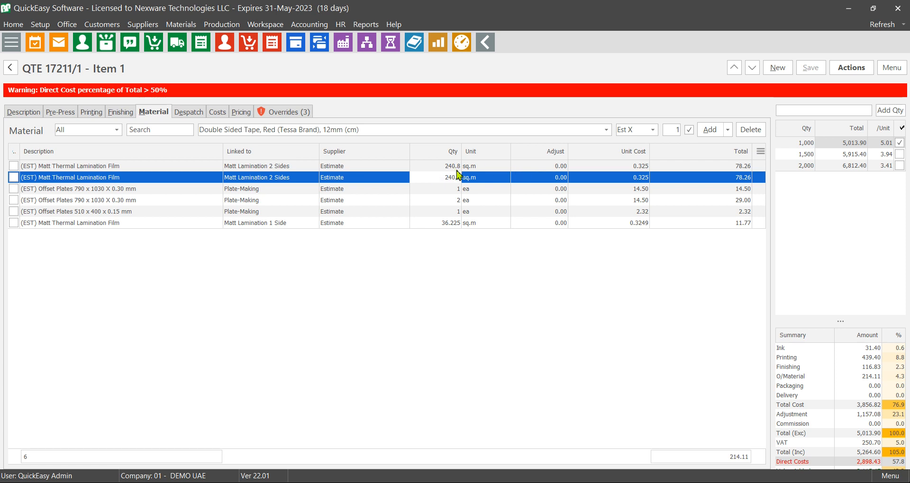
- Add the finishing operation Die Cutting - 70x100 (WS. Qty) to the Top Cover section
{"action": "left_click", "coordinate": [131, 116]}
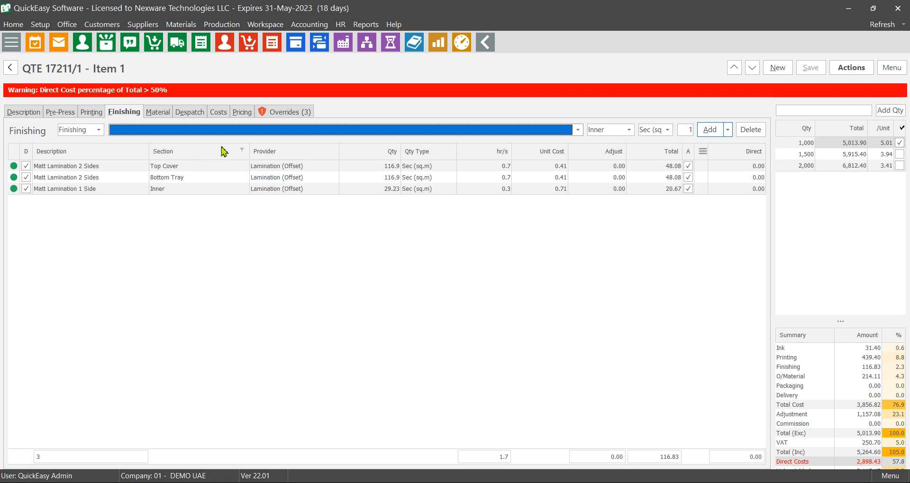
{"action": "left_click", "coordinate": [244, 131]}
{"action": "type", "text": "Die Cutting - 50x70 (WS. Qty"}
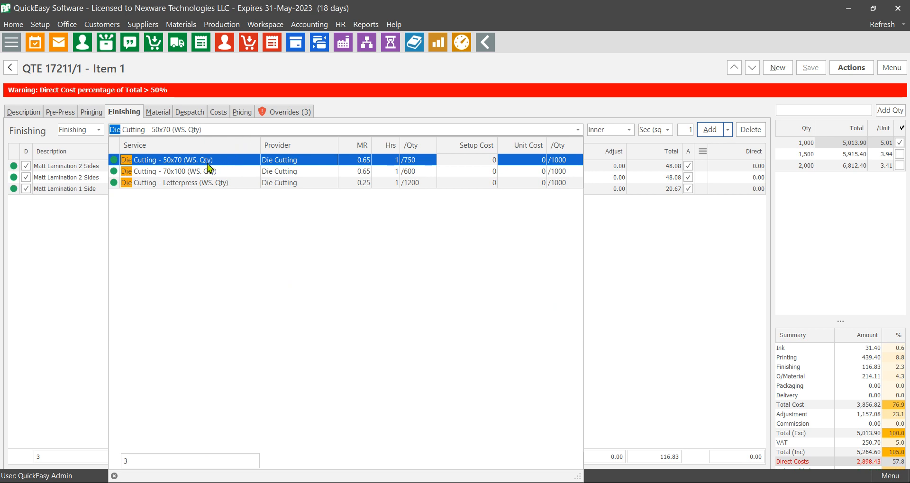
{"action": "left_click", "coordinate": [204, 171]}
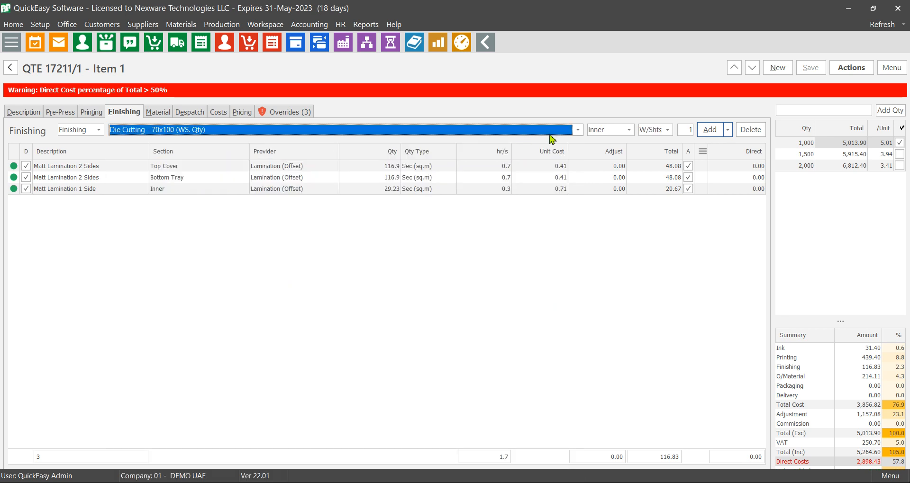
{"action": "left_click", "coordinate": [629, 130]}
{"action": "left_click", "coordinate": [616, 154]}
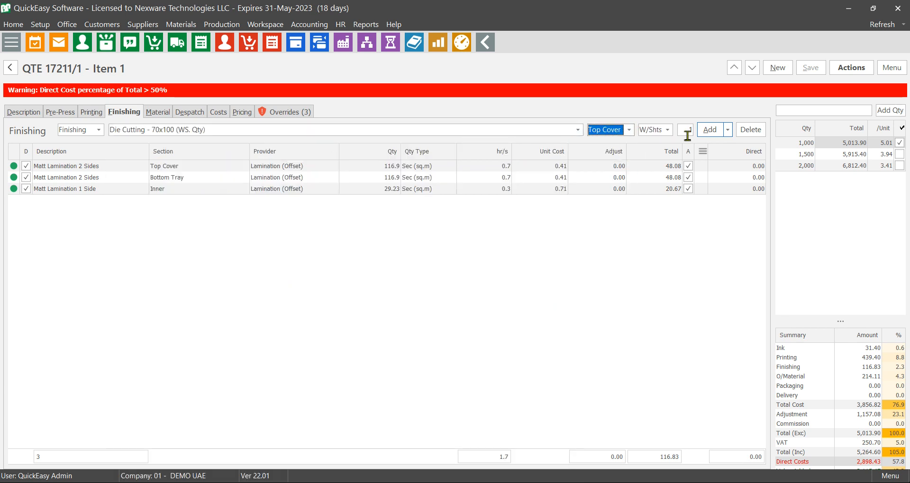
{"action": "left_click", "coordinate": [706, 129]}
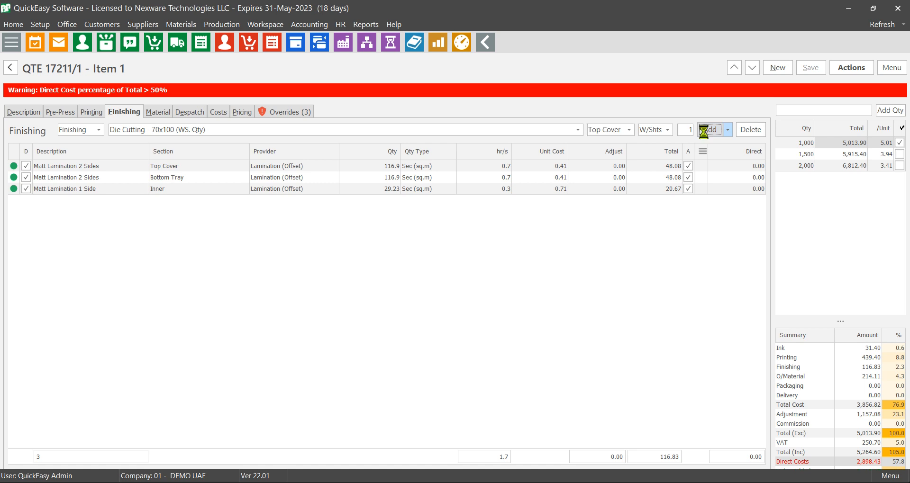
- Add the same 70x100 die cutting operation to the Bottom Tray and Foam sections
{"action": "left_click", "coordinate": [629, 130]}
{"action": "left_click", "coordinate": [616, 166]}
{"action": "left_click", "coordinate": [709, 131]}
{"action": "left_click", "coordinate": [629, 130]}
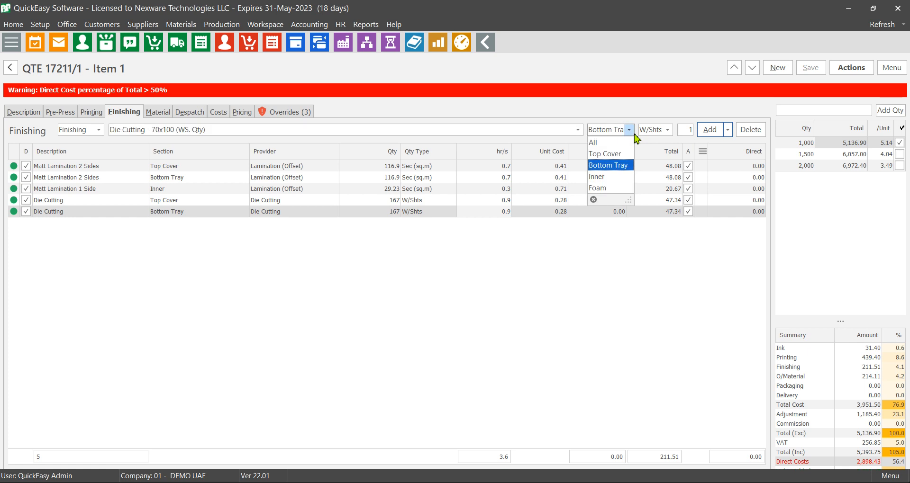
{"action": "left_click", "coordinate": [611, 188]}
{"action": "left_click", "coordinate": [707, 130]}
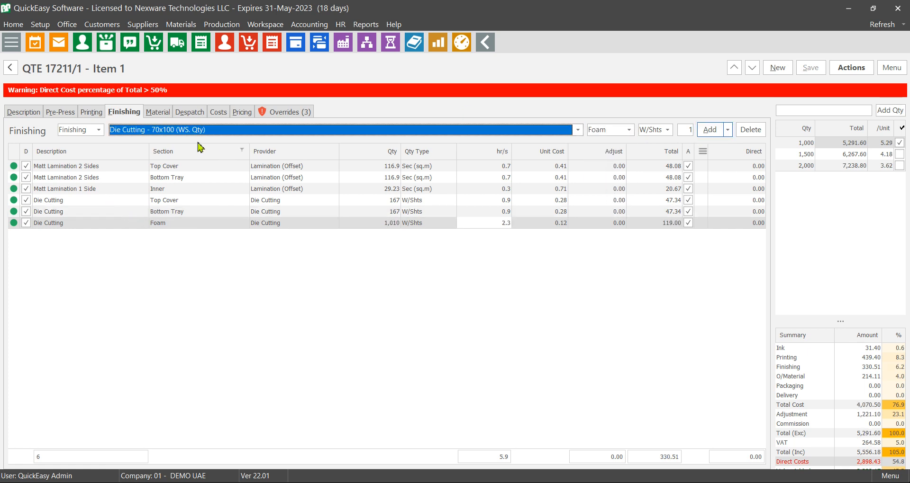
{"action": "type", "text": "cu"}
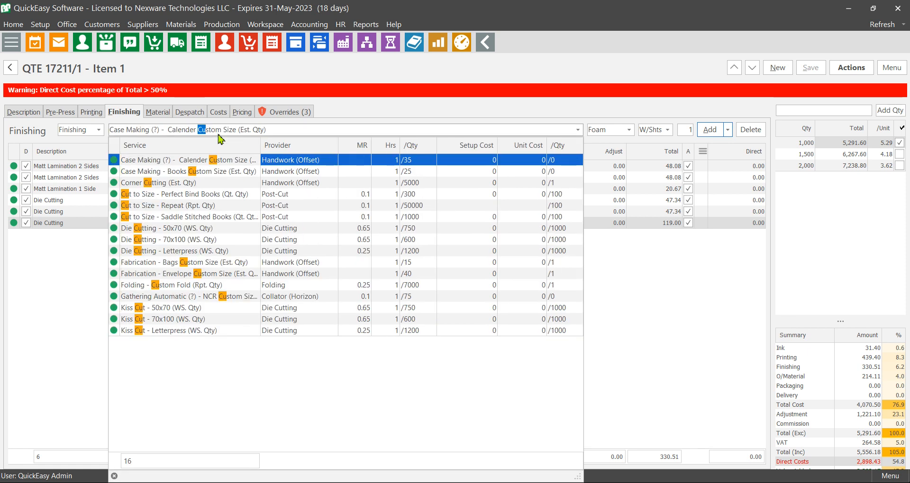
{"action": "type", "text": "tting"}
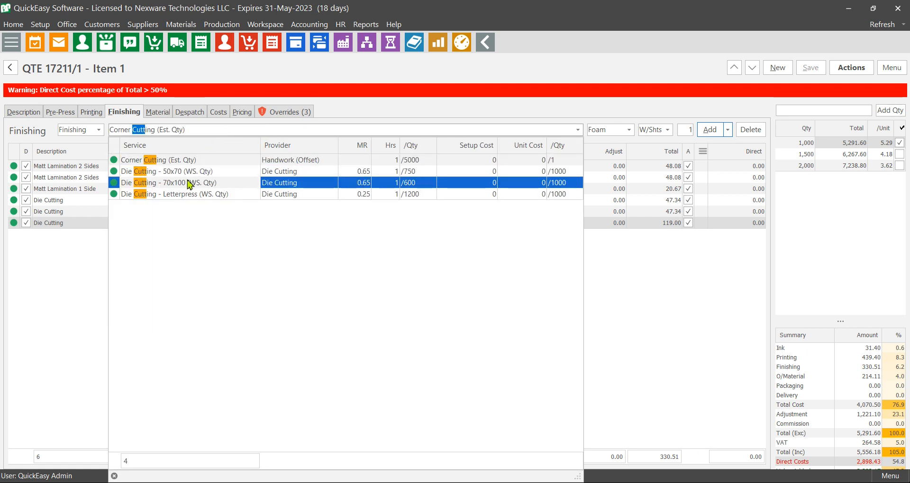
{"action": "left_click", "coordinate": [212, 162]}
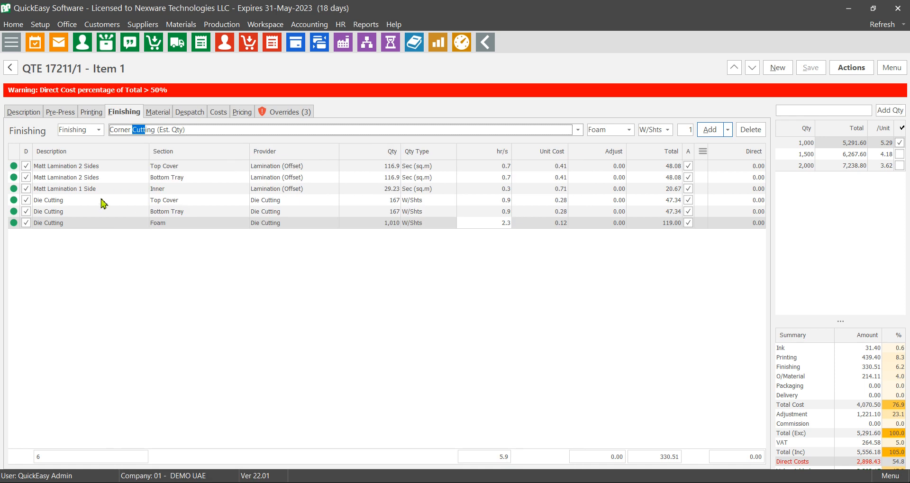
{"action": "left_click", "coordinate": [155, 130]}
{"action": "left_click", "coordinate": [154, 130]}
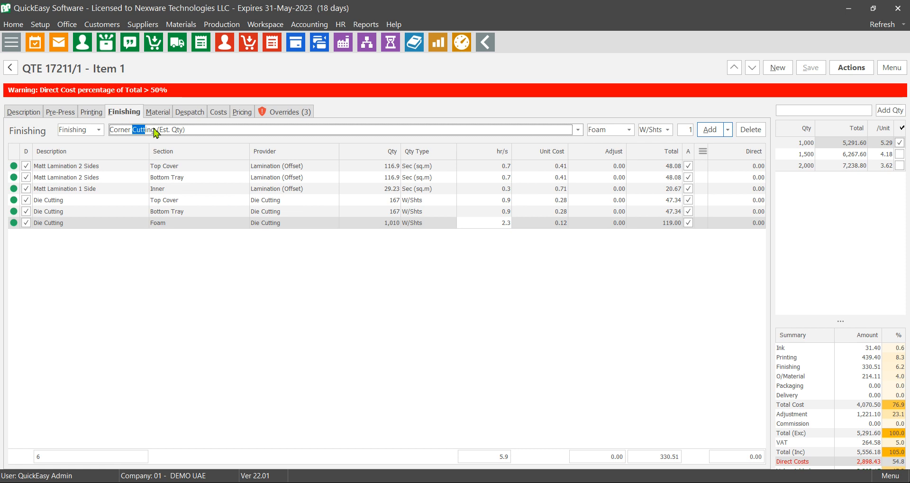
- Add the finishing operation Fabrication Box (Est. Qty) with its section set to All
{"action": "left_click", "coordinate": [154, 130]}
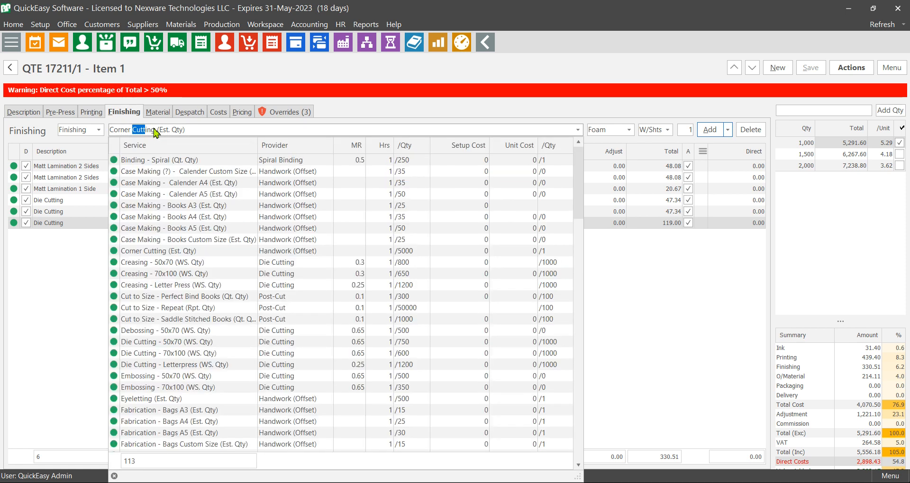
{"action": "type", "text": "Fabrication - Bags A3"}
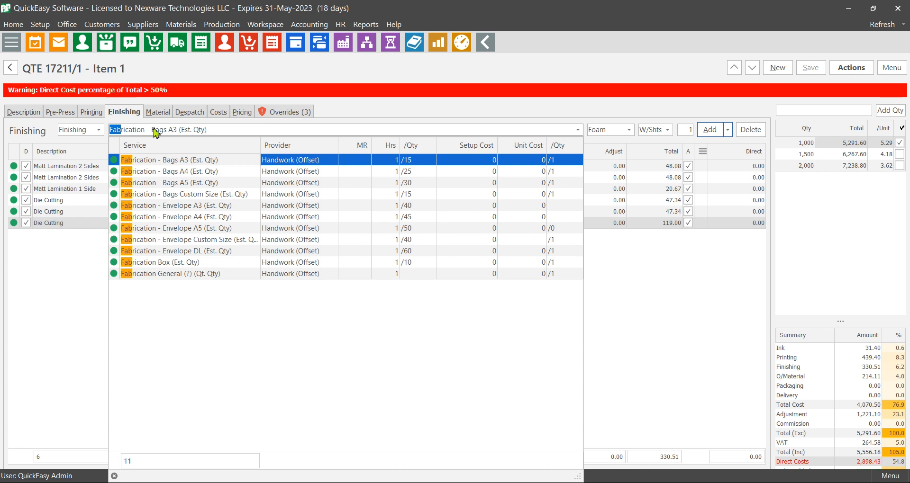
{"action": "left_click", "coordinate": [187, 263]}
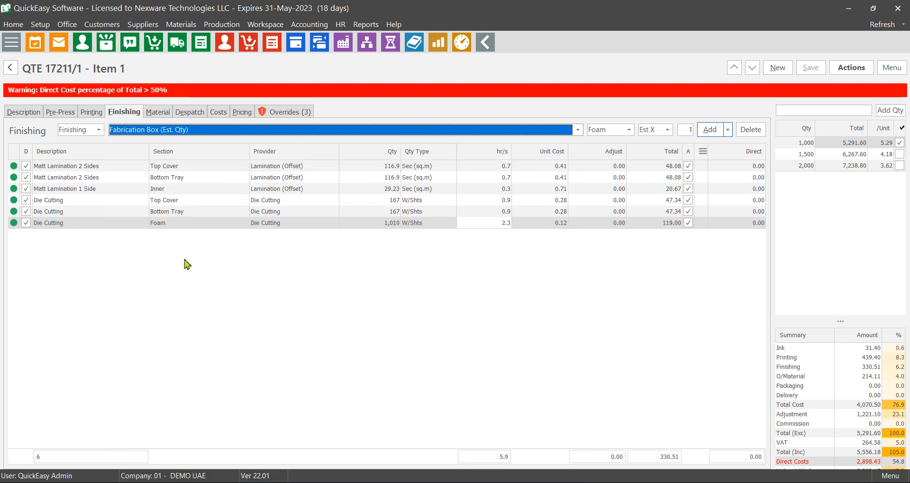
{"action": "left_click", "coordinate": [628, 130]}
{"action": "left_click", "coordinate": [619, 143]}
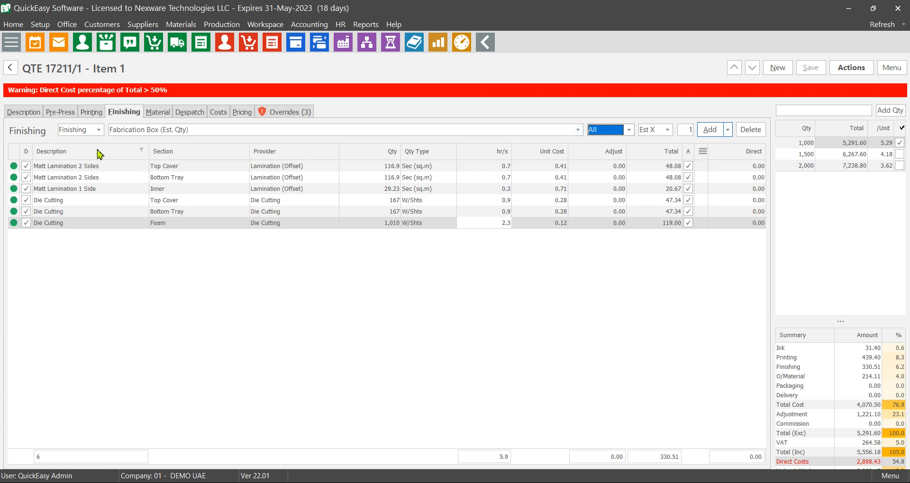
{"action": "left_click", "coordinate": [710, 130]}
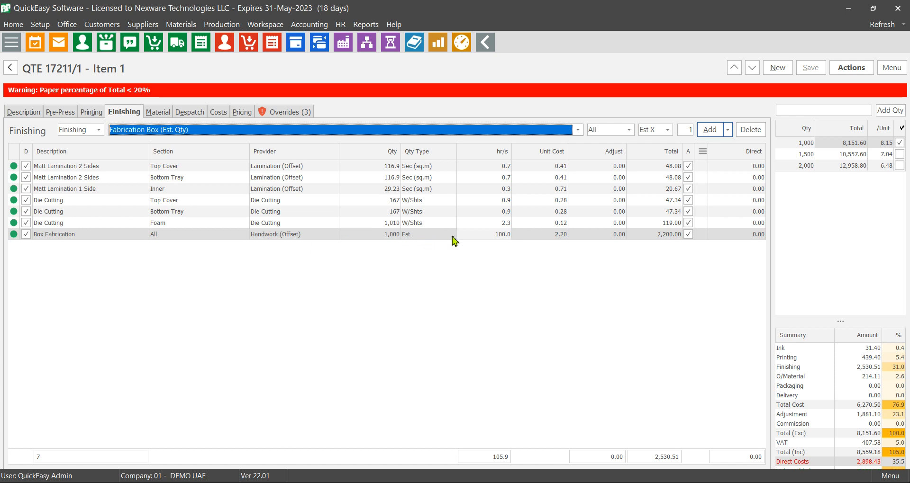
- Open the details of the Box Fabrication operation and examine its production speed
{"action": "double_click", "coordinate": [453, 234]}
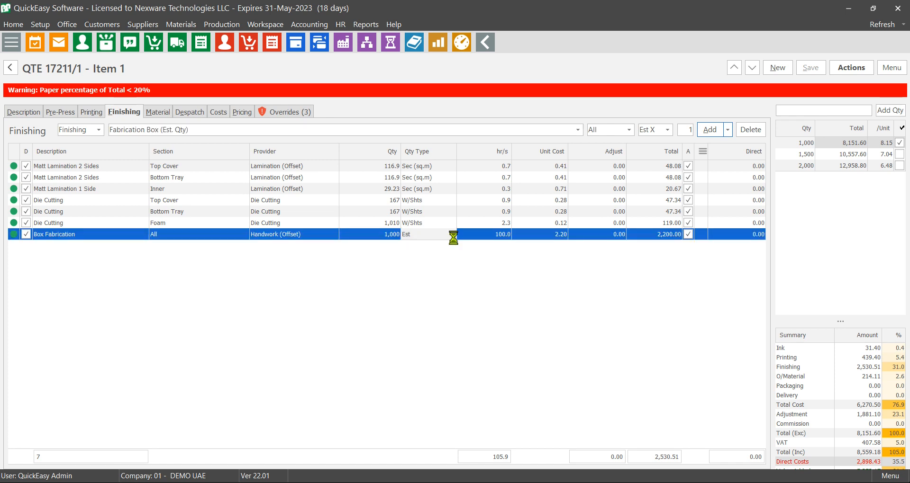
{"action": "double_click", "coordinate": [386, 239]}
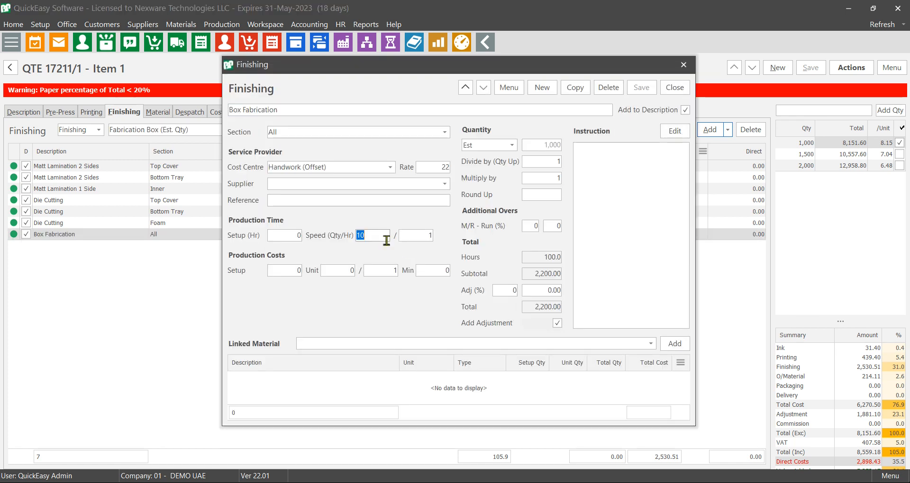
{"action": "left_click_drag", "start_coordinate": [375, 239], "coordinate": [137, 315]}
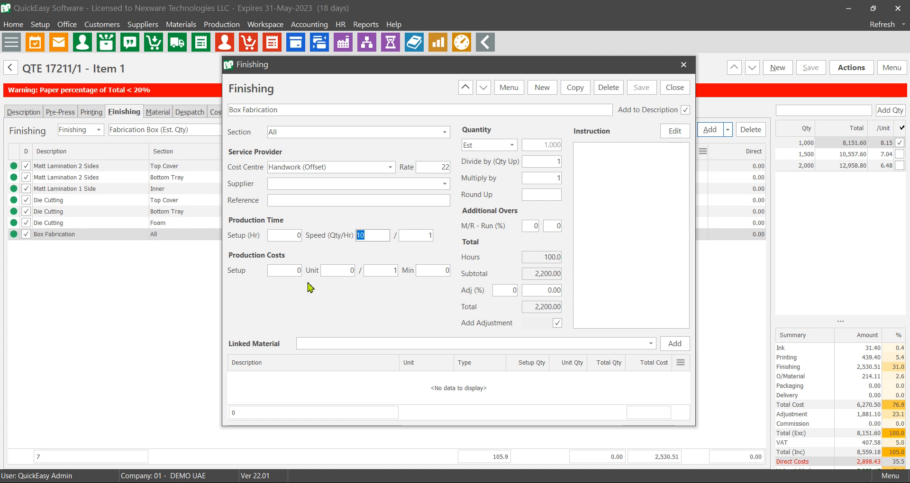
- Examine the production speed, hours and subtotal of the Box Fabrication operation and close its details
{"action": "left_click_drag", "start_coordinate": [363, 238], "coordinate": [285, 241]}
{"action": "left_click_drag", "start_coordinate": [378, 240], "coordinate": [59, 290]}
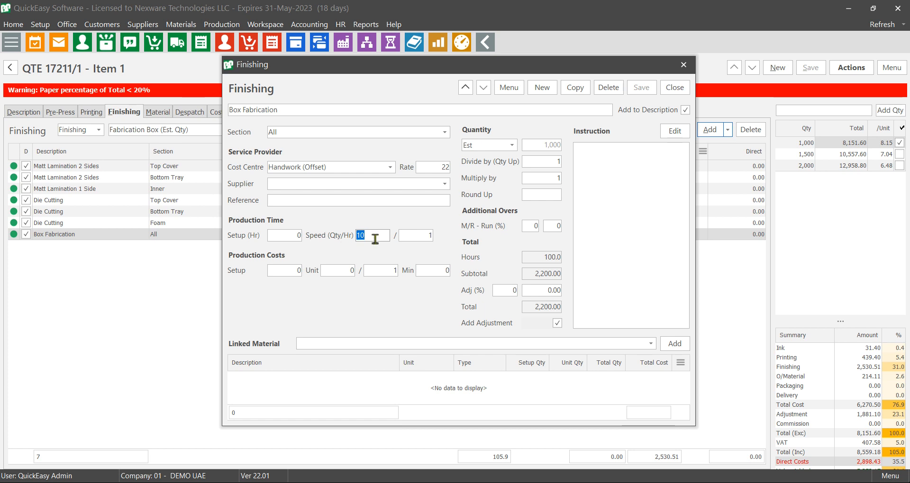
{"action": "left_click", "coordinate": [545, 256]}
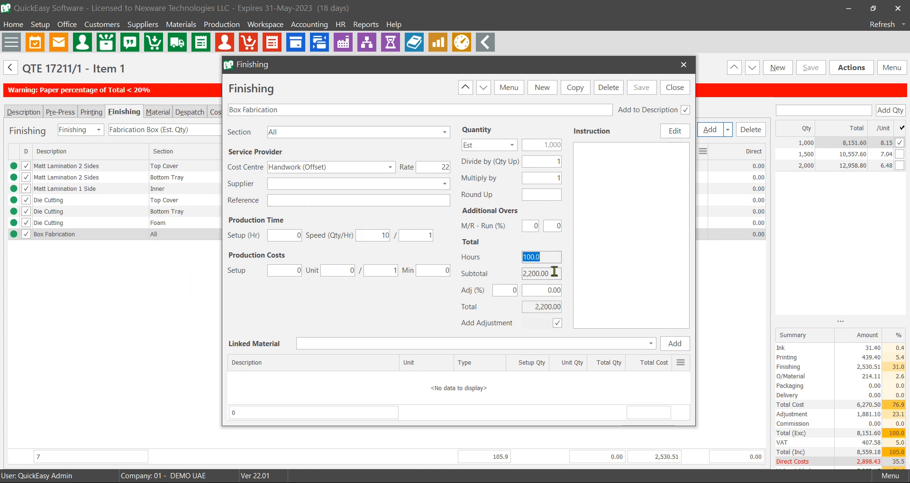
{"action": "left_click", "coordinate": [554, 273]}
{"action": "left_click", "coordinate": [668, 85]}
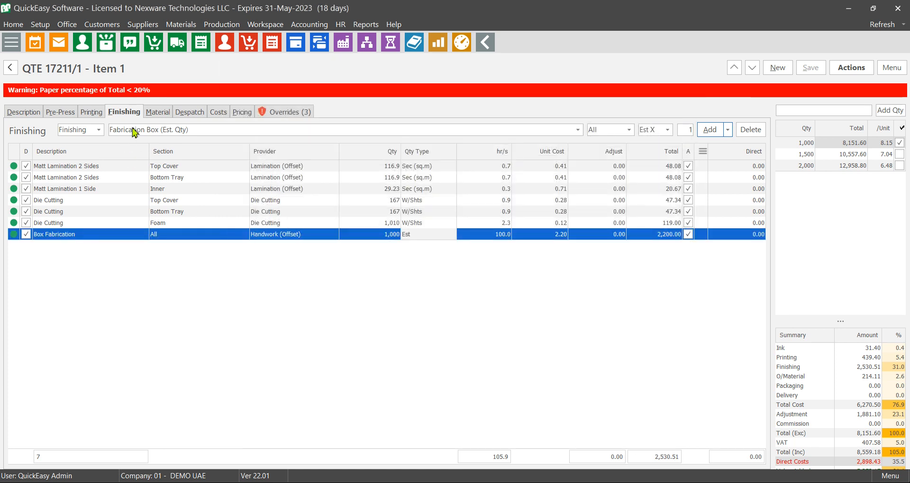
- View the packaging options available for despatch
{"action": "left_click", "coordinate": [197, 113]}
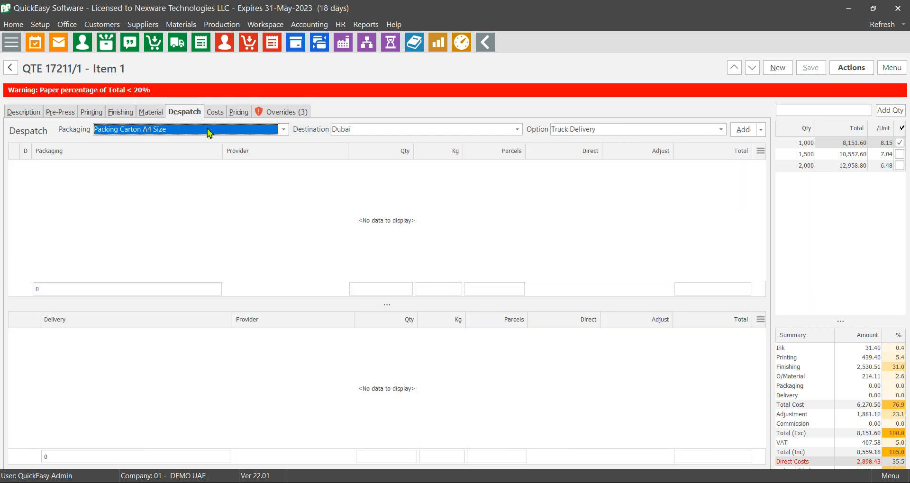
{"action": "left_click", "coordinate": [208, 129]}
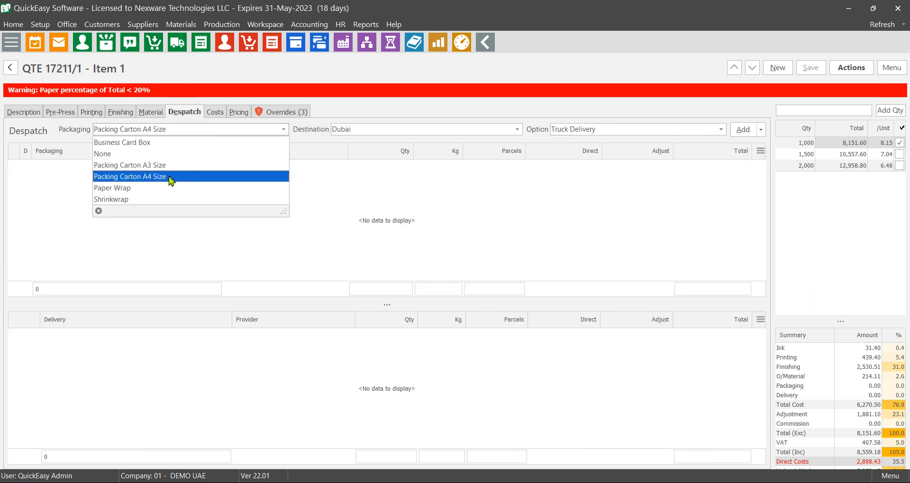
- Add the material Double Sided Tape, Yellow, 12mm (cm) with an Est X multiplier of 30 and clear the checkbox on its row
{"action": "left_click", "coordinate": [154, 113]}
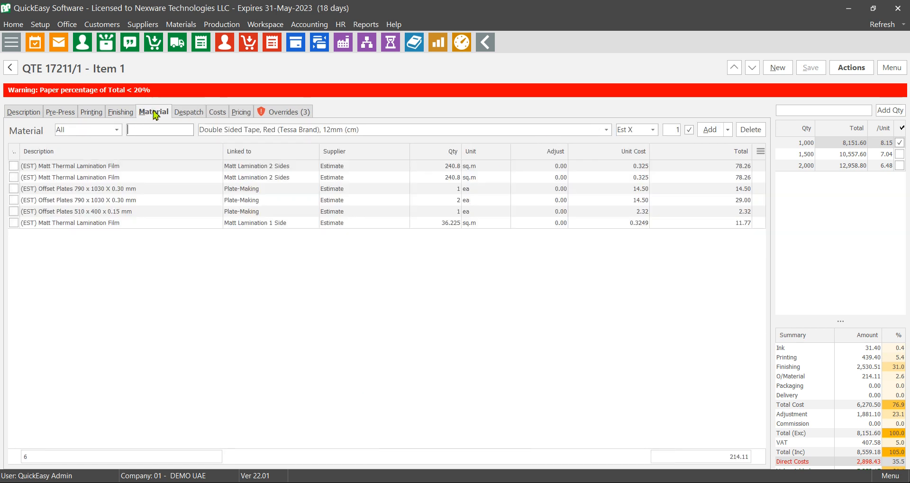
{"action": "left_click", "coordinate": [219, 133]}
{"action": "left_click", "coordinate": [217, 133]}
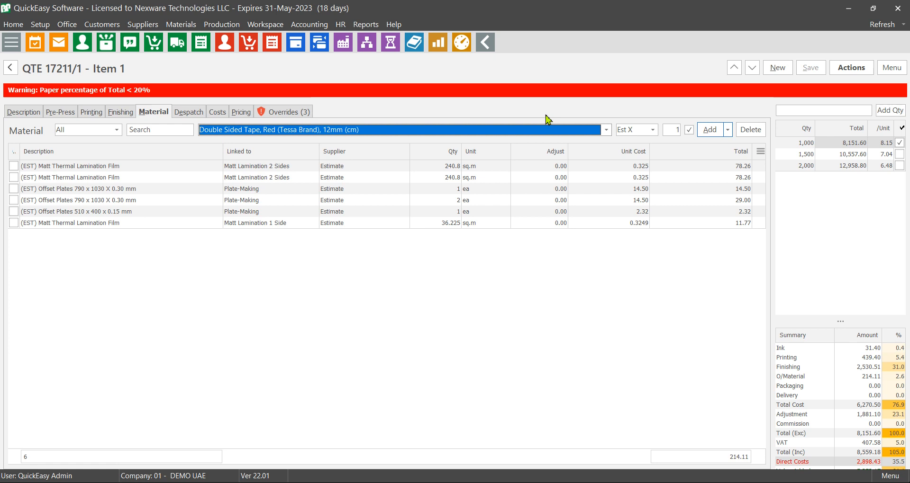
{"action": "left_click", "coordinate": [606, 129]}
{"action": "left_click", "coordinate": [605, 130]}
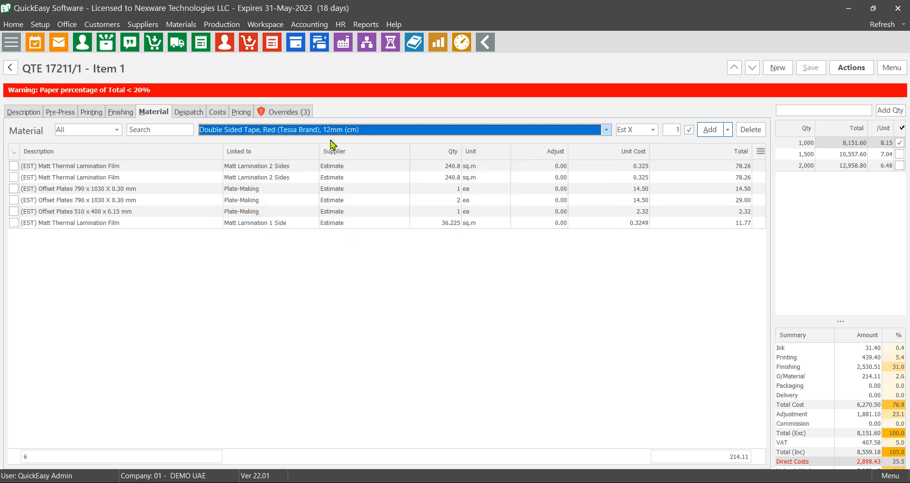
{"action": "type", "text": "di"}
{"action": "key", "text": "BackSpace"}
{"action": "key", "text": "BackSpace"}
{"action": "type", "text": "ta"}
{"action": "key", "text": "BackSpace"}
{"action": "key", "text": "BackSpace"}
{"action": "type", "text": "tape"}
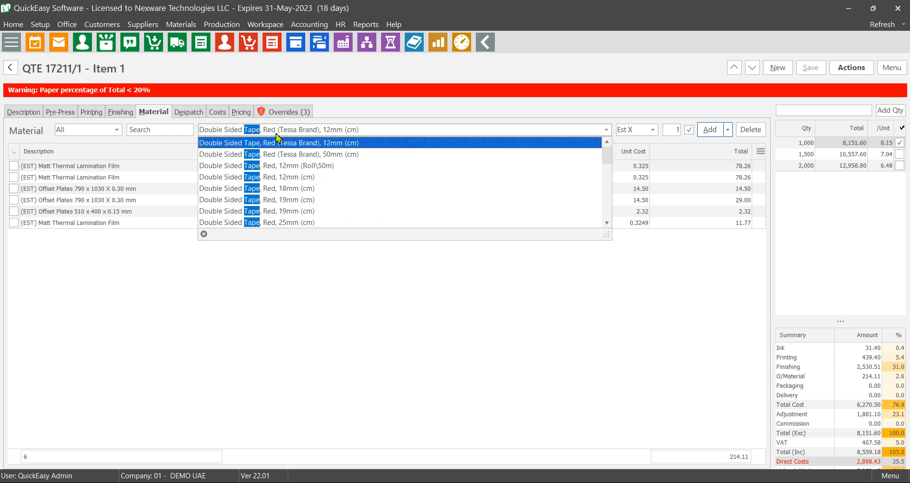
{"action": "left_click", "coordinate": [608, 176]}
{"action": "left_click_drag", "start_coordinate": [611, 180], "coordinate": [609, 197]}
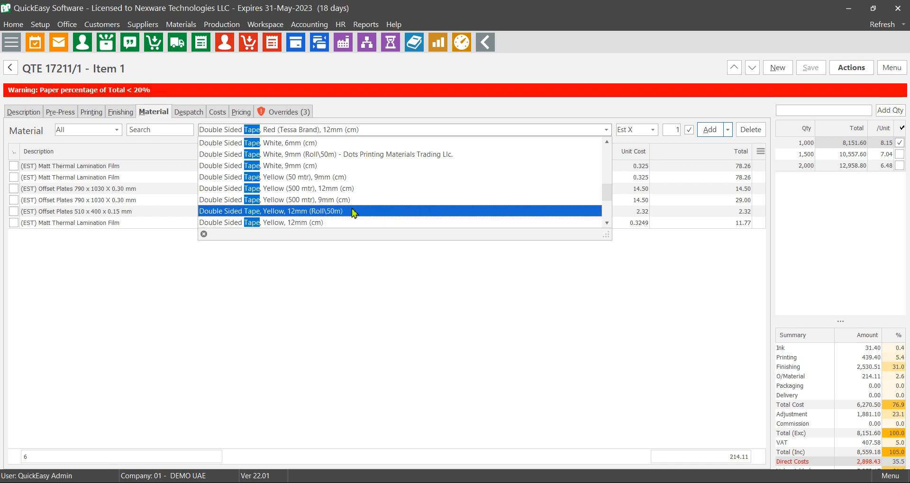
{"action": "left_click", "coordinate": [362, 222]}
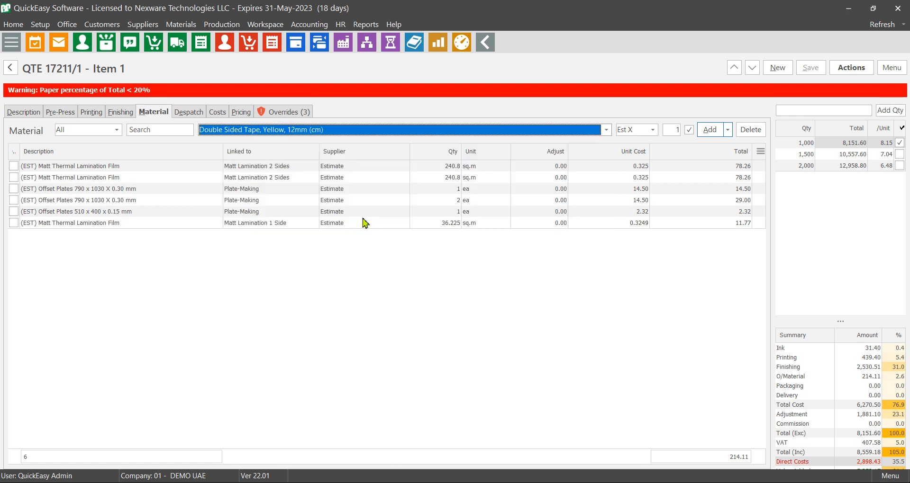
{"action": "left_click", "coordinate": [668, 129]}
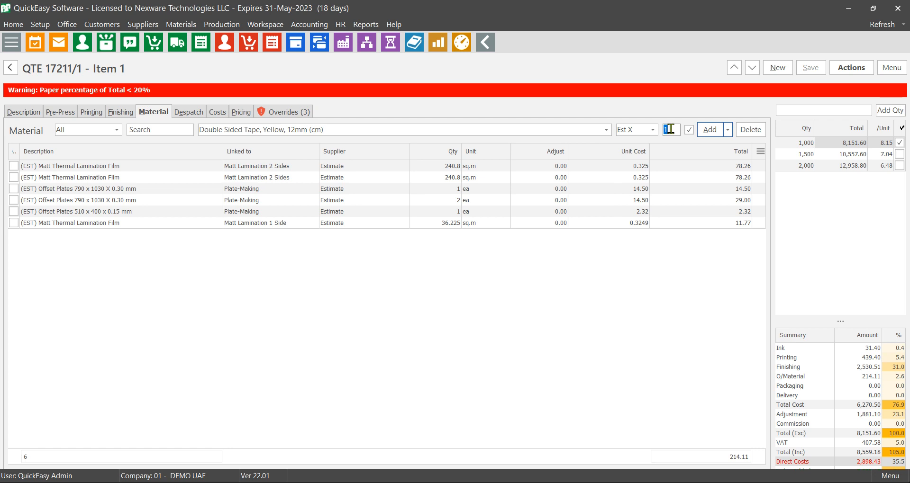
{"action": "left_click", "coordinate": [712, 131]}
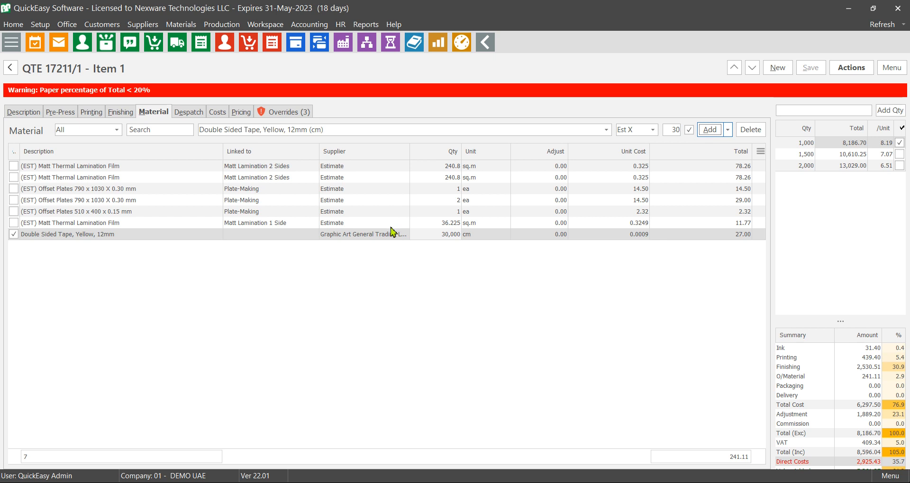
{"action": "left_click", "coordinate": [450, 237]}
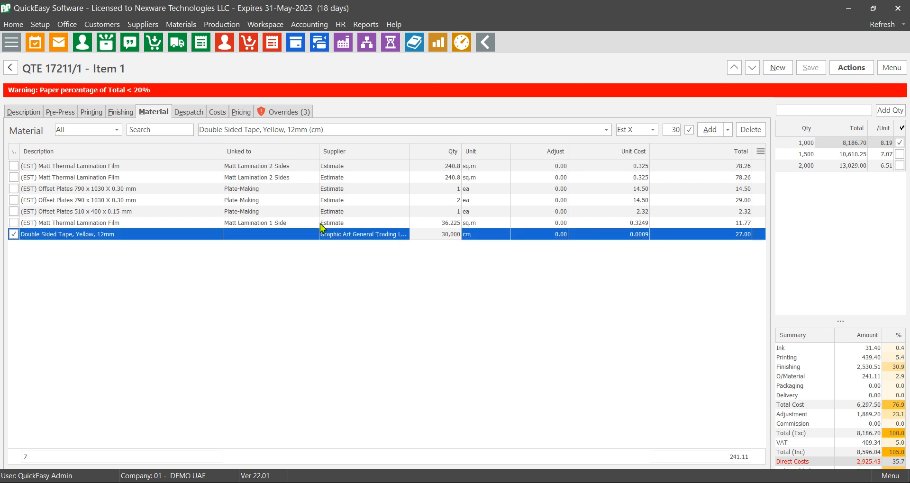
{"action": "left_click", "coordinate": [13, 234]}
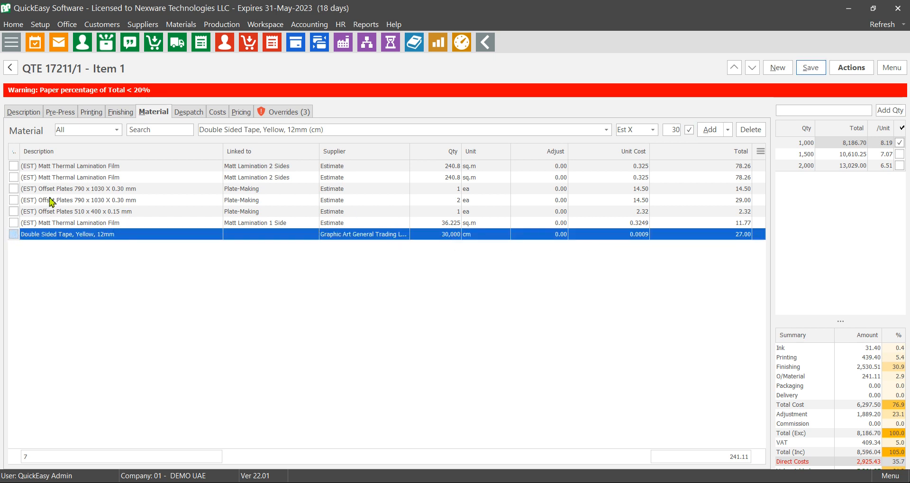
- Add despatch with Packing Carton A4 Size packaging, destination Dubai and the Truck Delivery option
{"action": "left_click", "coordinate": [181, 113]}
{"action": "left_click", "coordinate": [232, 130]}
{"action": "left_click", "coordinate": [230, 131]}
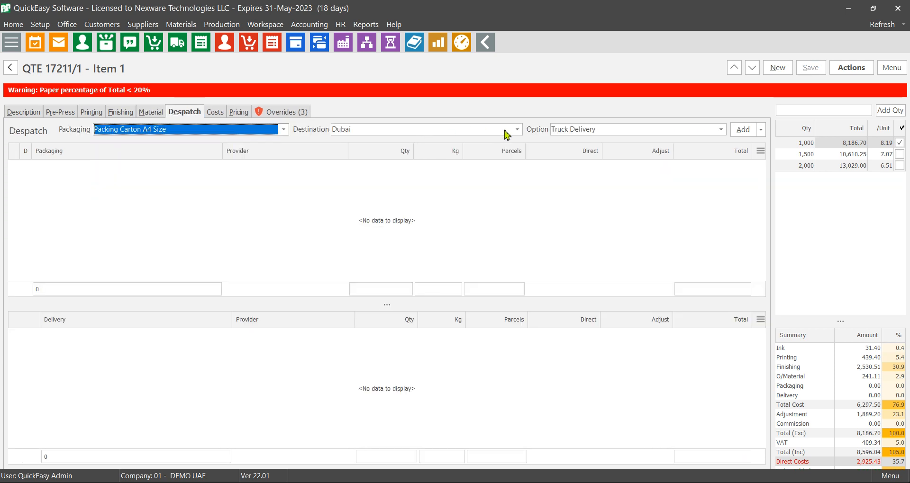
{"action": "left_click", "coordinate": [708, 132]}
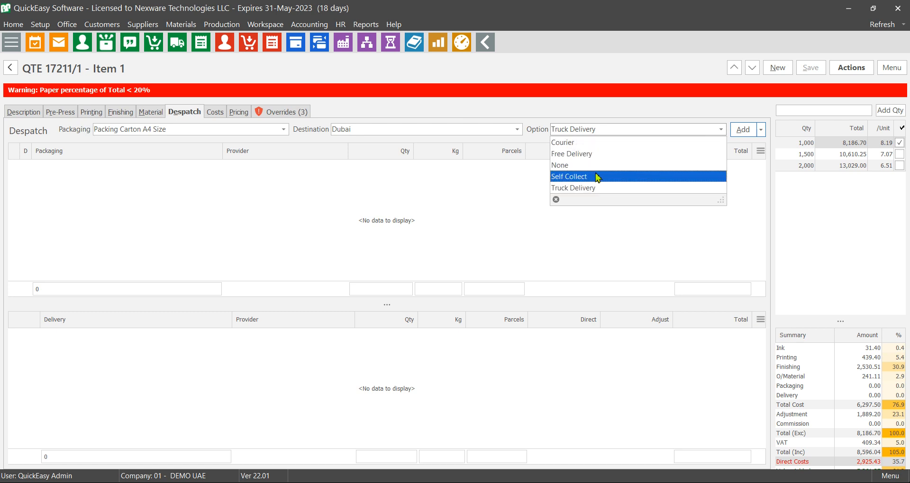
{"action": "left_click", "coordinate": [578, 188]}
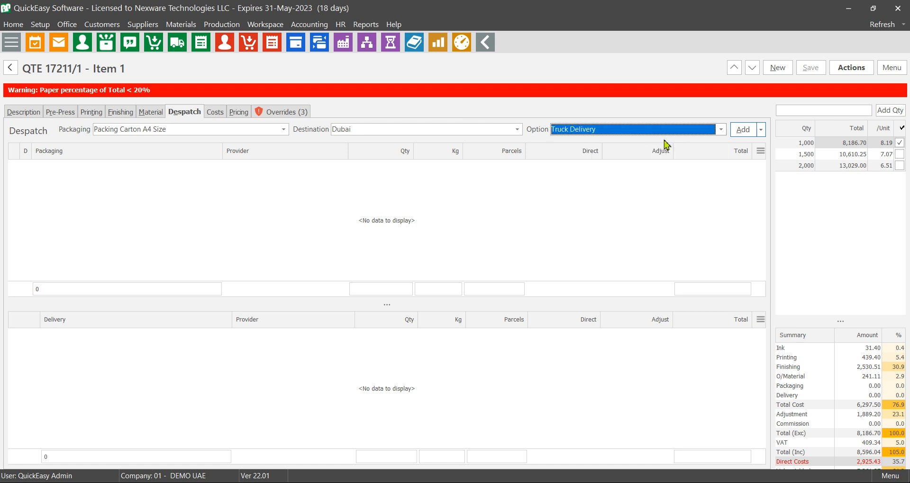
{"action": "left_click", "coordinate": [741, 129]}
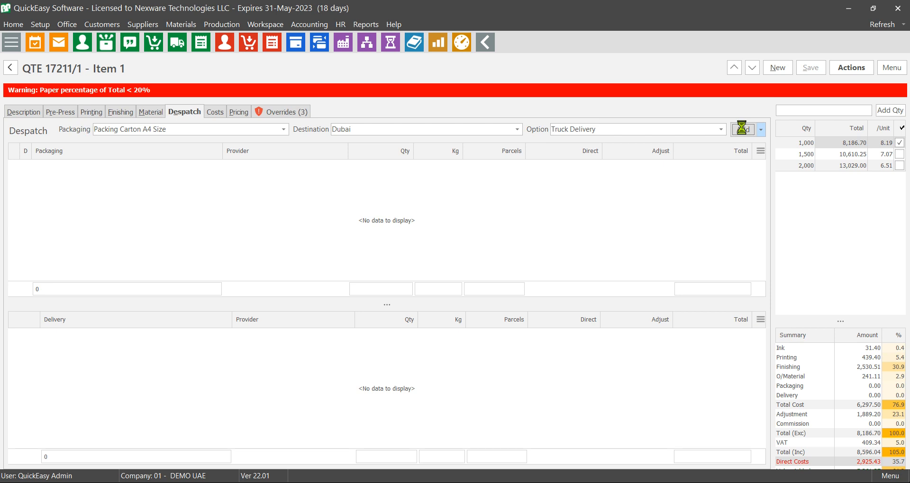
- Set the Boxed Packing quantity per parcel to 15, then save and close its details
{"action": "double_click", "coordinate": [419, 173]}
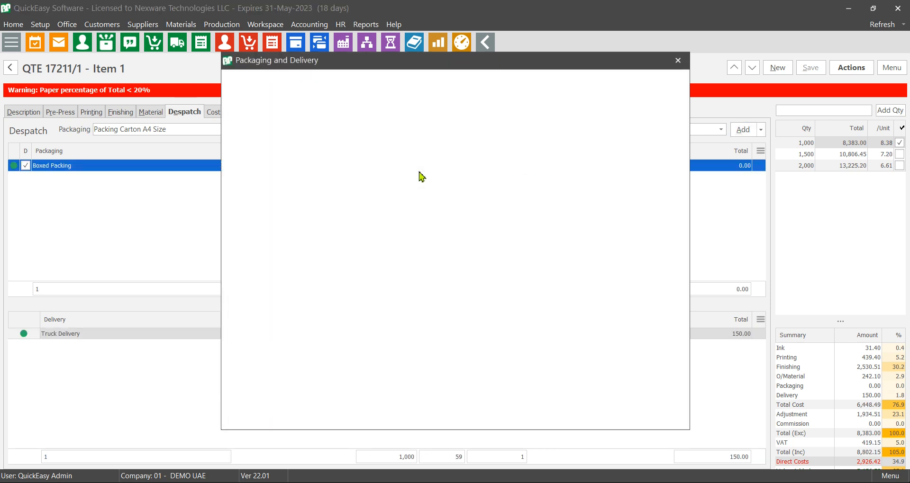
{"action": "left_click", "coordinate": [363, 285]}
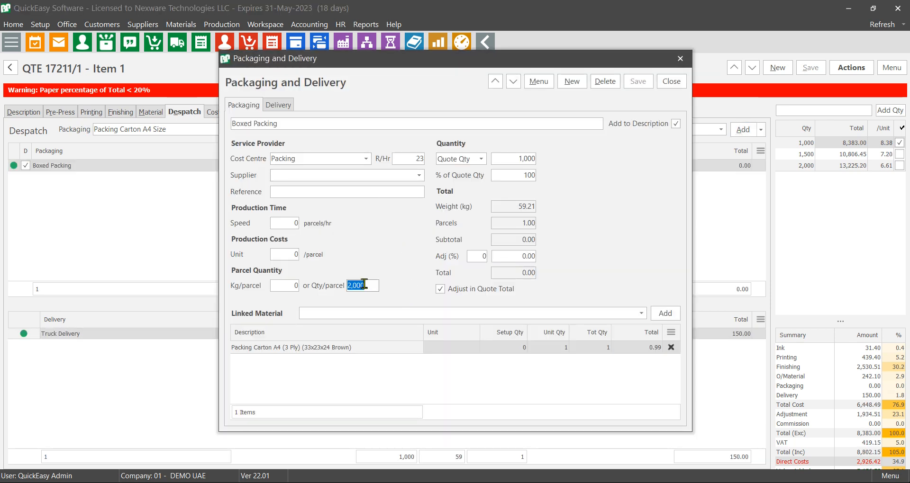
{"action": "type", "text": "15"}
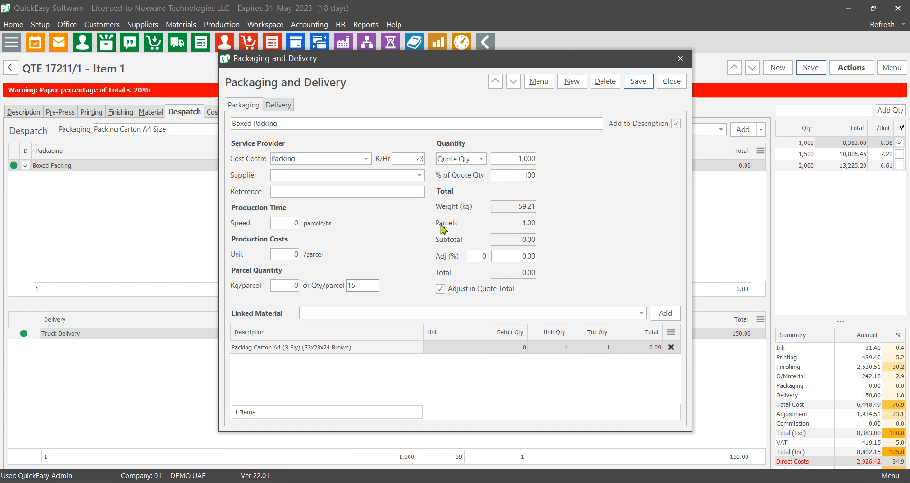
{"action": "left_click", "coordinate": [637, 82]}
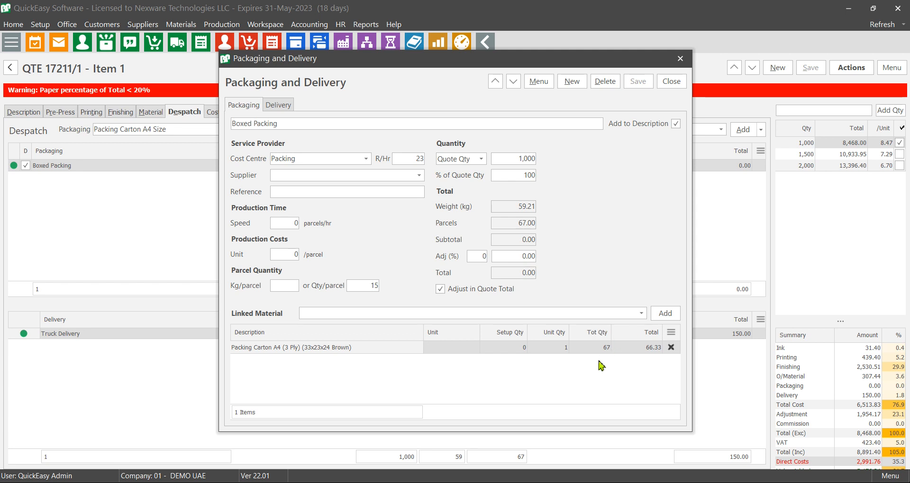
{"action": "left_click", "coordinate": [670, 82]}
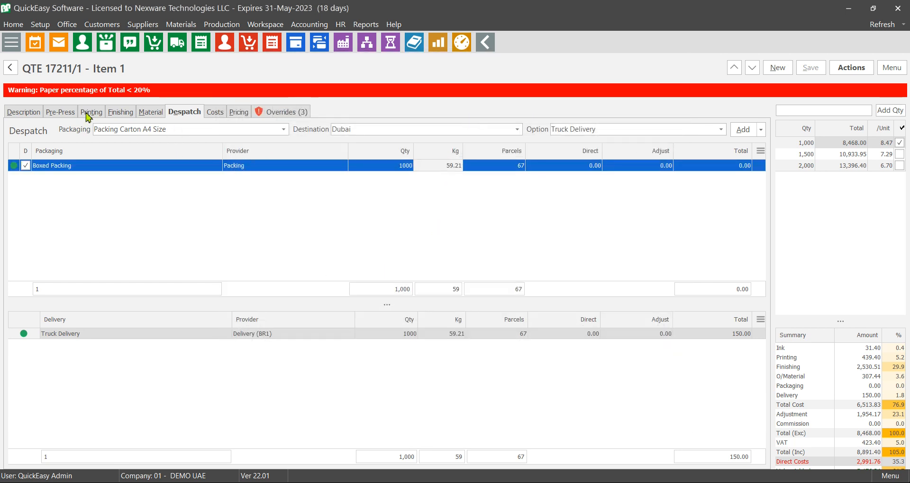
- Review the item's pre-press, printing, finishing and despatch entries
{"action": "left_click", "coordinate": [63, 114]}
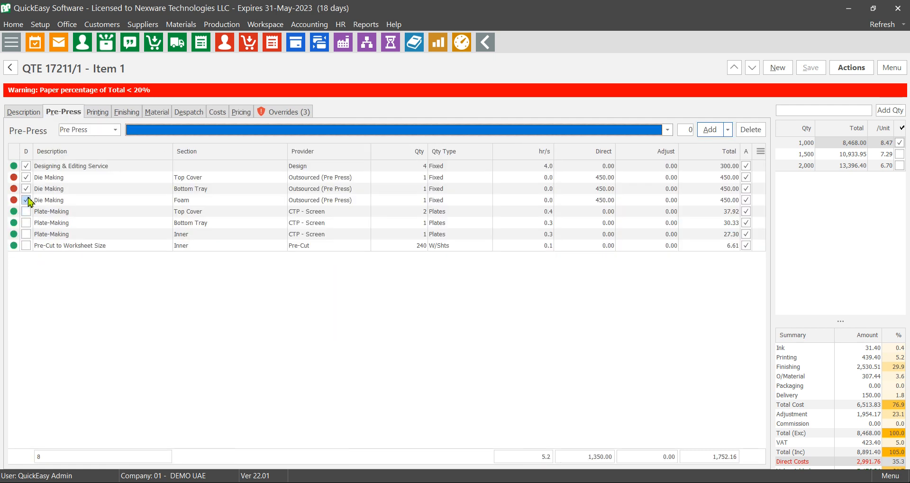
{"action": "left_click", "coordinate": [97, 113]}
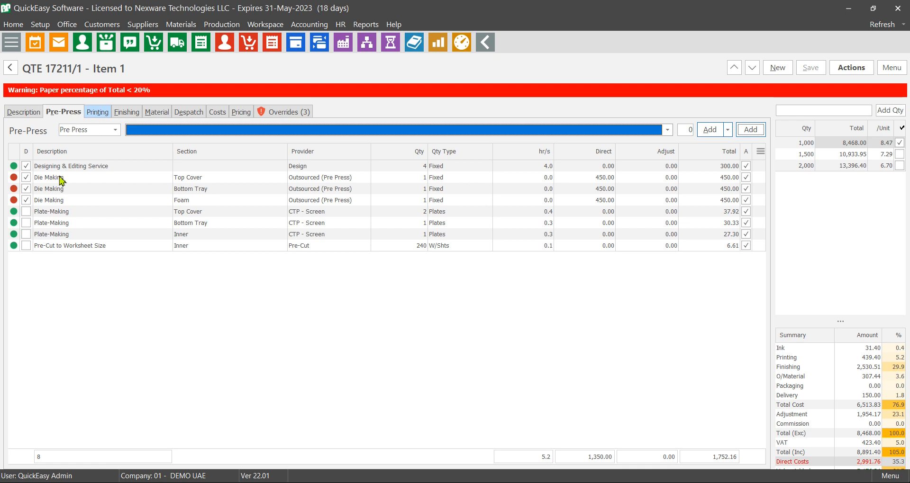
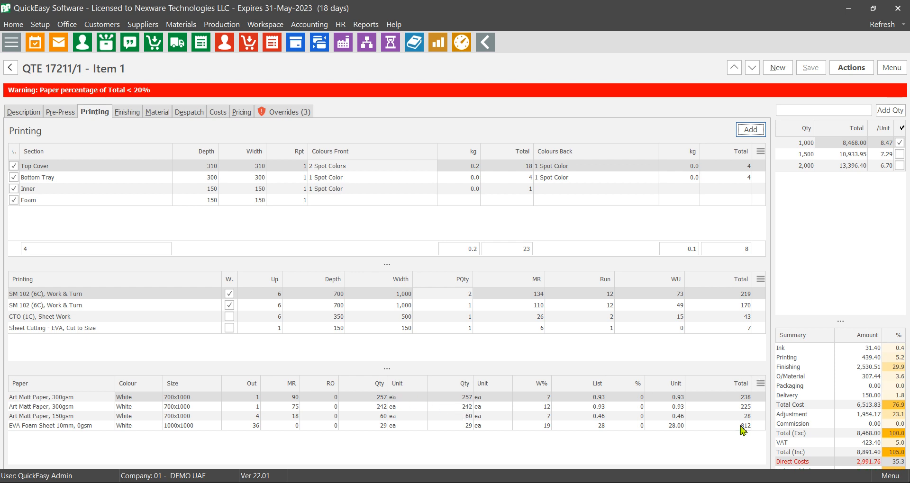
{"action": "left_click", "coordinate": [132, 113]}
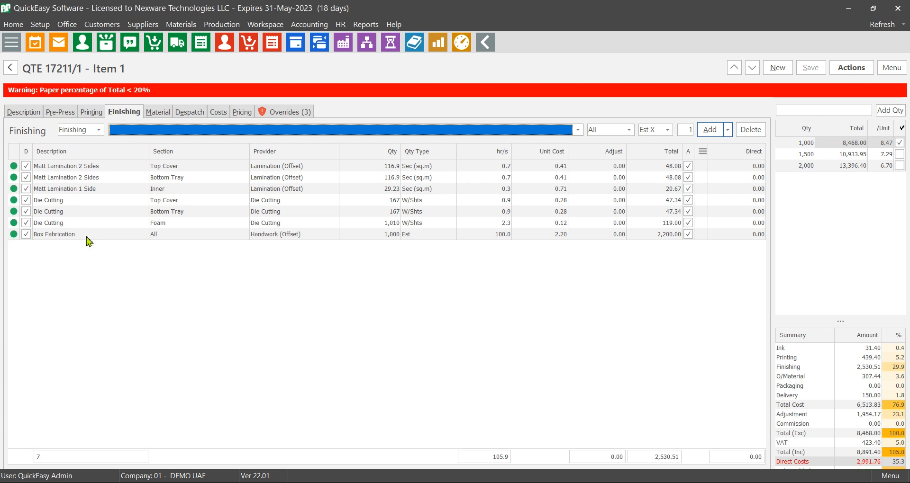
{"action": "left_click", "coordinate": [167, 118]}
{"action": "left_click", "coordinate": [192, 116]}
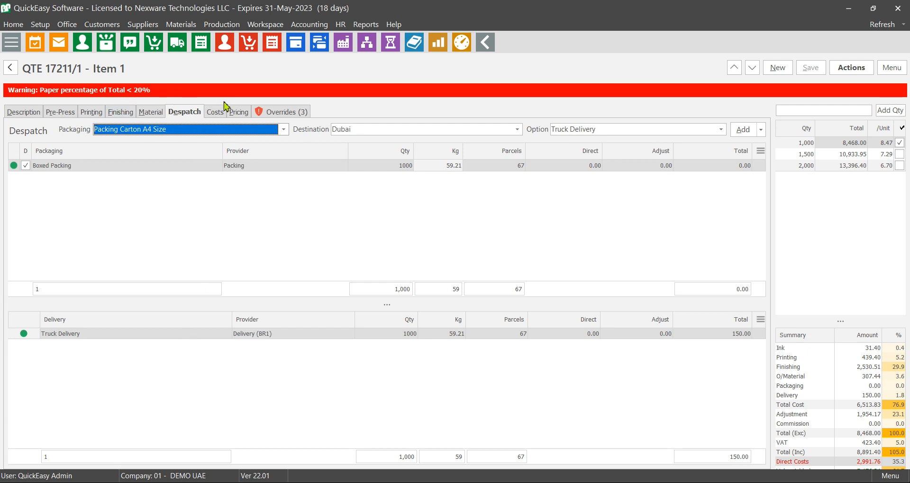
- Examine the pricing breakdown, comparing the cost and unit cost of the 1,000 and 1,500 quantities
{"action": "left_click", "coordinate": [238, 114]}
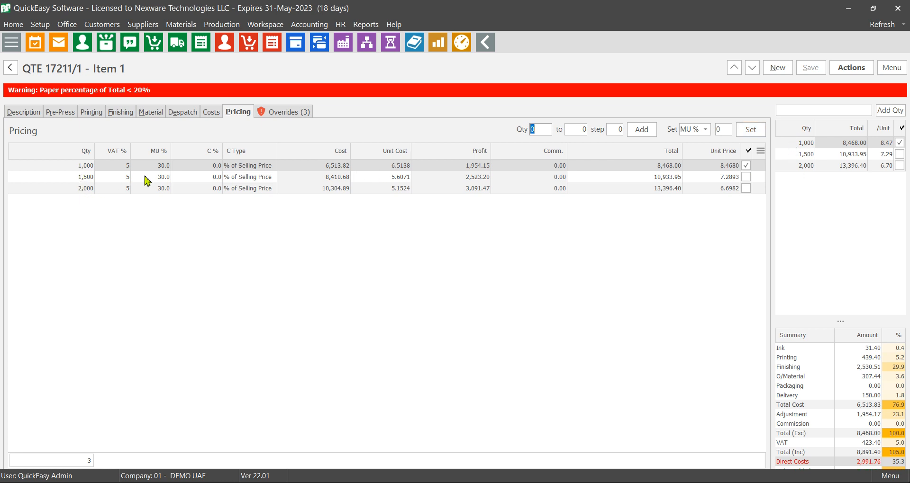
{"action": "left_click", "coordinate": [326, 168]}
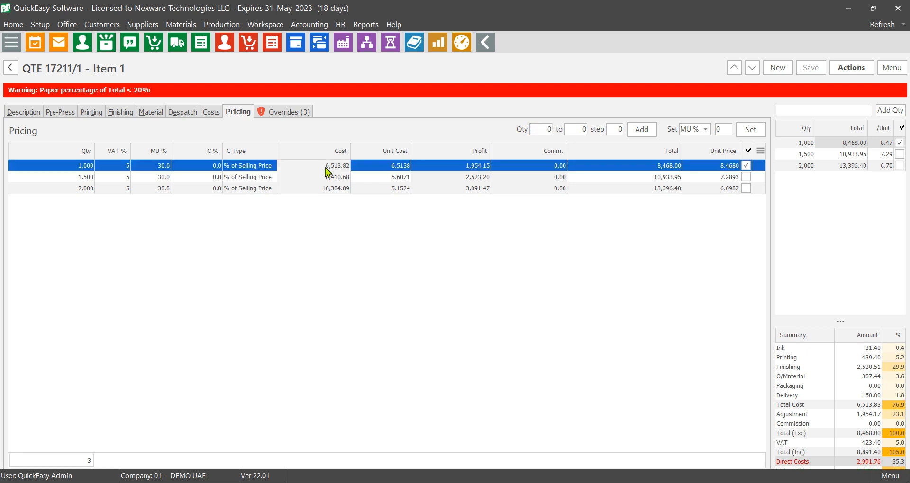
{"action": "left_click", "coordinate": [384, 171]}
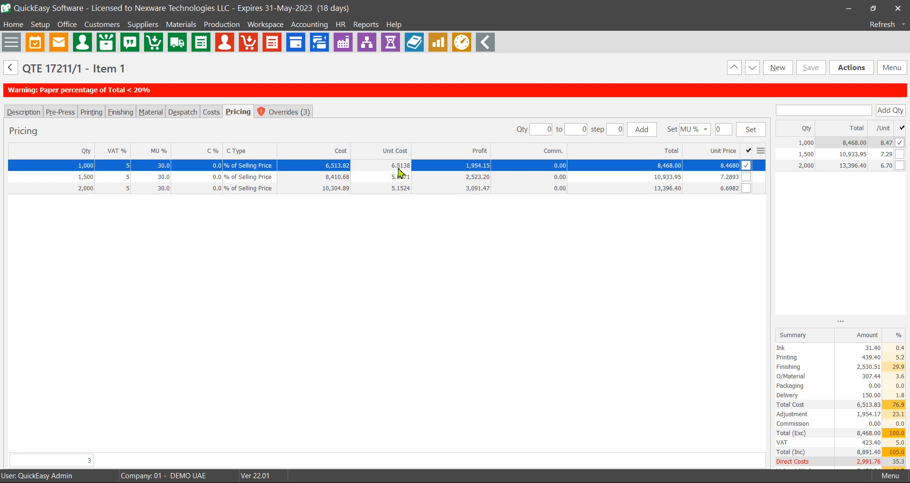
{"action": "left_click", "coordinate": [393, 180]}
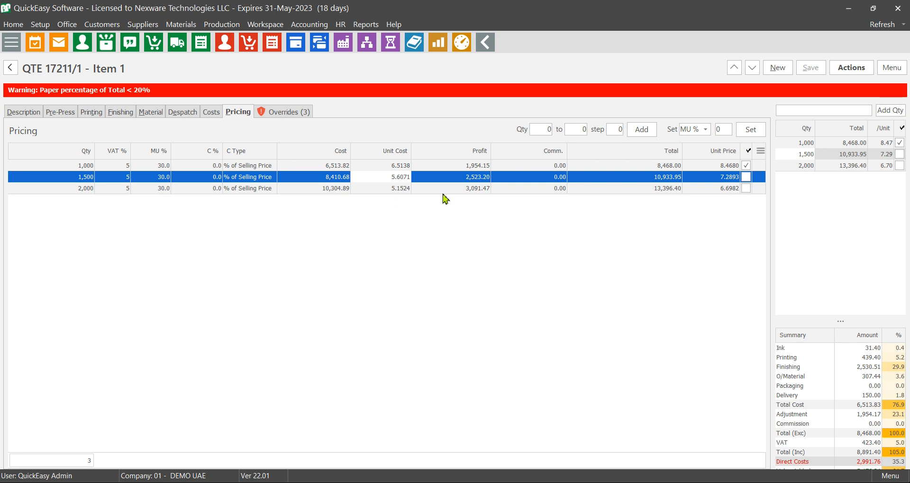
- Fix the total prices at 9,000, 10,500 and 13,200 for quantities 1,000, 1,500 and 2,000, and save with the price fixes kept
{"action": "left_click_drag", "start_coordinate": [683, 155], "coordinate": [657, 163]}
{"action": "left_click", "coordinate": [649, 166]}
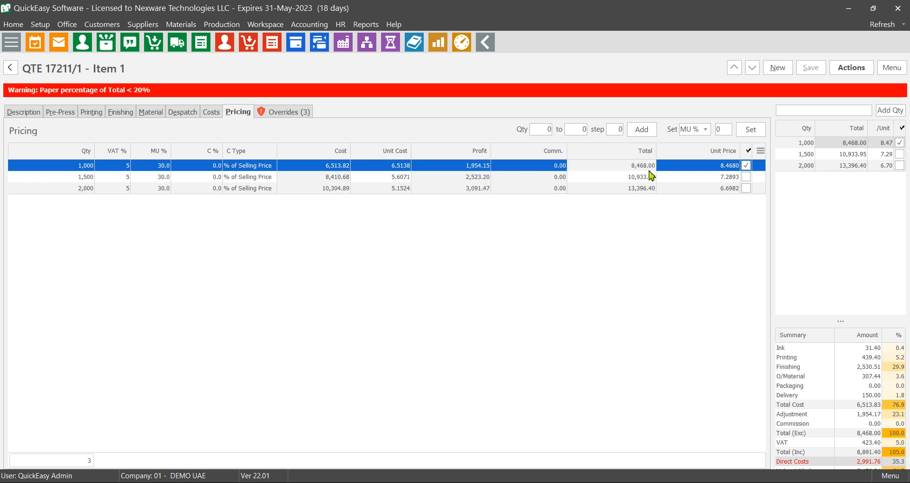
{"action": "type", "text": "9,000"}
{"action": "left_click", "coordinate": [641, 178]}
{"action": "type", "text": "10"}
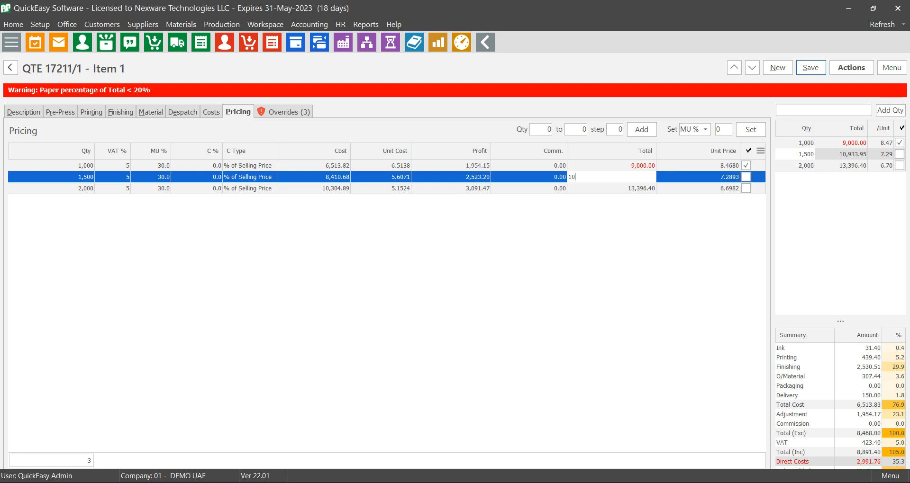
{"action": "type", "text": ",500"}
{"action": "left_click", "coordinate": [636, 188]}
{"action": "type", "text": "1"}
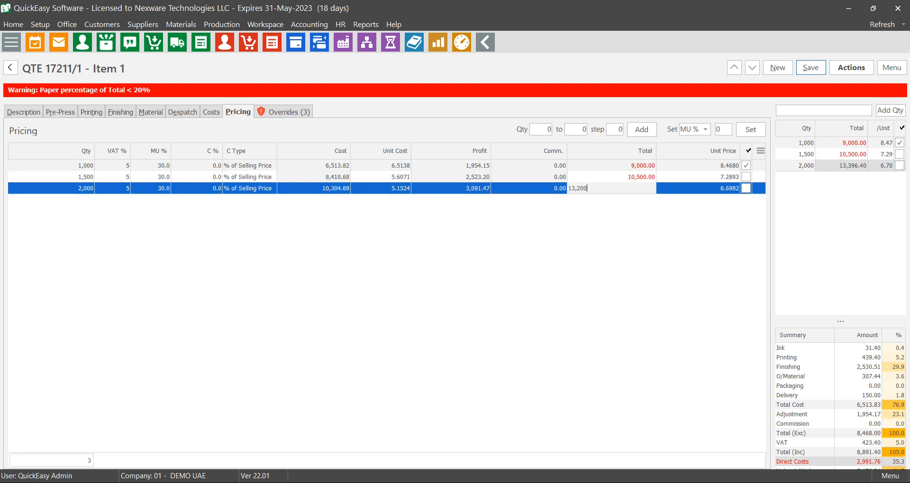
{"action": "type", "text": "3,200"}
{"action": "left_click", "coordinate": [809, 71]}
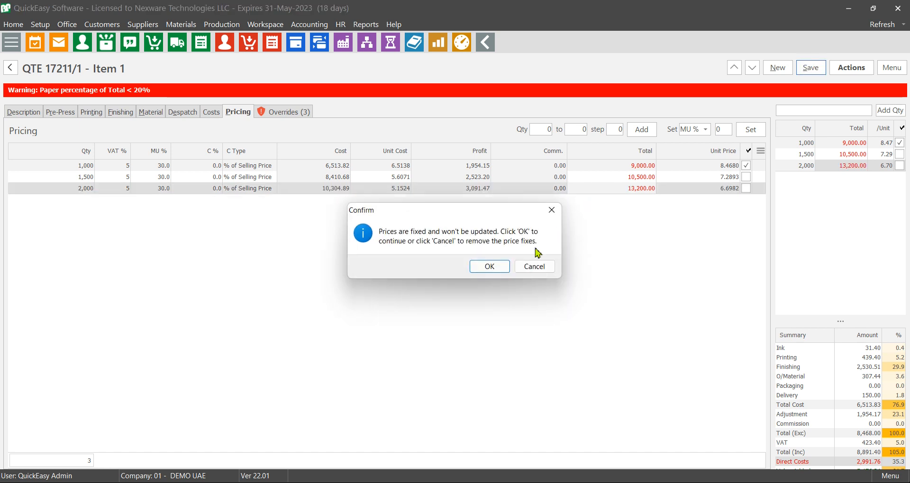
{"action": "left_click", "coordinate": [500, 269]}
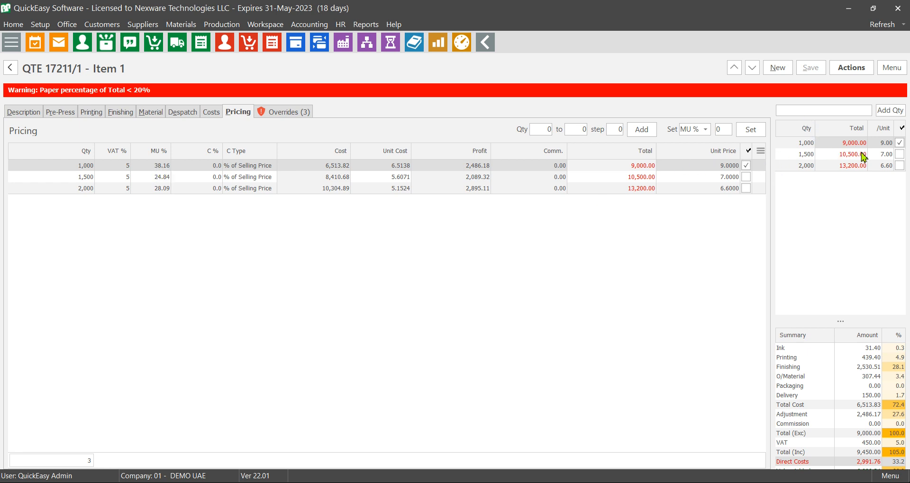
- Make 2,000 the selected quantity, save with the price fixes kept, and check its finishing and printing entries
{"action": "left_click", "coordinate": [899, 155]}
{"action": "left_click", "coordinate": [899, 165]}
{"action": "left_click", "coordinate": [819, 70]}
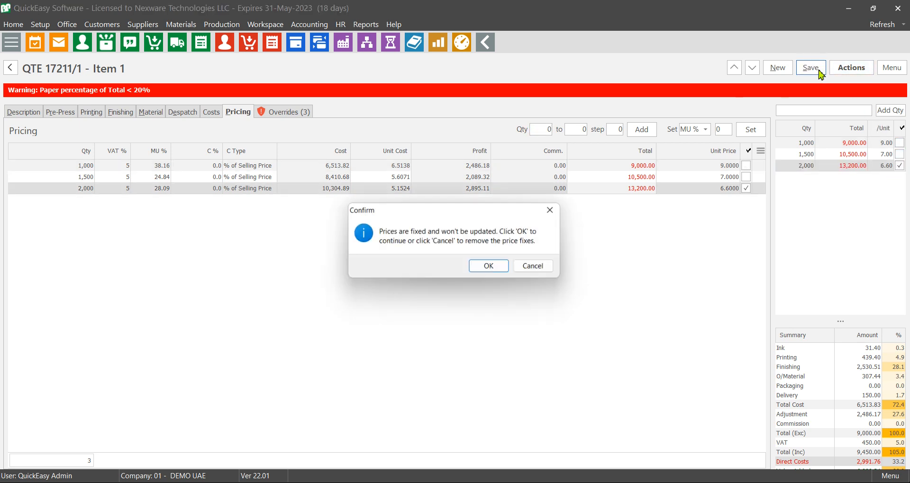
{"action": "left_click", "coordinate": [490, 265]}
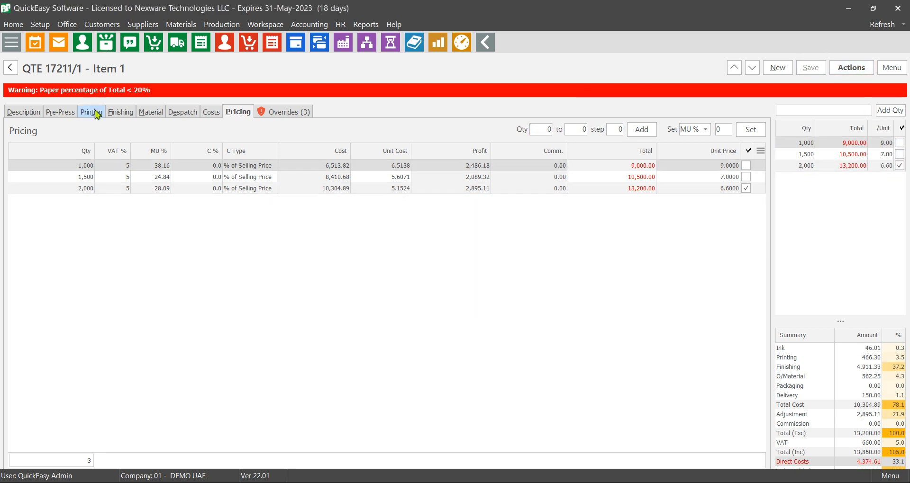
{"action": "left_click", "coordinate": [119, 113]}
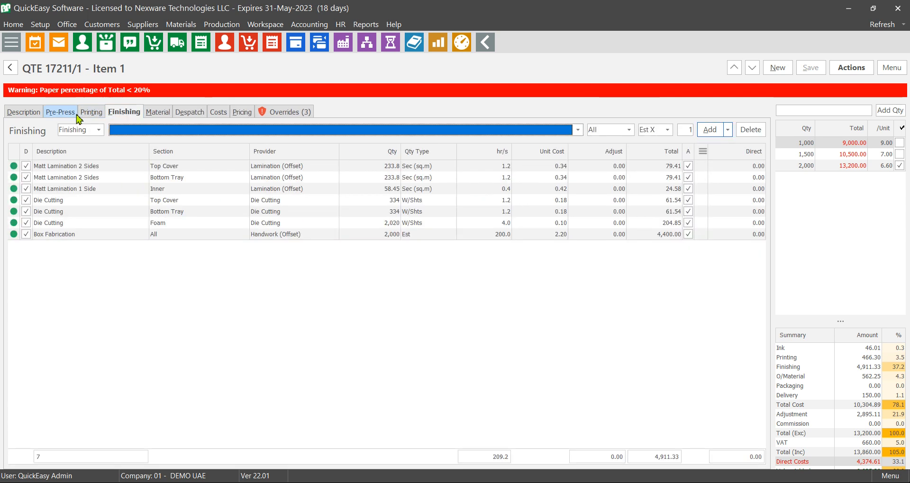
{"action": "left_click", "coordinate": [75, 113]}
{"action": "left_click", "coordinate": [82, 114]}
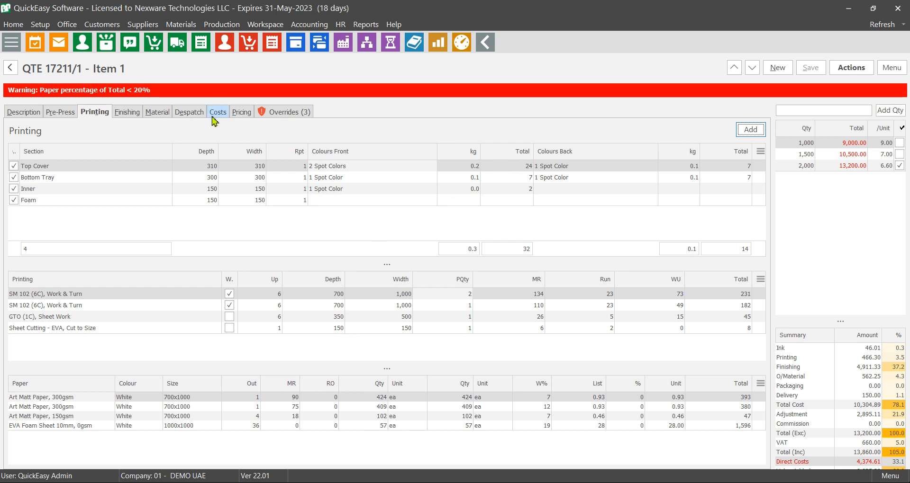
{"action": "left_click", "coordinate": [240, 113]}
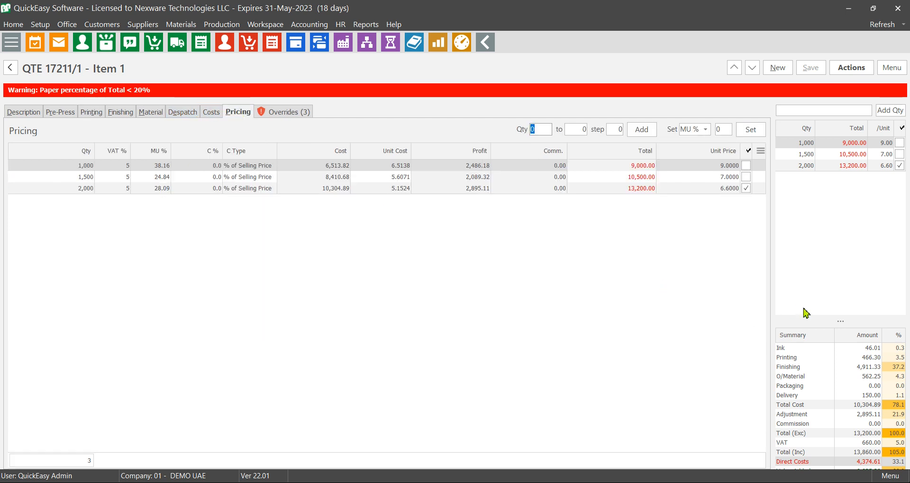
- Add a quantity of 5,000 to the item and save to calculate its pricing, keeping the existing price fixes
{"action": "left_click", "coordinate": [840, 112]}
{"action": "type", "text": "5,000"}
{"action": "left_click", "coordinate": [890, 110]}
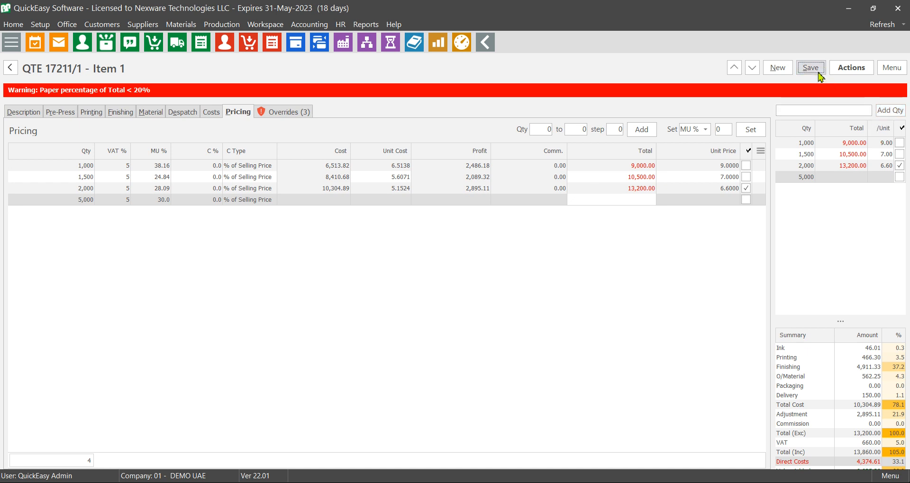
{"action": "left_click", "coordinate": [811, 69]}
{"action": "left_click", "coordinate": [488, 267]}
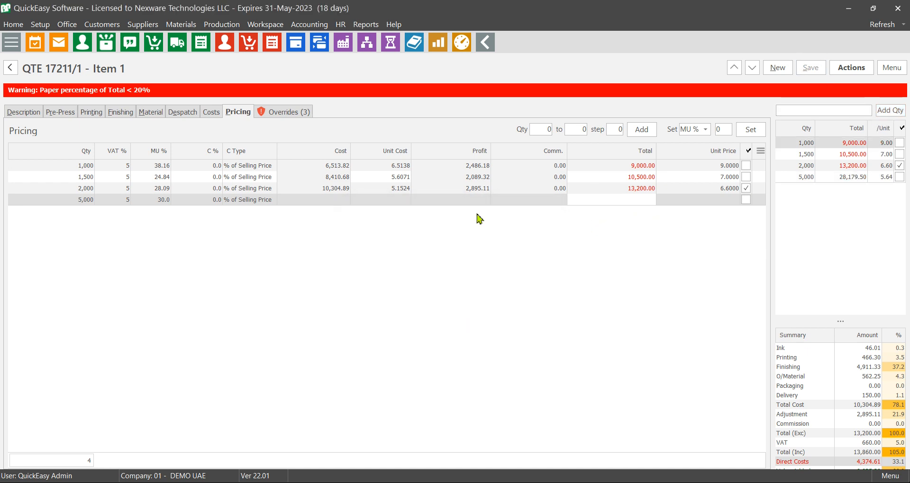
{"action": "left_click", "coordinate": [327, 203]}
- Make 5,000 the selected quantity, save with the price fixes kept, and check its printing entries
{"action": "left_click", "coordinate": [898, 177]}
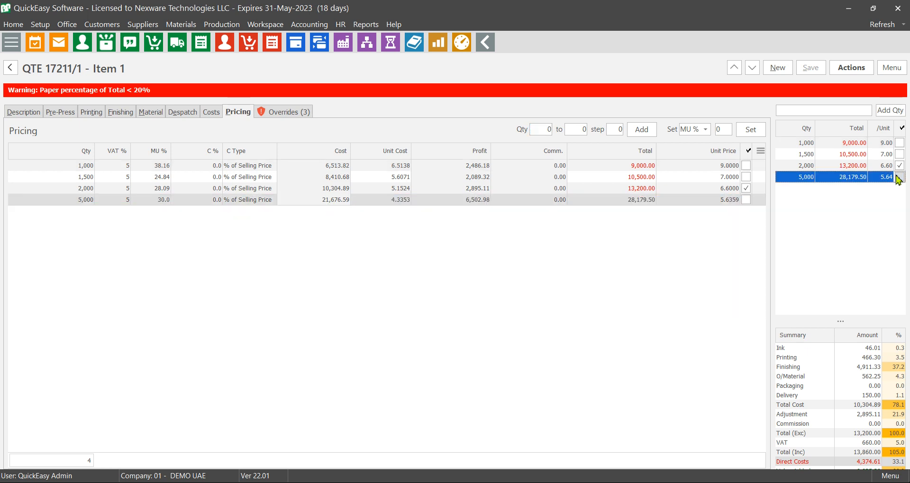
{"action": "left_click", "coordinate": [809, 69]}
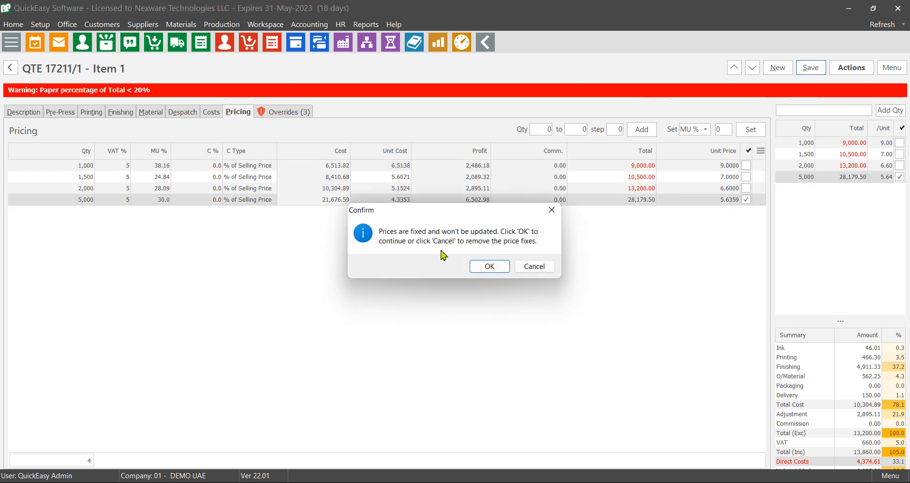
{"action": "left_click", "coordinate": [491, 265]}
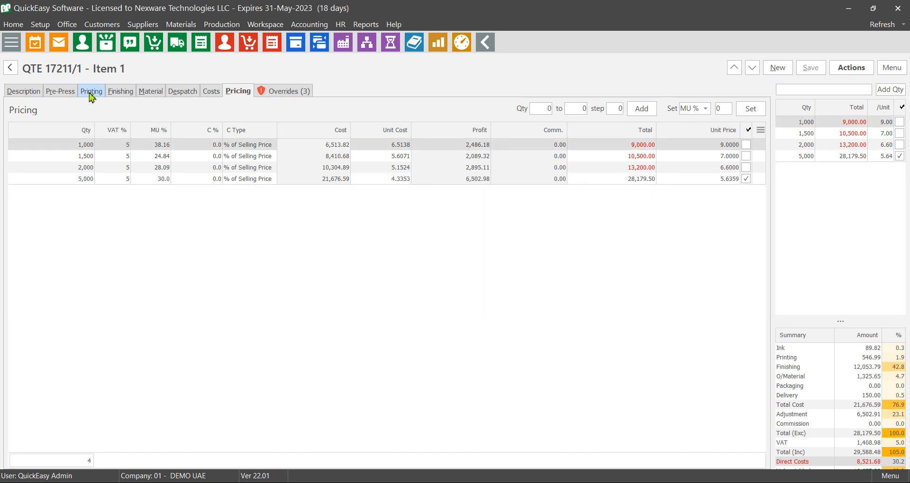
{"action": "left_click", "coordinate": [92, 94]}
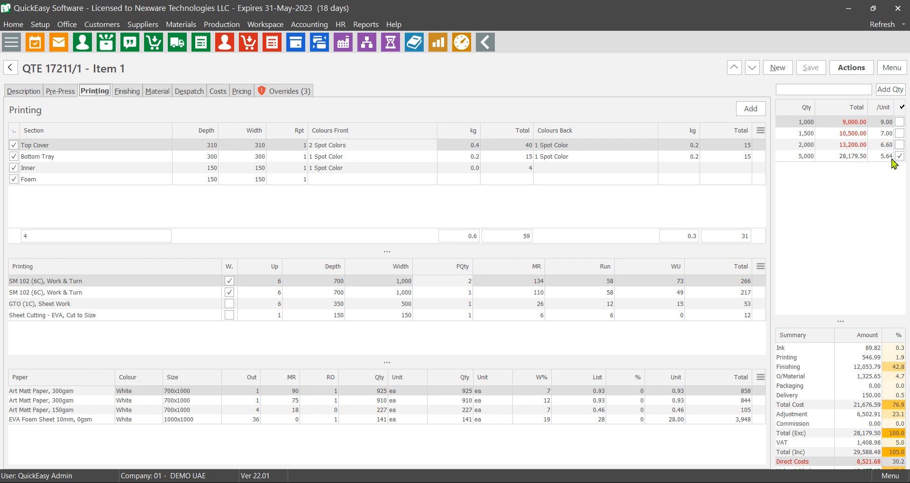
{"action": "left_click", "coordinate": [241, 93]}
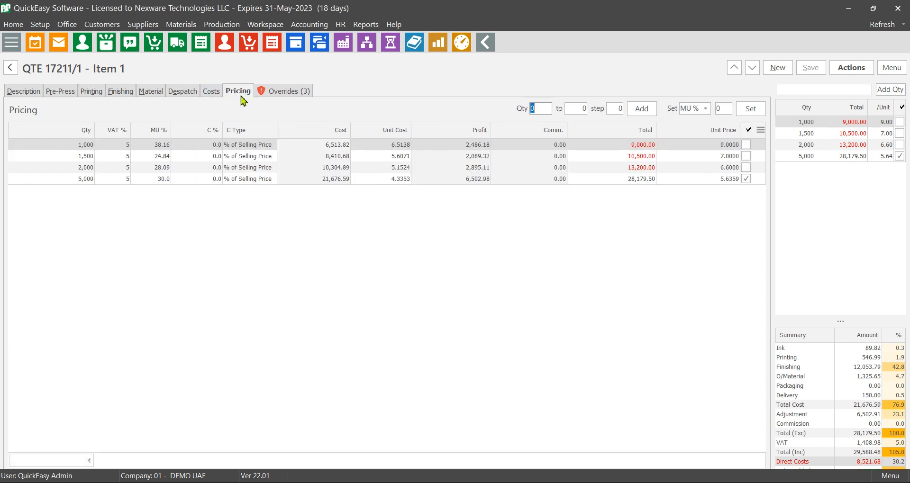
- Examine the full cost summary for 5,000 units, from pre-press through adjustment and VAT to direct costs and value added
{"action": "left_click_drag", "start_coordinate": [841, 323], "coordinate": [841, 190]}
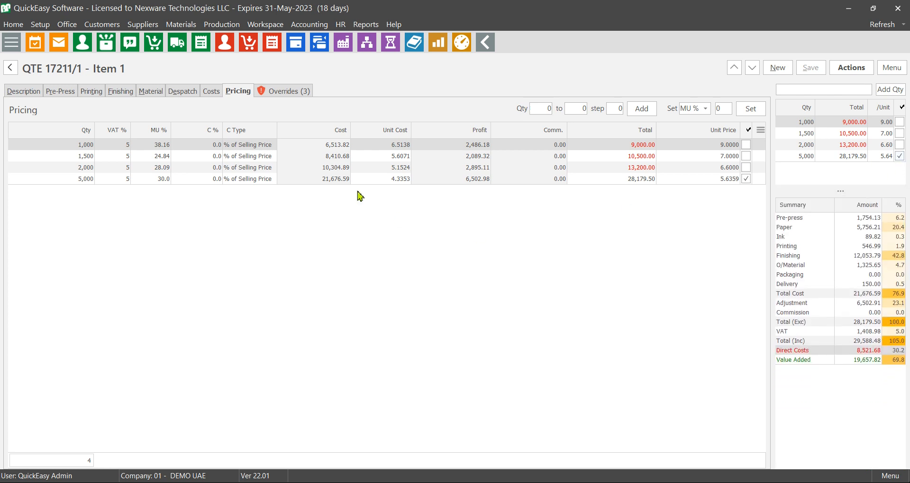
{"action": "left_click", "coordinate": [336, 182]}
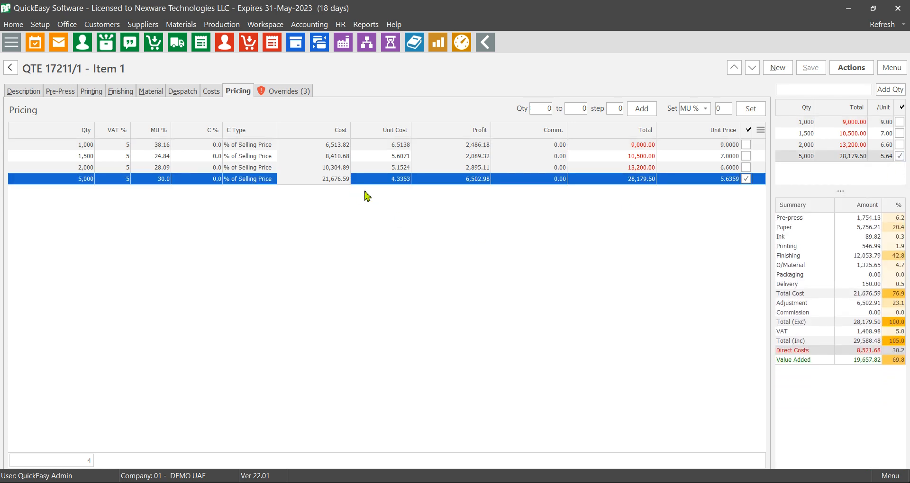
{"action": "left_click", "coordinate": [796, 220]}
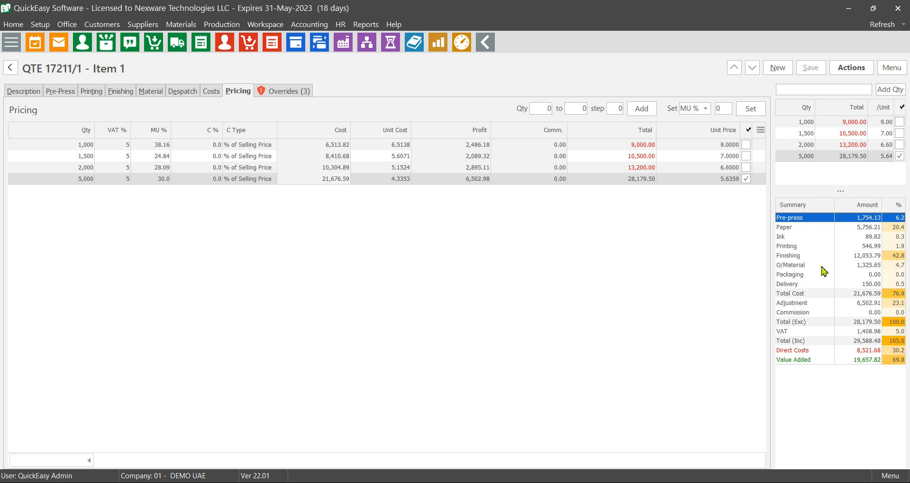
{"action": "left_click", "coordinate": [818, 295]}
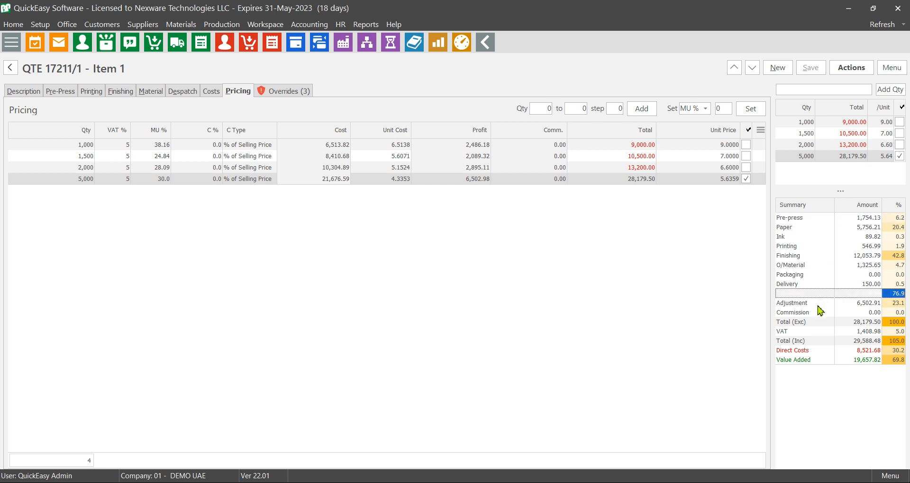
{"action": "left_click", "coordinate": [820, 304]}
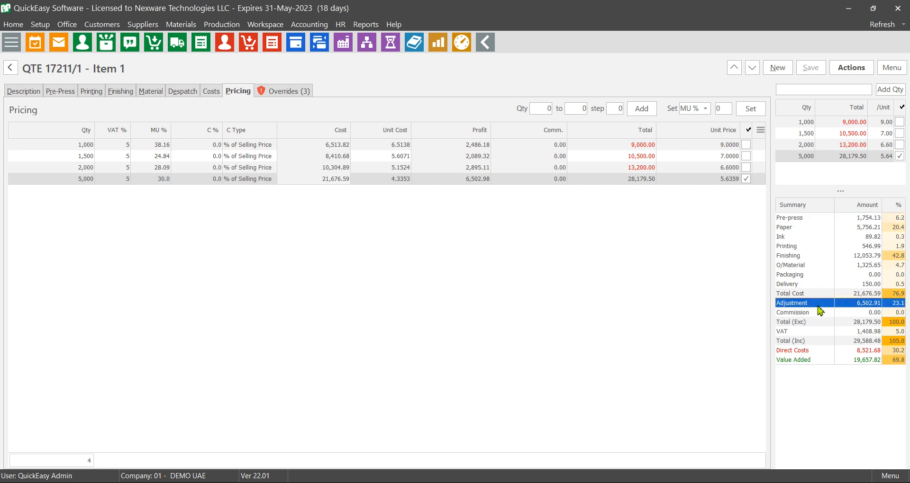
{"action": "left_click", "coordinate": [861, 324]}
{"action": "left_click", "coordinate": [858, 333]}
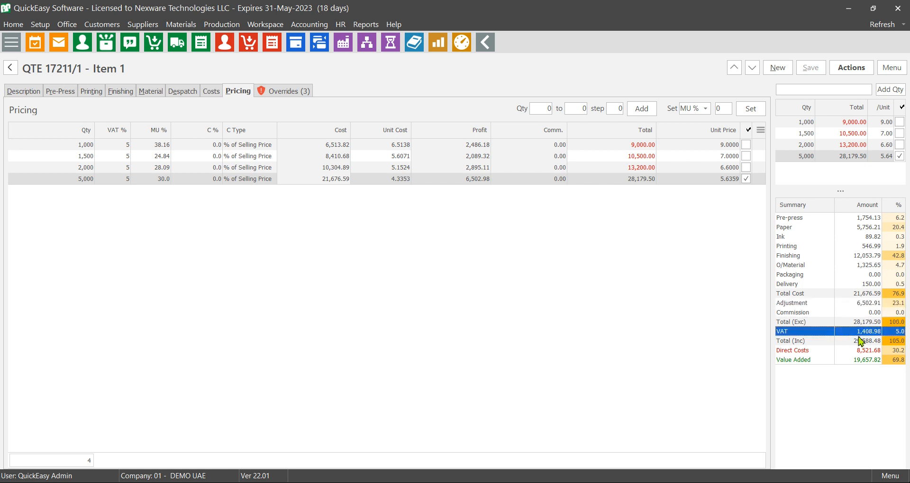
{"action": "left_click", "coordinate": [858, 341]}
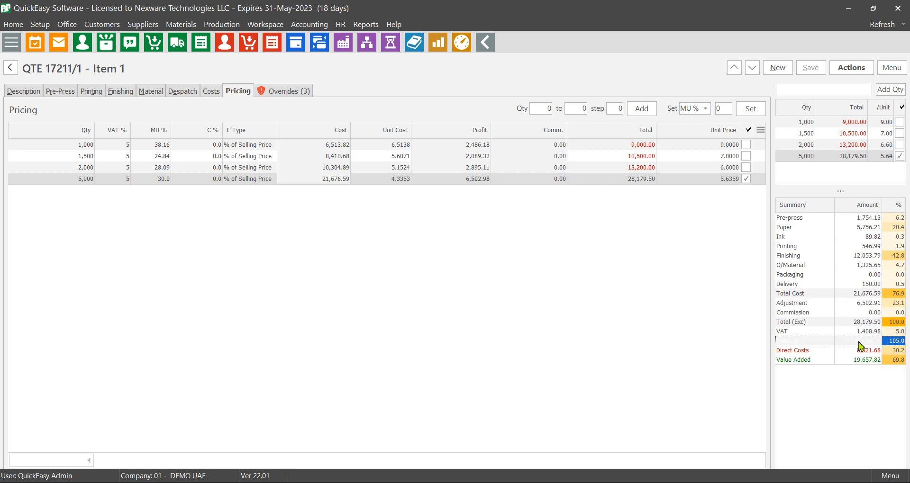
{"action": "left_click", "coordinate": [804, 333]}
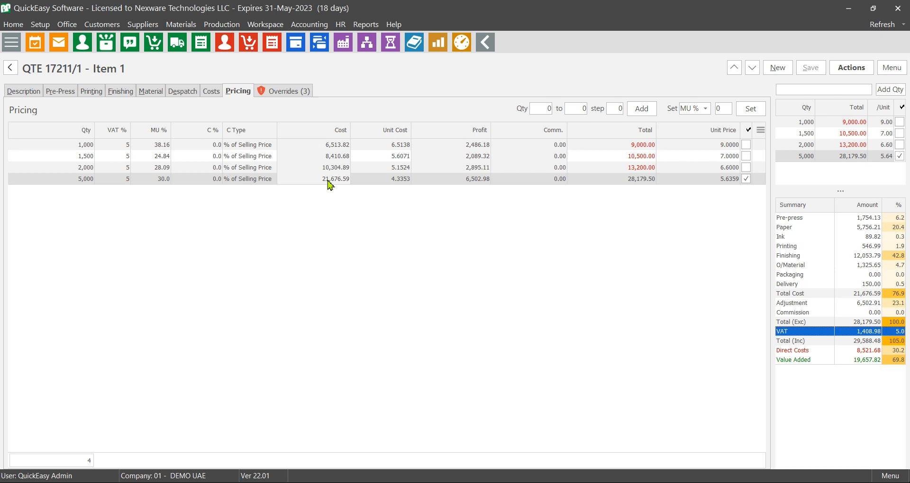
{"action": "left_click", "coordinate": [871, 351]}
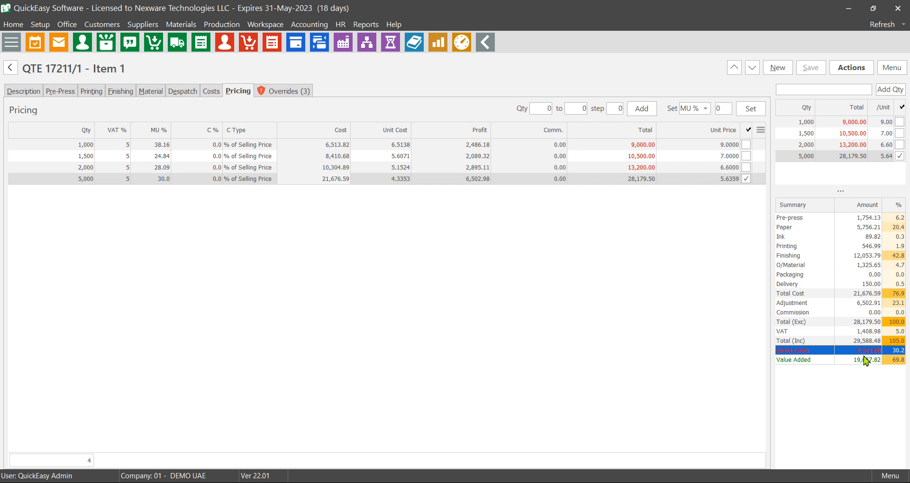
{"action": "left_click", "coordinate": [332, 182]}
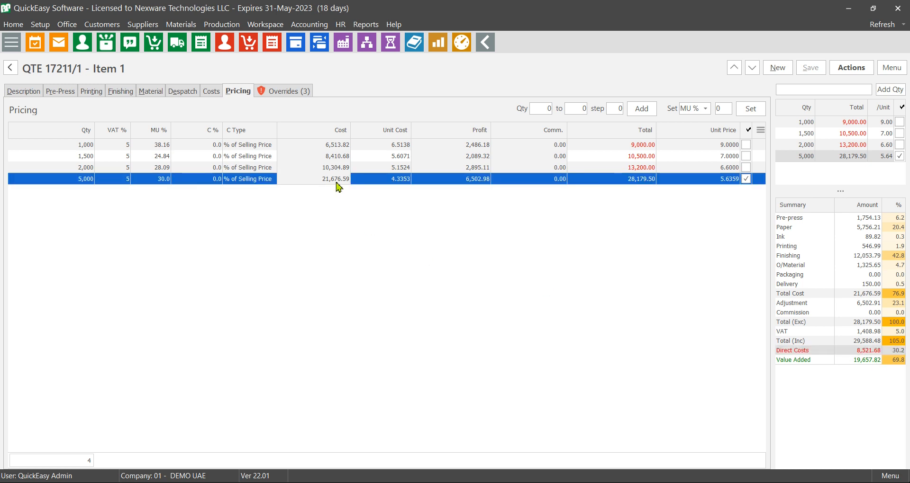
{"action": "left_click", "coordinate": [835, 351]}
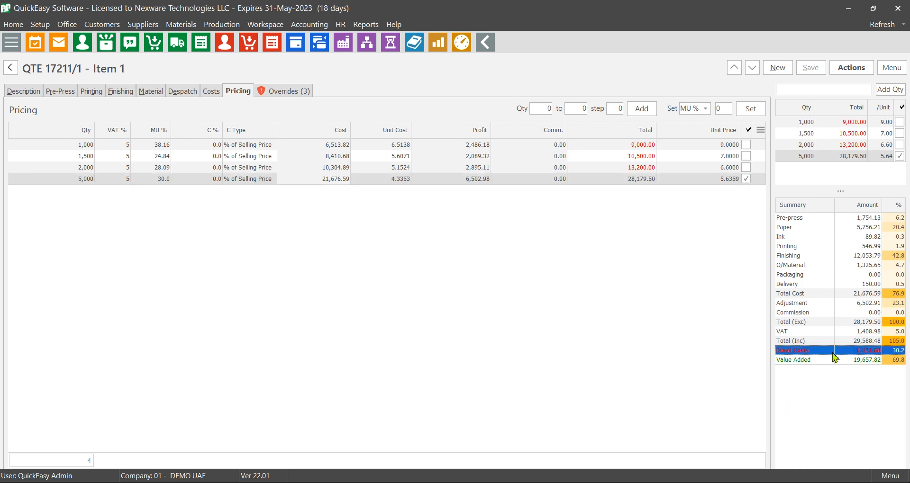
{"action": "left_click", "coordinate": [848, 360]}
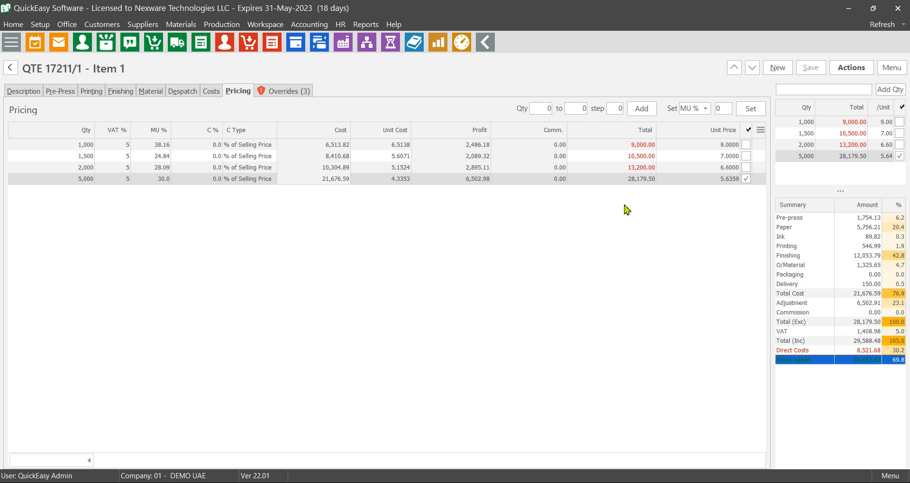
{"action": "left_click", "coordinate": [636, 183]}
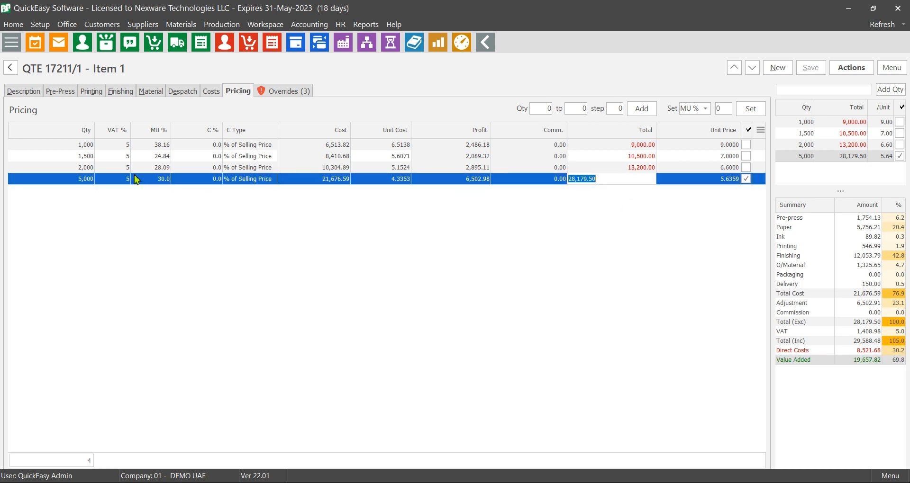
- Return to the quotation and approve the pending sales rep approval in its checklist
{"action": "left_click", "coordinate": [12, 68]}
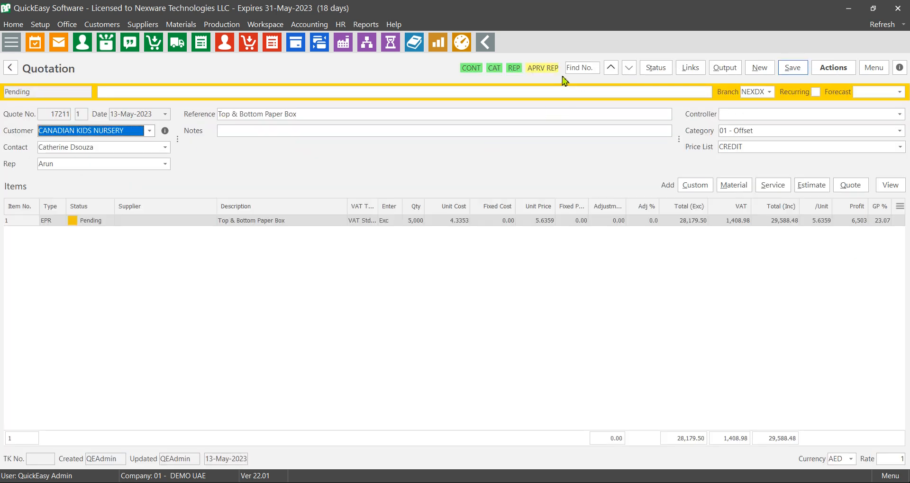
{"action": "left_click", "coordinate": [540, 72]}
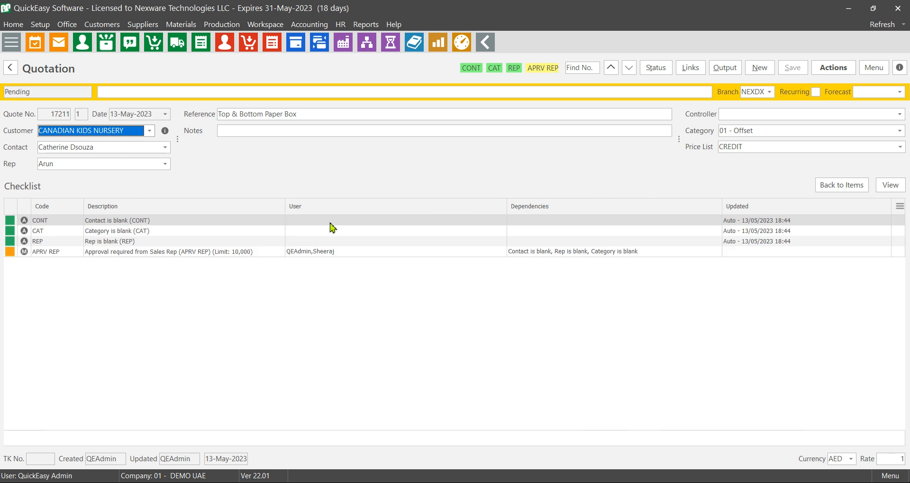
{"action": "right_click", "coordinate": [344, 254]}
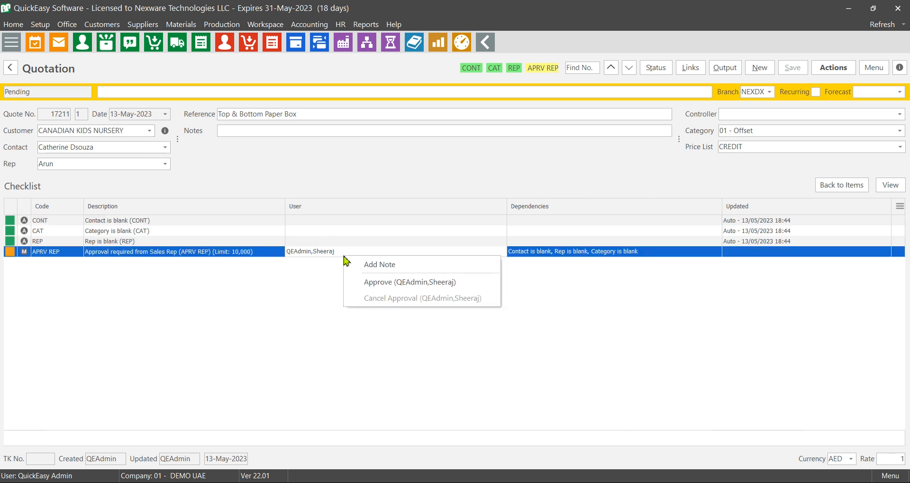
{"action": "left_click", "coordinate": [369, 284]}
- Show the quotation's items again and set the quotation status to Complete
{"action": "left_click", "coordinate": [890, 185]}
{"action": "left_click", "coordinate": [869, 200]}
{"action": "left_click", "coordinate": [652, 69]}
{"action": "left_click", "coordinate": [655, 102]}
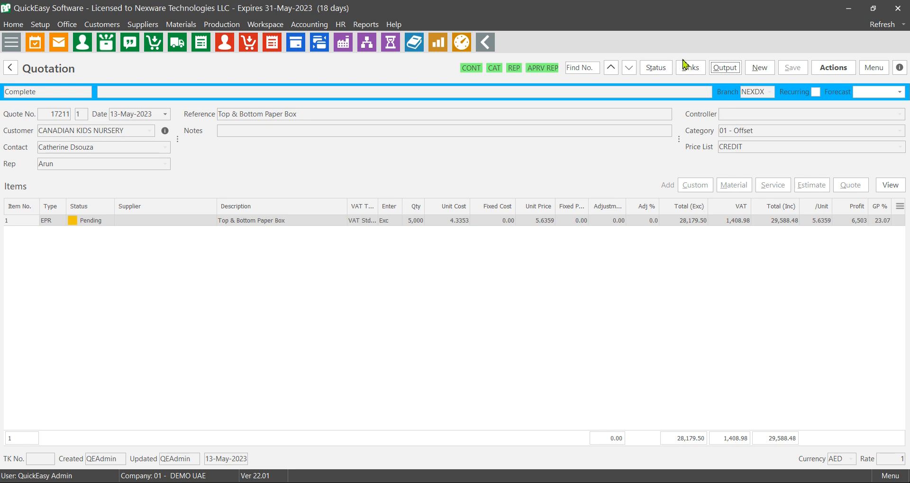
- Preview the quotation with the Quotation (MQO) template, review the item specifications and quantity prices, and close the preview
{"action": "left_click", "coordinate": [720, 69]}
{"action": "key", "text": "Return"}
{"action": "left_click", "coordinate": [728, 71]}
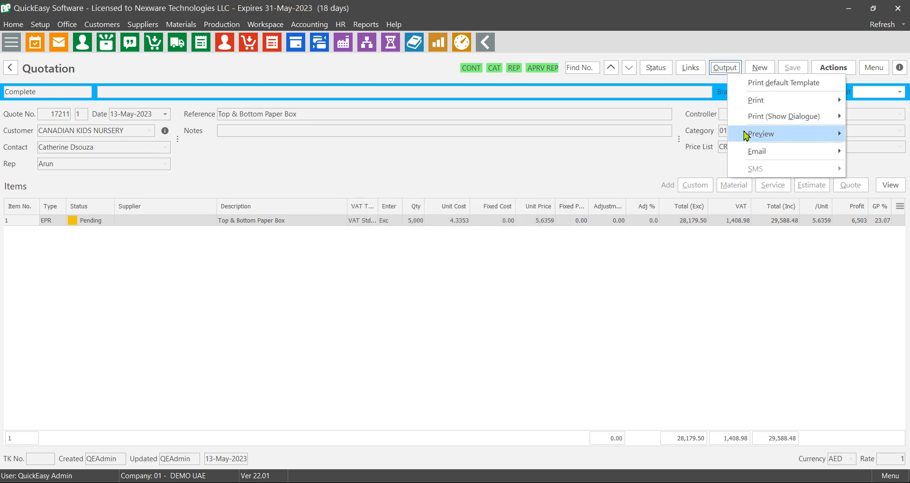
{"action": "mouse_move", "coordinate": [758, 134]}
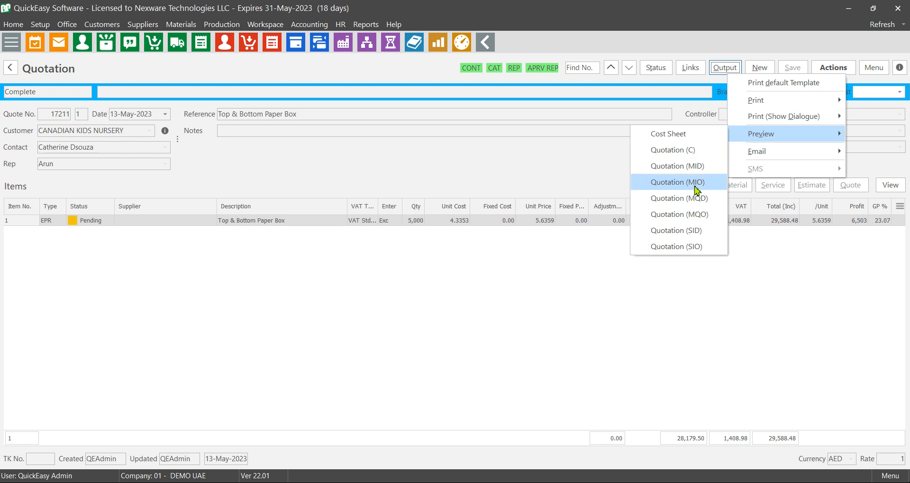
{"action": "left_click", "coordinate": [698, 216]}
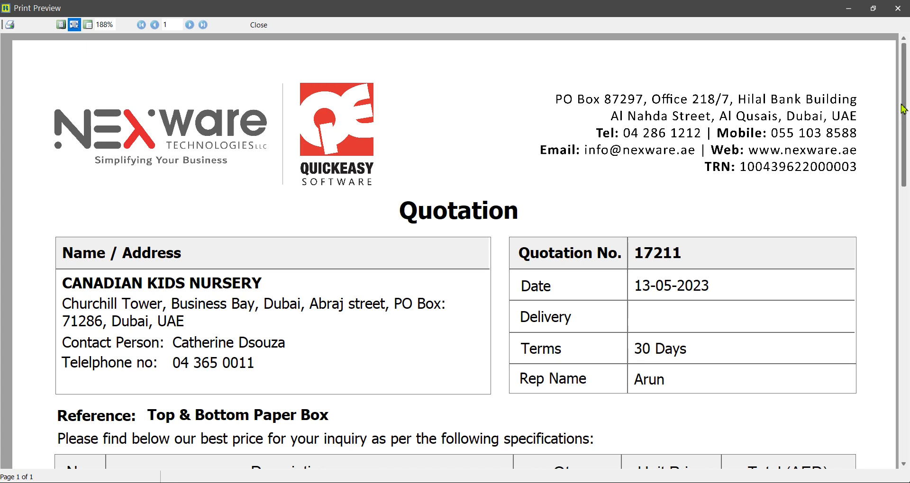
{"action": "scroll", "coordinate": [903, 142], "scroll_direction": "down", "scroll_amount": 10}
{"action": "mouse_move", "coordinate": [897, 223]}
{"action": "left_mouse_down"}
{"action": "mouse_move", "coordinate": [897, 338]}
{"action": "mouse_move", "coordinate": [898, 217]}
{"action": "mouse_move", "coordinate": [898, 309]}
{"action": "mouse_move", "coordinate": [898, 238]}
{"action": "left_mouse_up"}
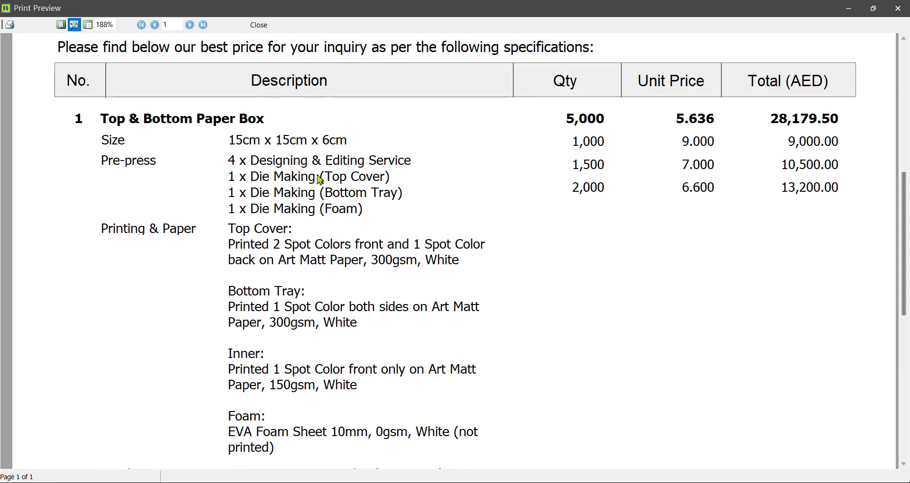
{"action": "left_click", "coordinate": [261, 25]}
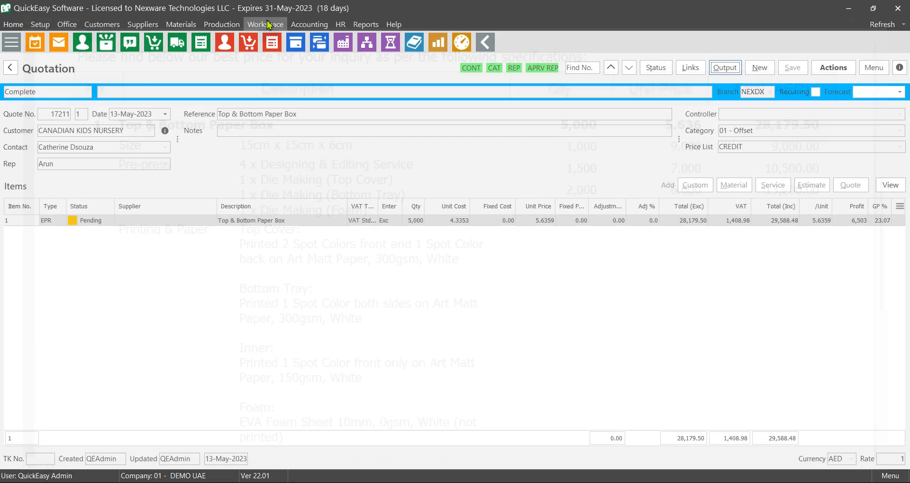
- Set the quotation status back to Pending so its item can be edited
{"action": "left_click", "coordinate": [656, 67]}
{"action": "left_click", "coordinate": [657, 98]}
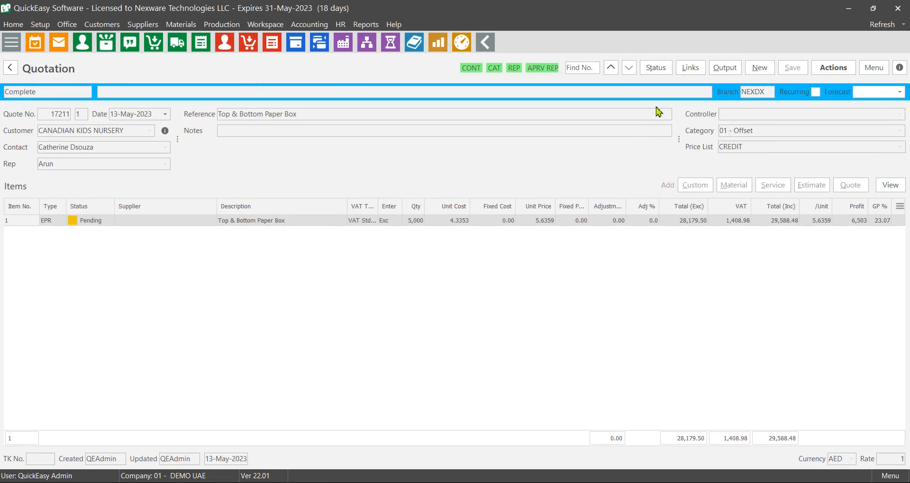
{"action": "left_click", "coordinate": [282, 220]}
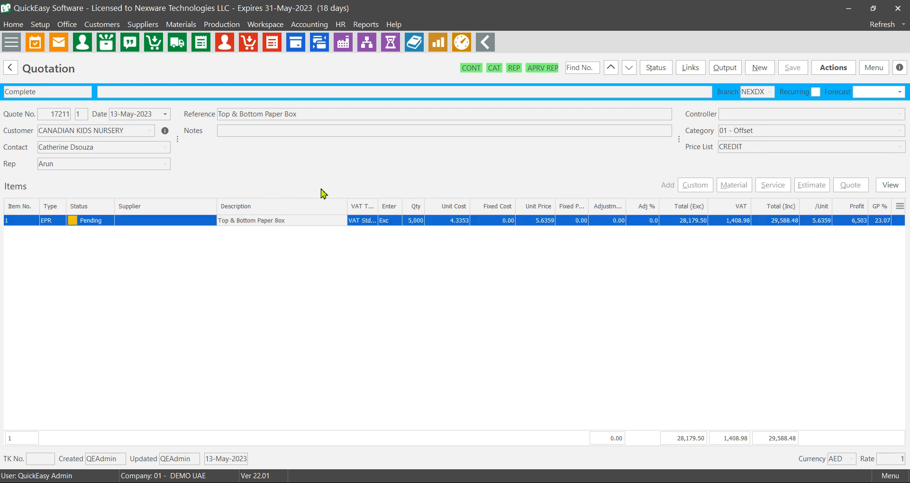
{"action": "left_click", "coordinate": [655, 67]}
{"action": "left_click", "coordinate": [654, 84]}
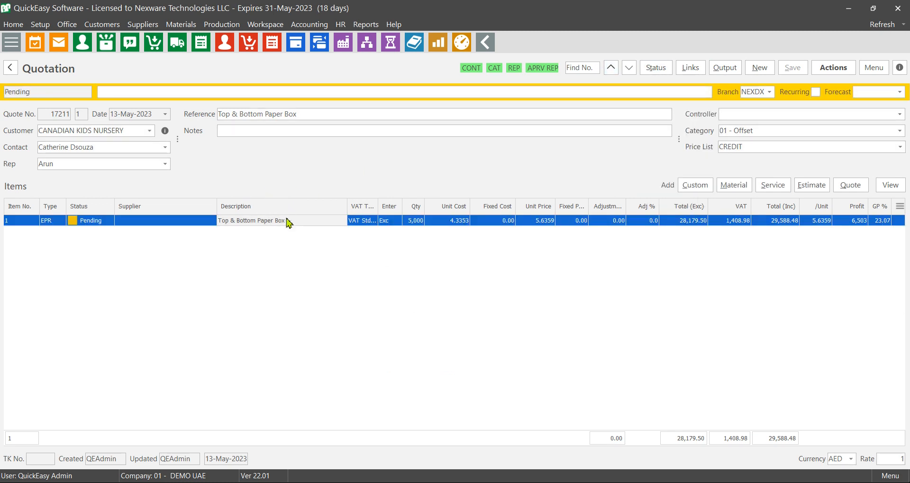
- Open the paper box item and exclude the Bottom Tray and Foam die making from the description in its pre-press entries
{"action": "double_click", "coordinate": [288, 222]}
{"action": "left_click", "coordinate": [73, 94]}
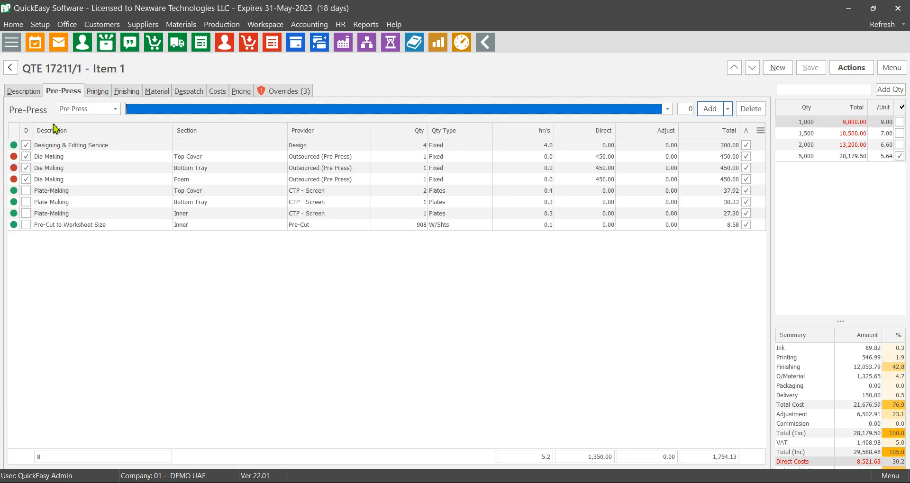
{"action": "left_click", "coordinate": [26, 157]}
{"action": "left_click", "coordinate": [26, 168]}
{"action": "left_click", "coordinate": [26, 167]}
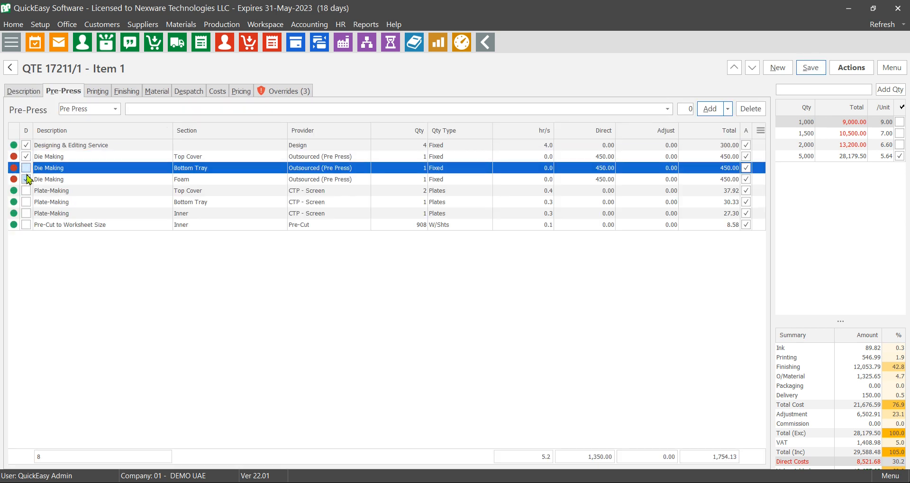
{"action": "left_click", "coordinate": [27, 179]}
{"action": "left_click", "coordinate": [27, 179]}
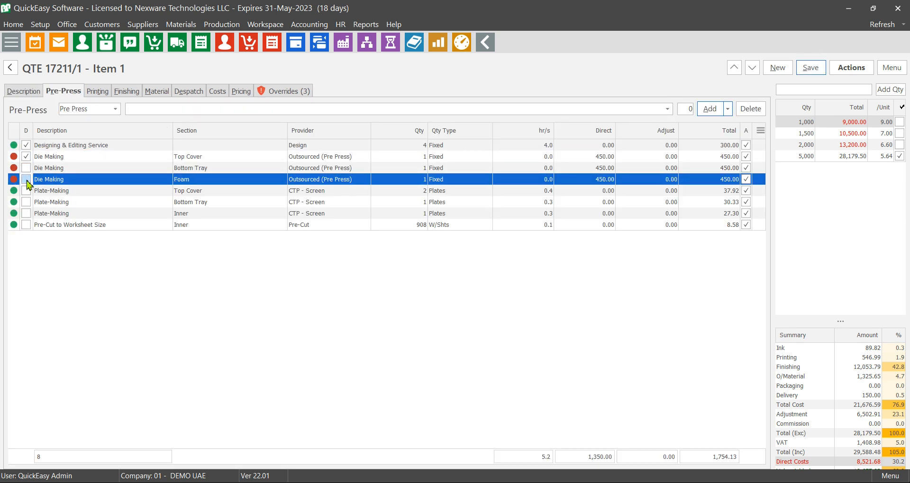
- Exclude Boxed Packing from the description in the despatch entries, keeping the price fixes, and check the material entries
{"action": "left_click", "coordinate": [196, 96]}
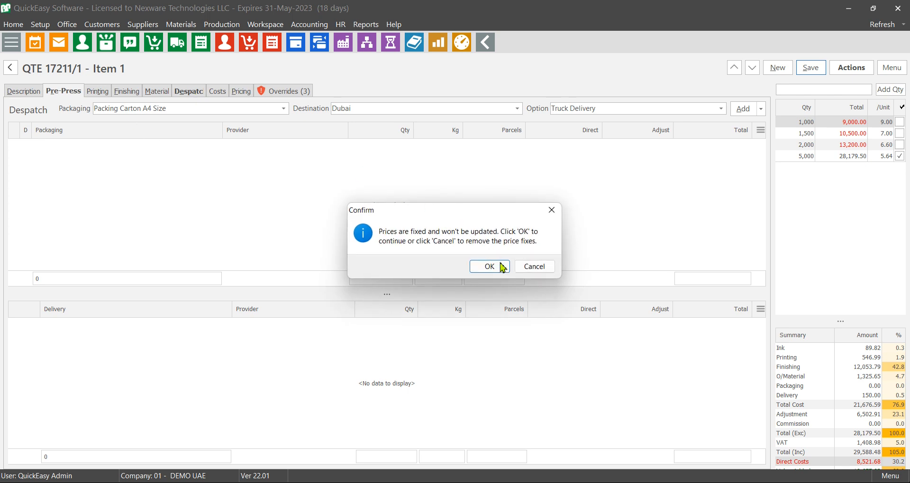
{"action": "left_click", "coordinate": [489, 267]}
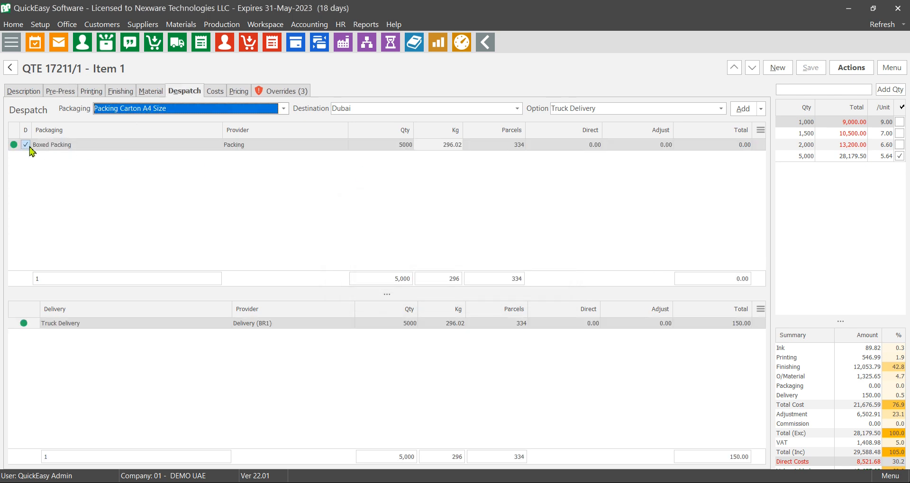
{"action": "left_click", "coordinate": [27, 145]}
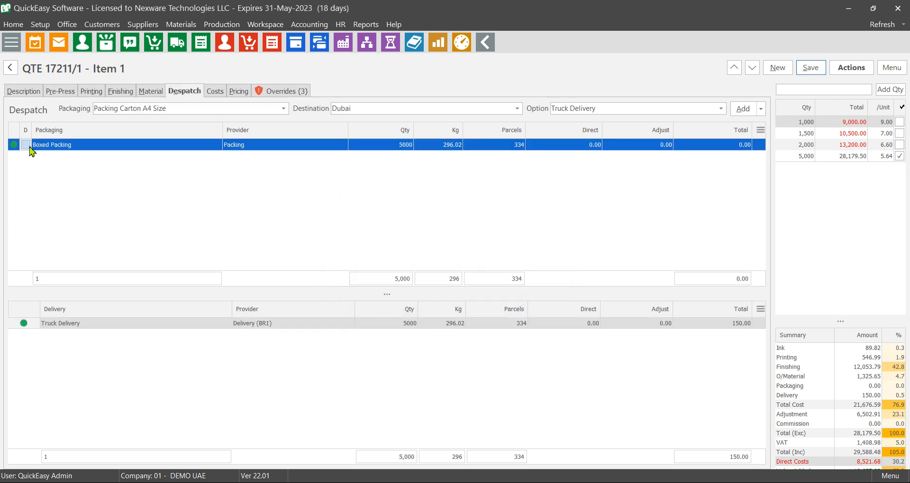
{"action": "left_click", "coordinate": [151, 91]}
{"action": "key", "text": "Return"}
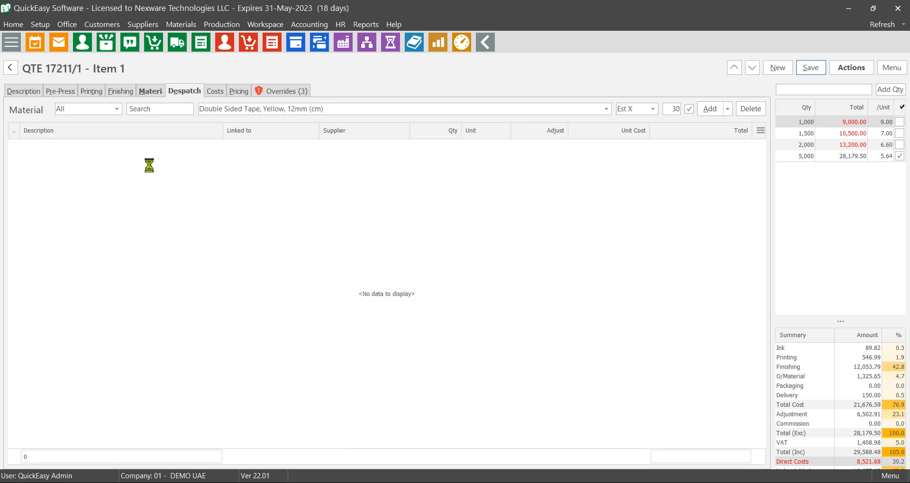
- Return to the quotation and set its status to Complete
{"action": "left_click", "coordinate": [14, 69]}
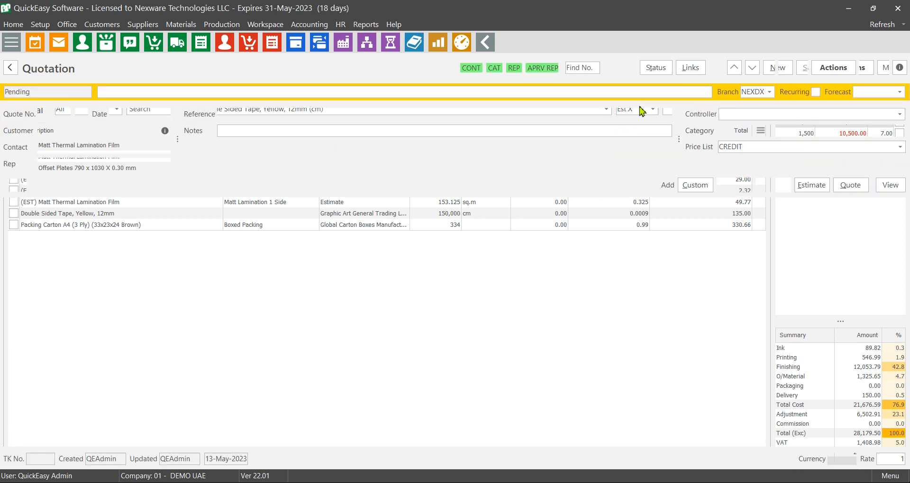
{"action": "left_click", "coordinate": [655, 71]}
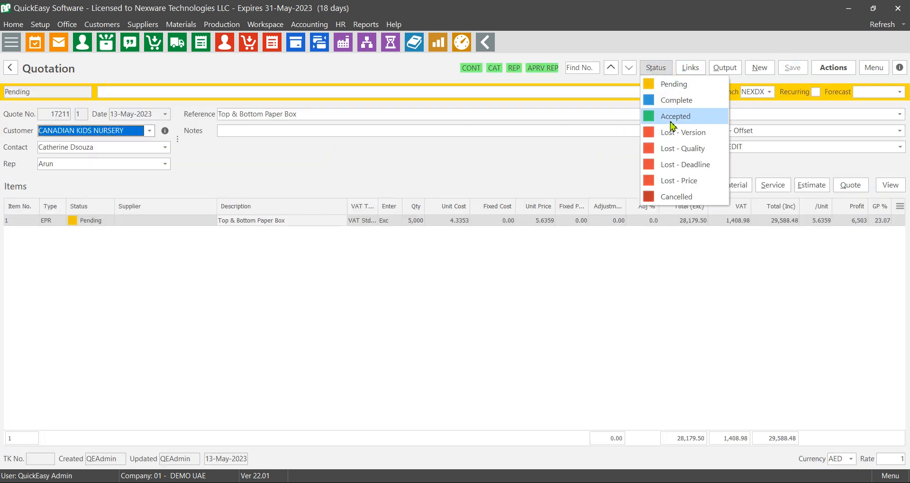
{"action": "left_click", "coordinate": [691, 100]}
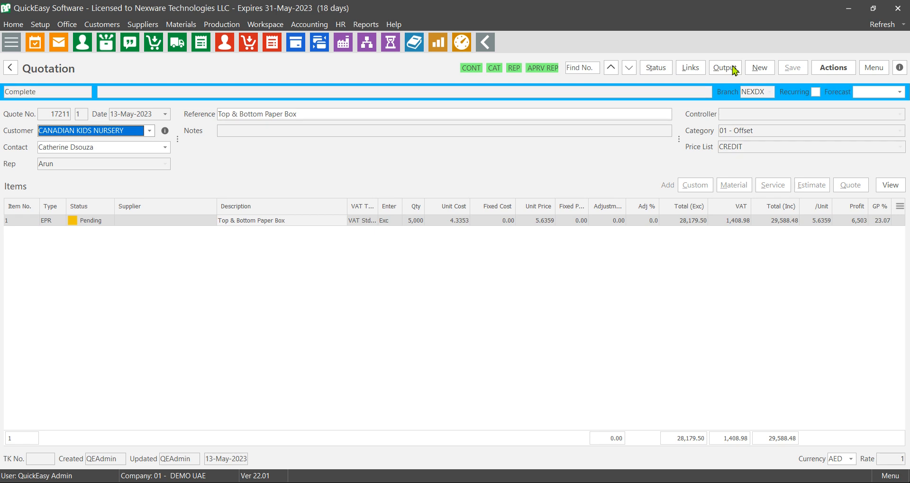
- Preview the updated quotation again with the Quotation (MQO) template, check the pre-press lines and quantity prices, and close it
{"action": "left_click", "coordinate": [727, 67]}
{"action": "mouse_move", "coordinate": [743, 129]}
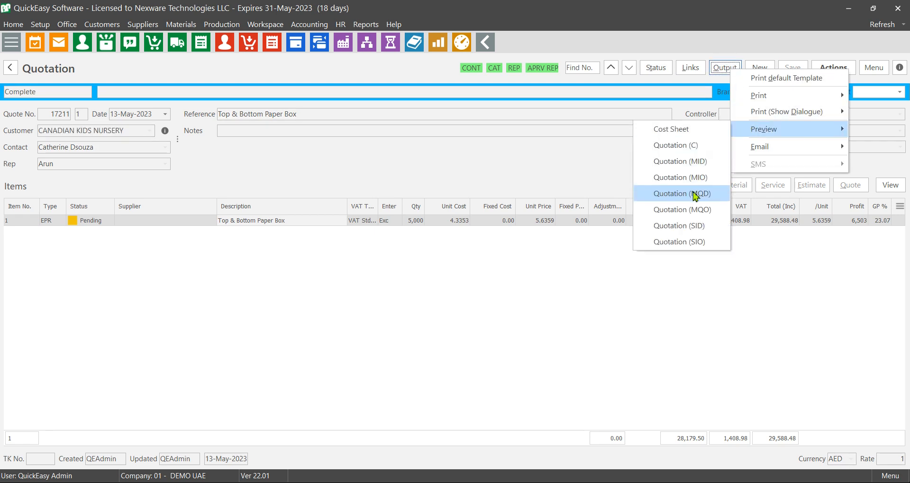
{"action": "left_click", "coordinate": [693, 208]}
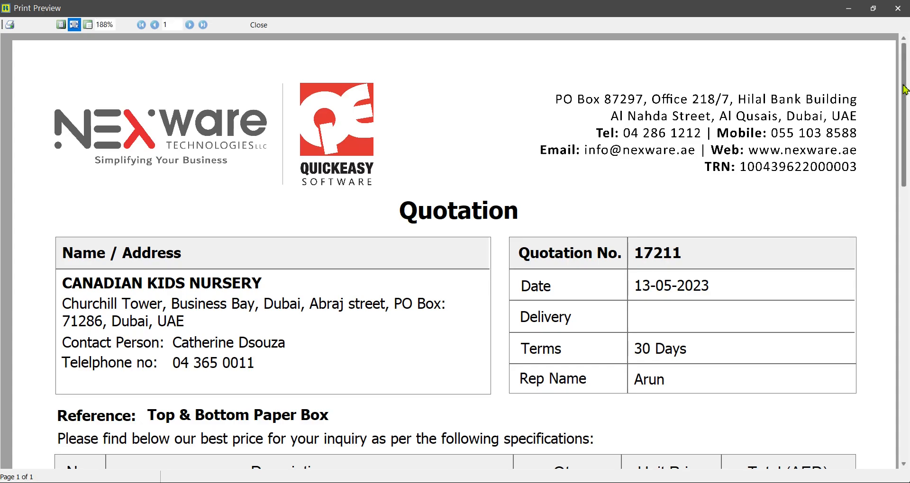
{"action": "left_click_drag", "start_coordinate": [903, 89], "coordinate": [907, 201]}
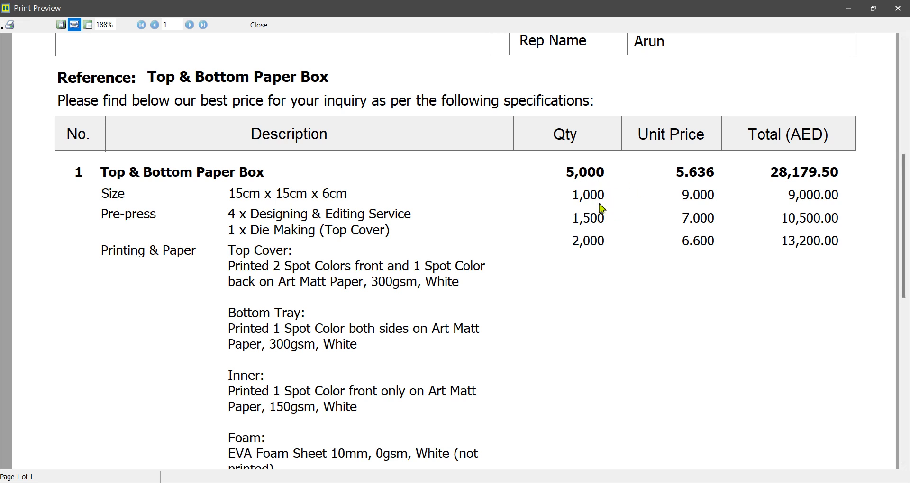
{"action": "left_click", "coordinate": [259, 26]}
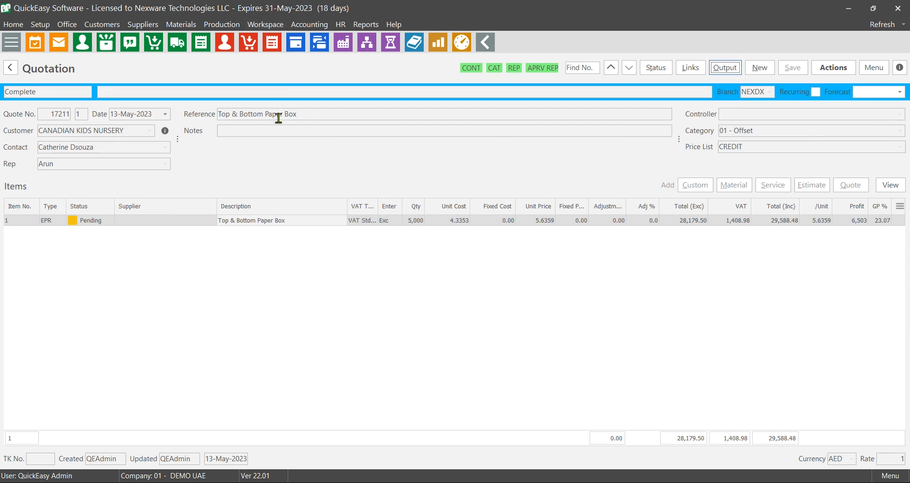